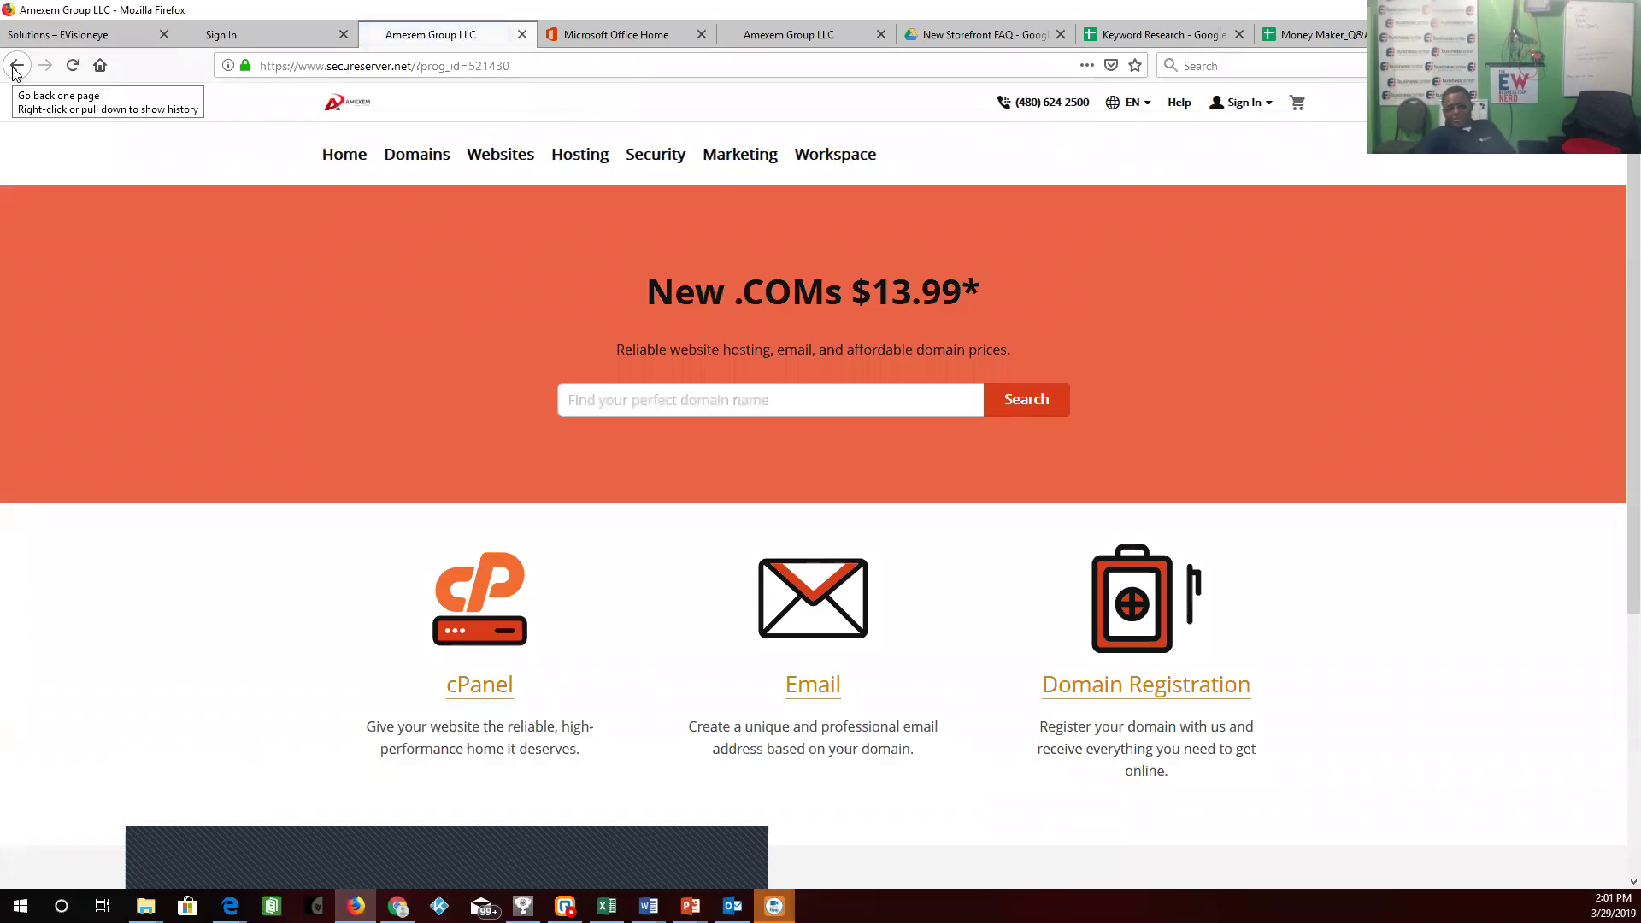
- Open the Amexem Group LLC storefront's Domain Registration page
click(16, 67)
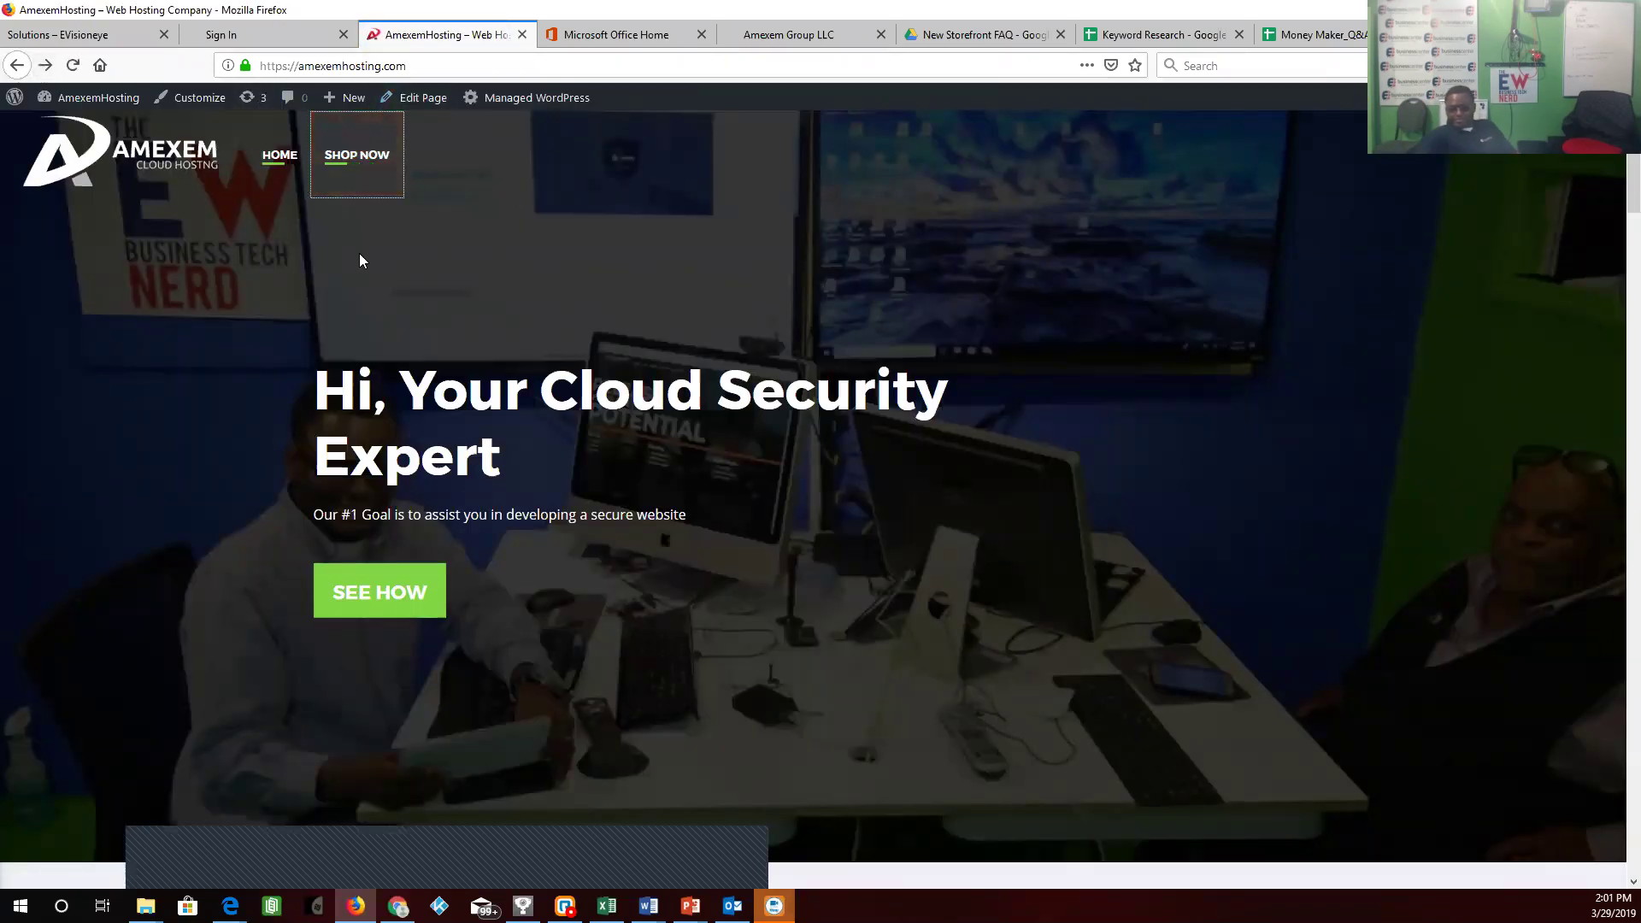
mouse_move(99, 111)
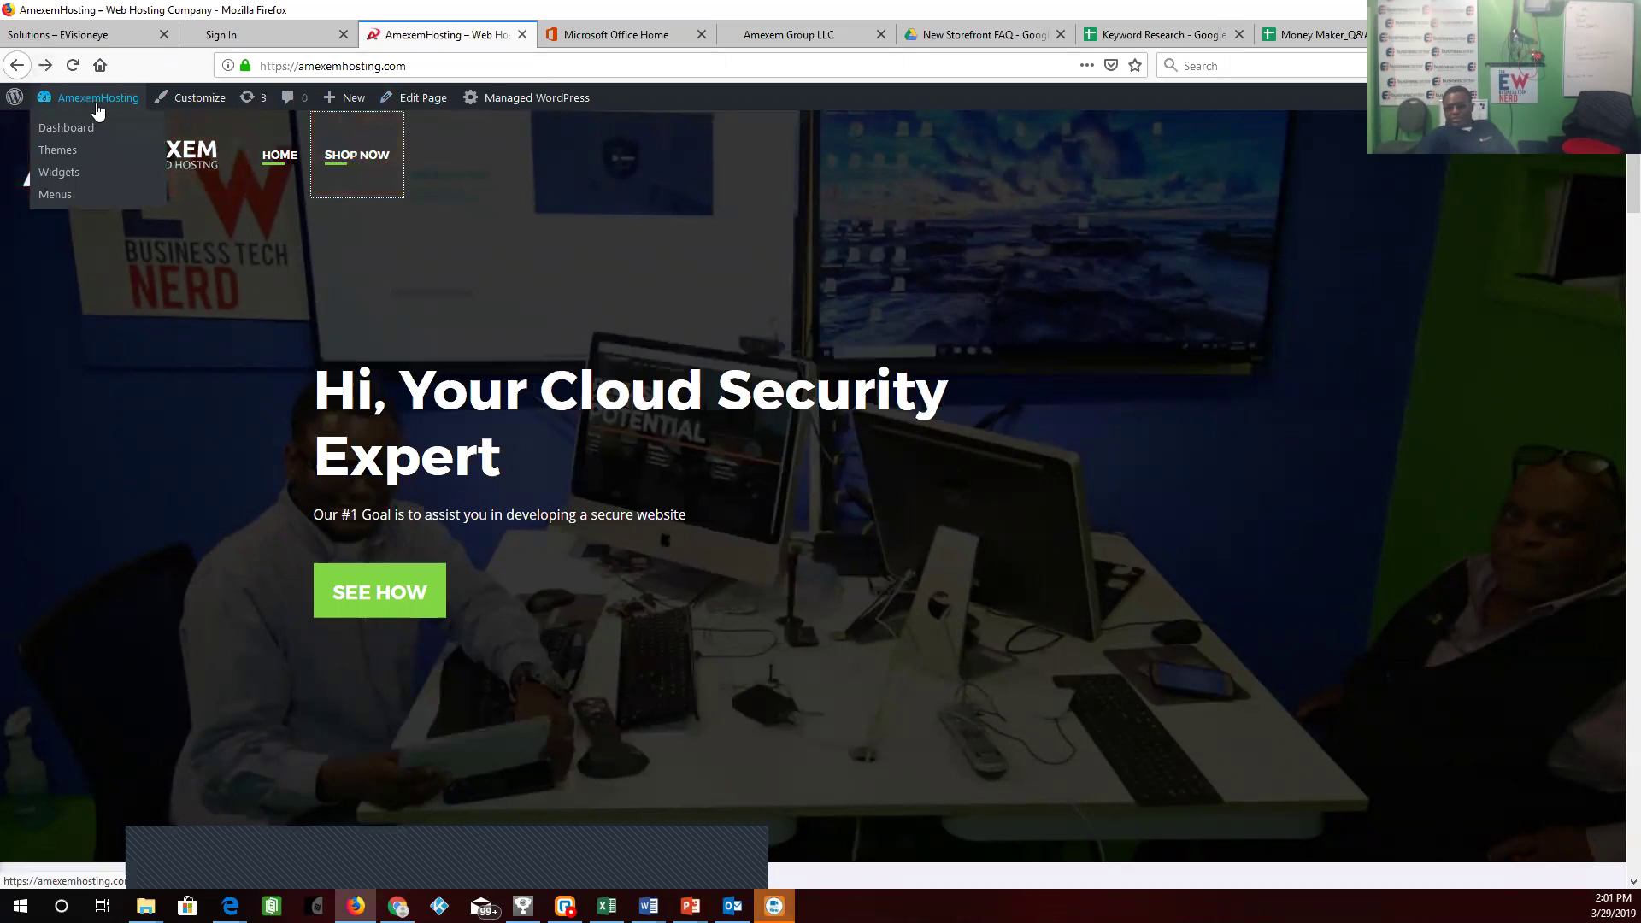
click(767, 45)
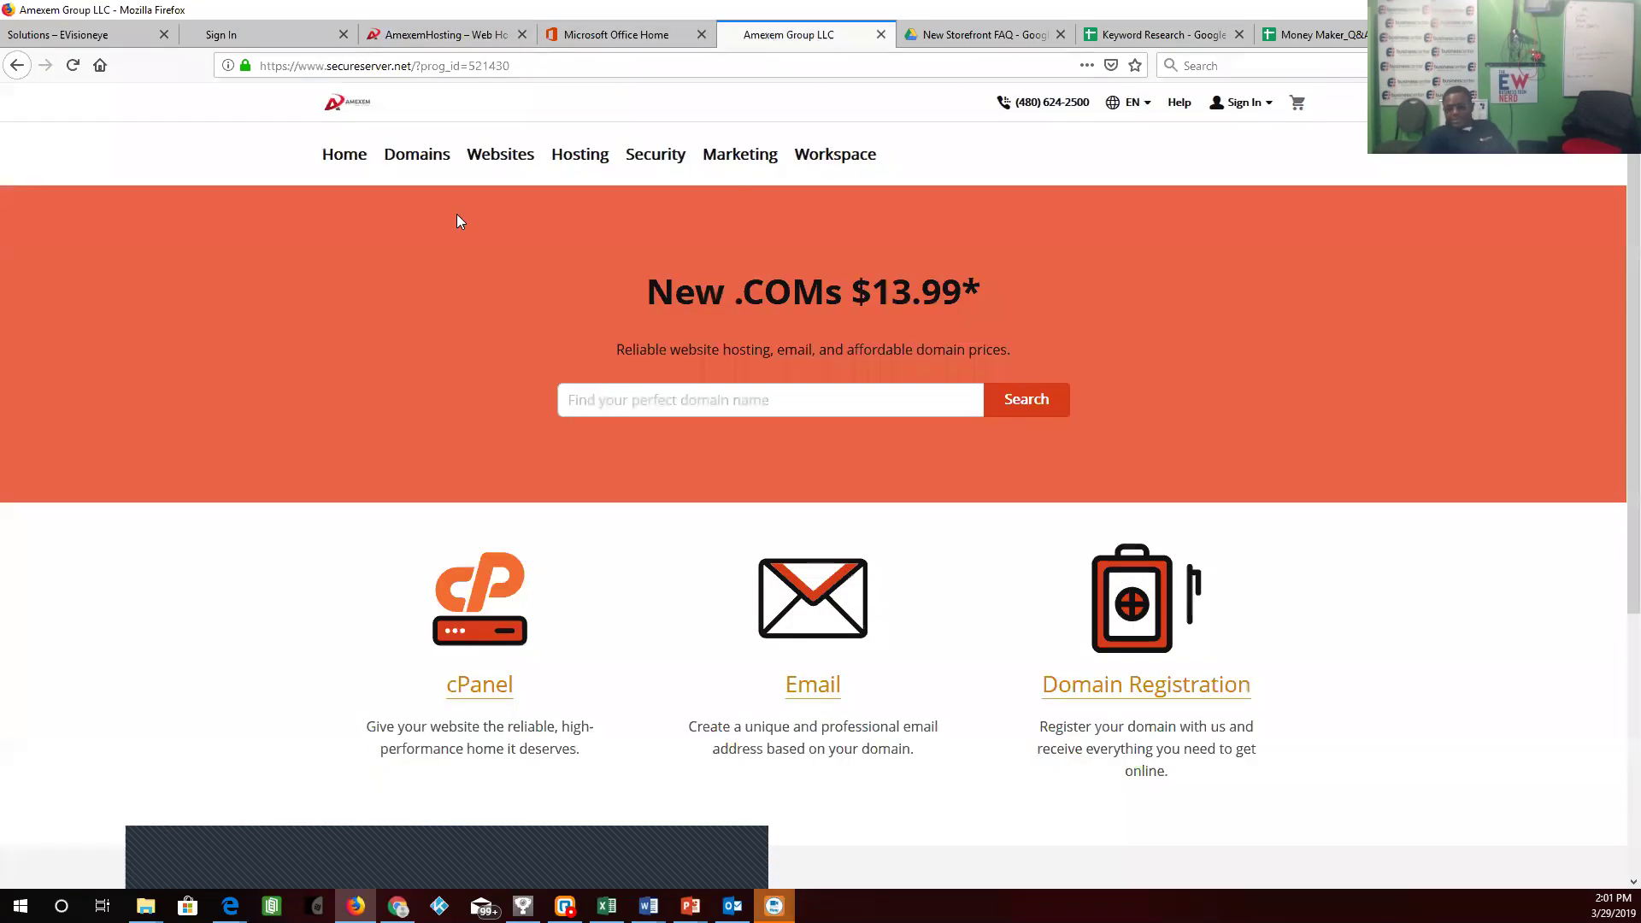
click(410, 159)
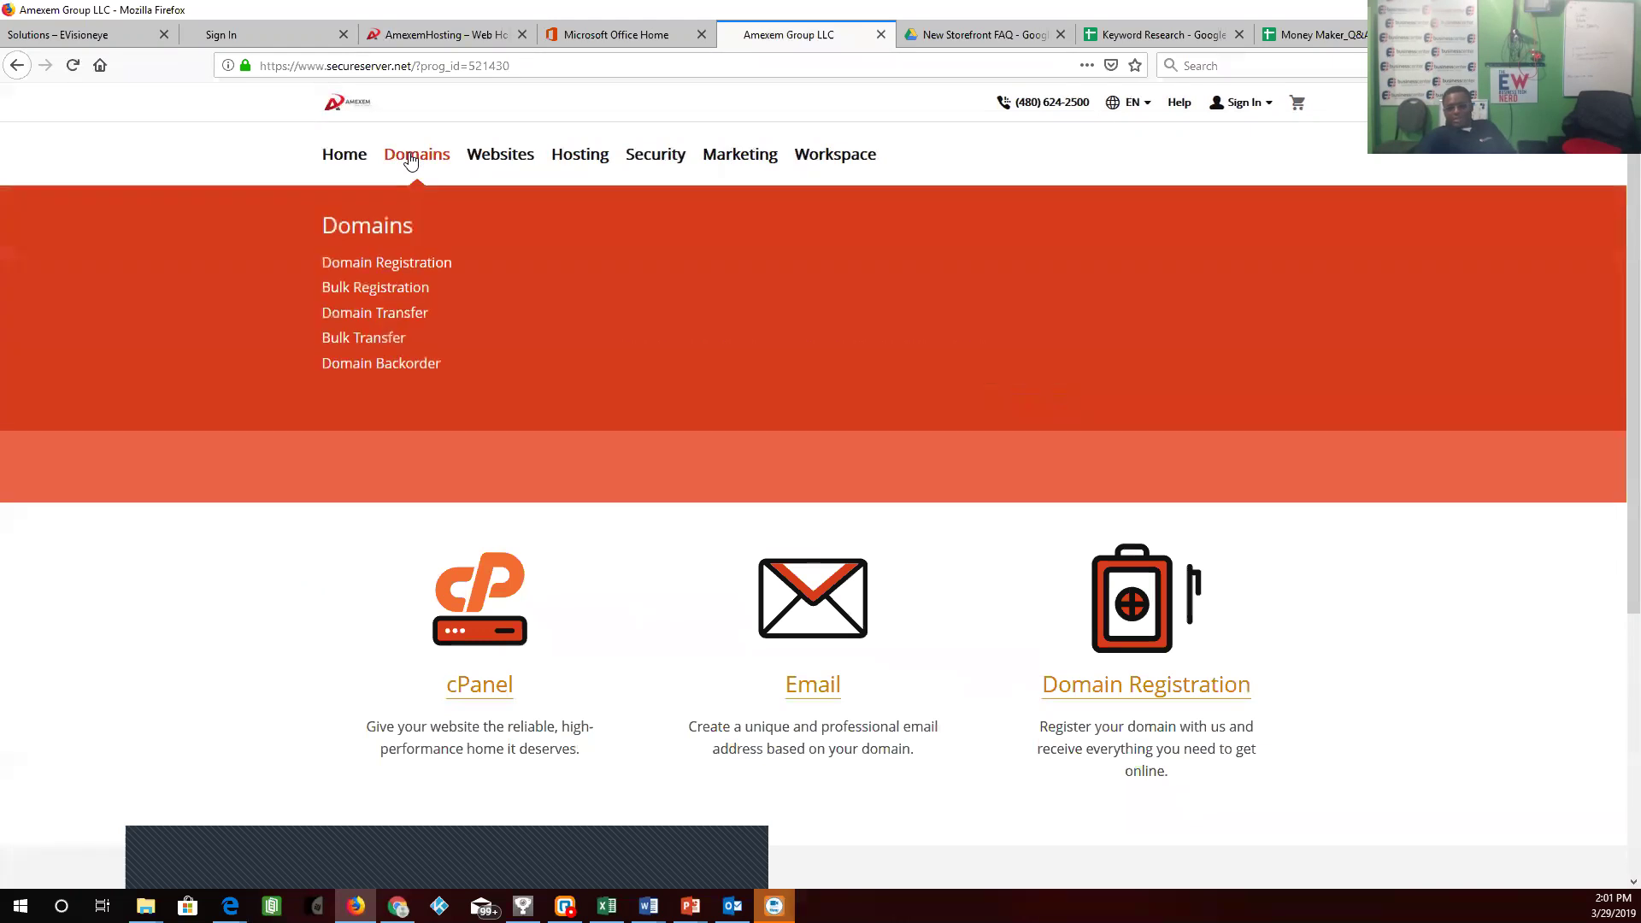
click(387, 265)
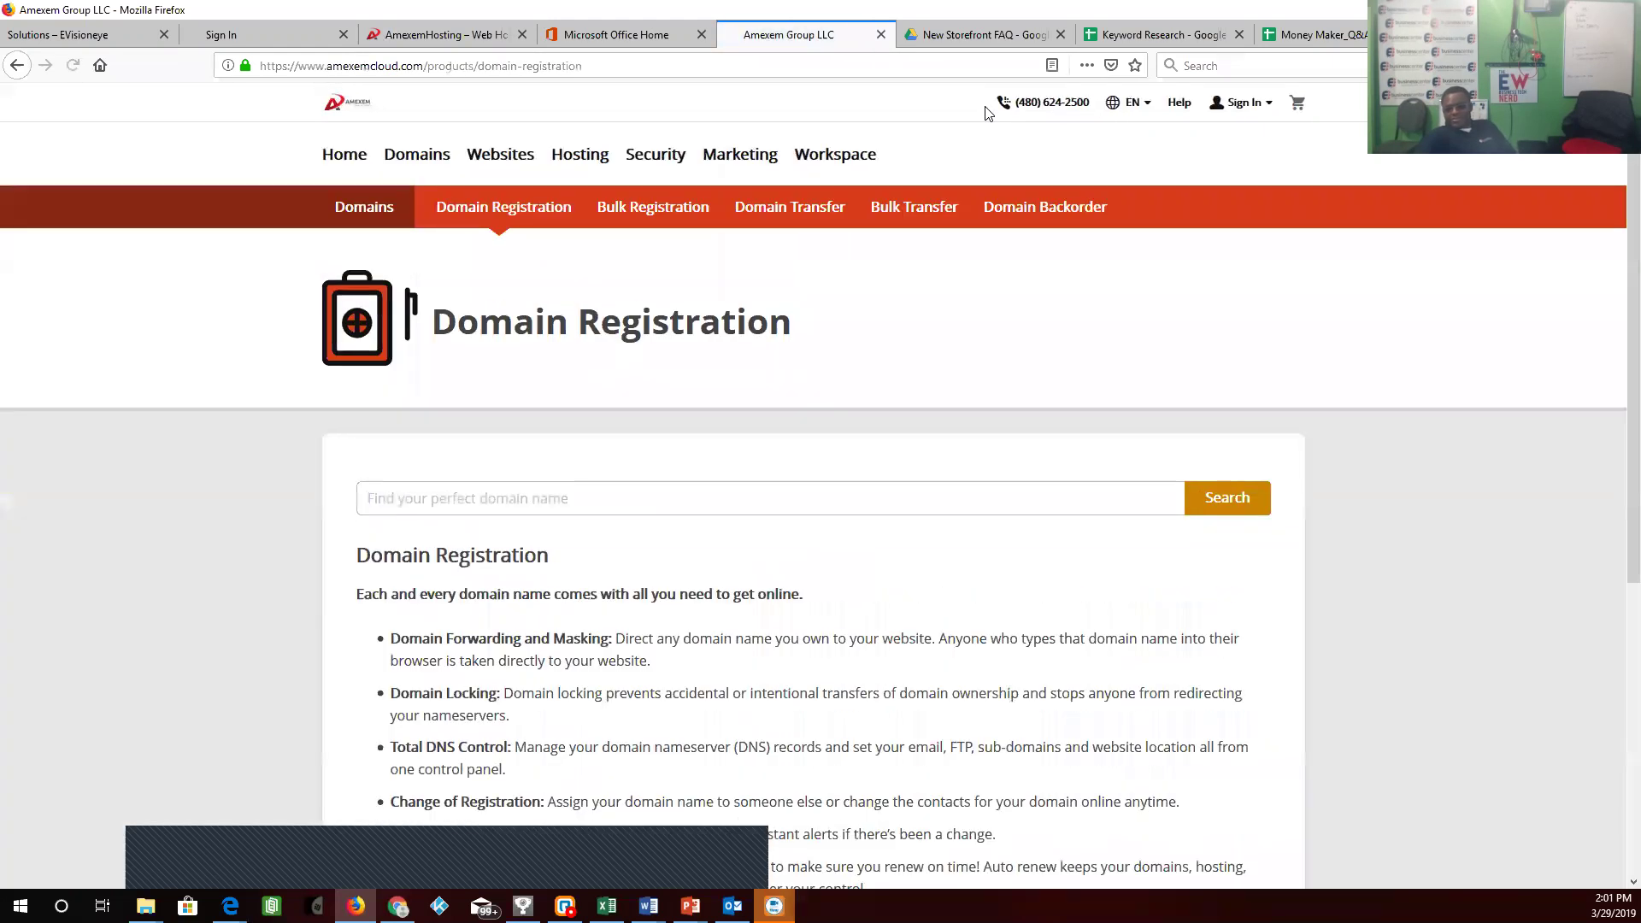
- Copy the Domain Registration page's web address
click(461, 67)
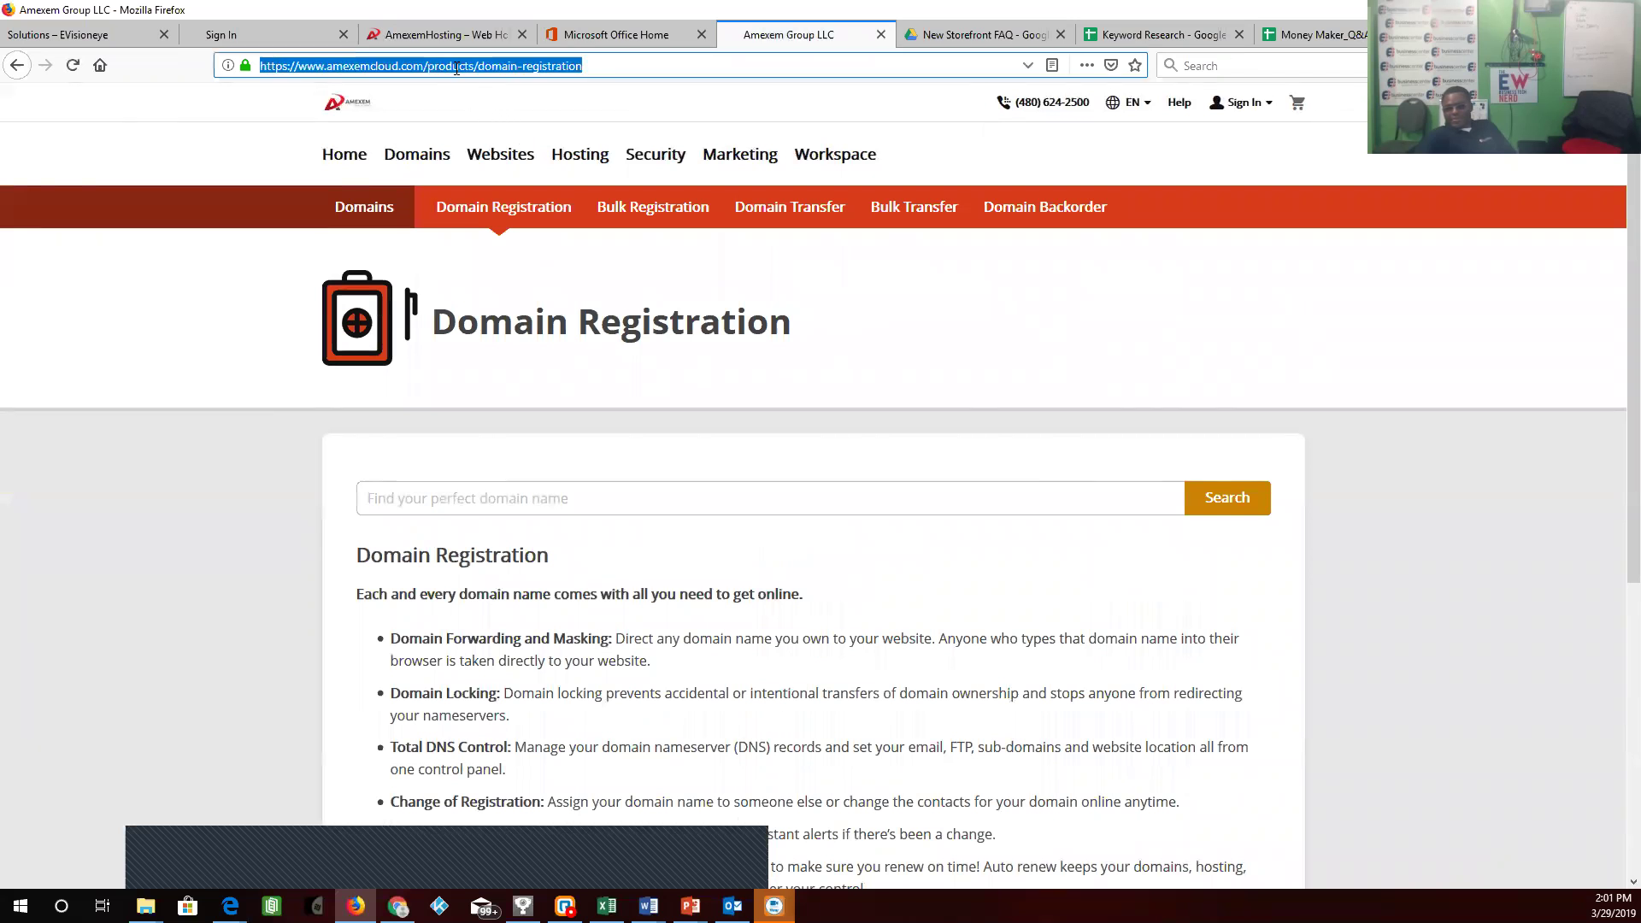
right_click(460, 70)
click(503, 128)
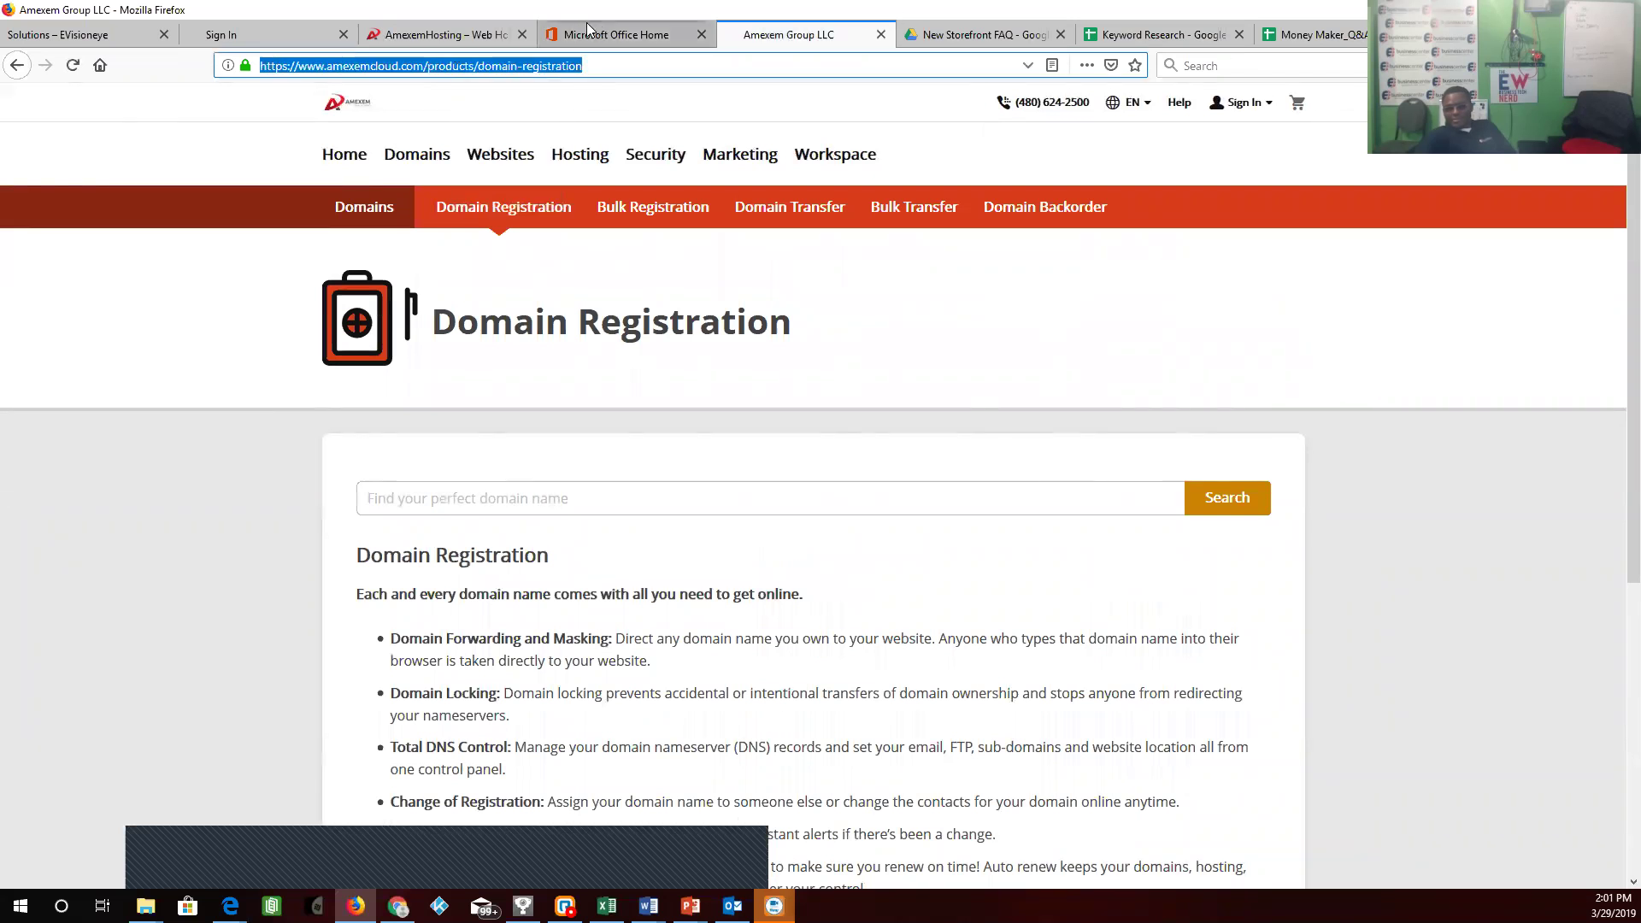
- Go from the WordPress dashboard to the Appearance > Menus editor
click(412, 38)
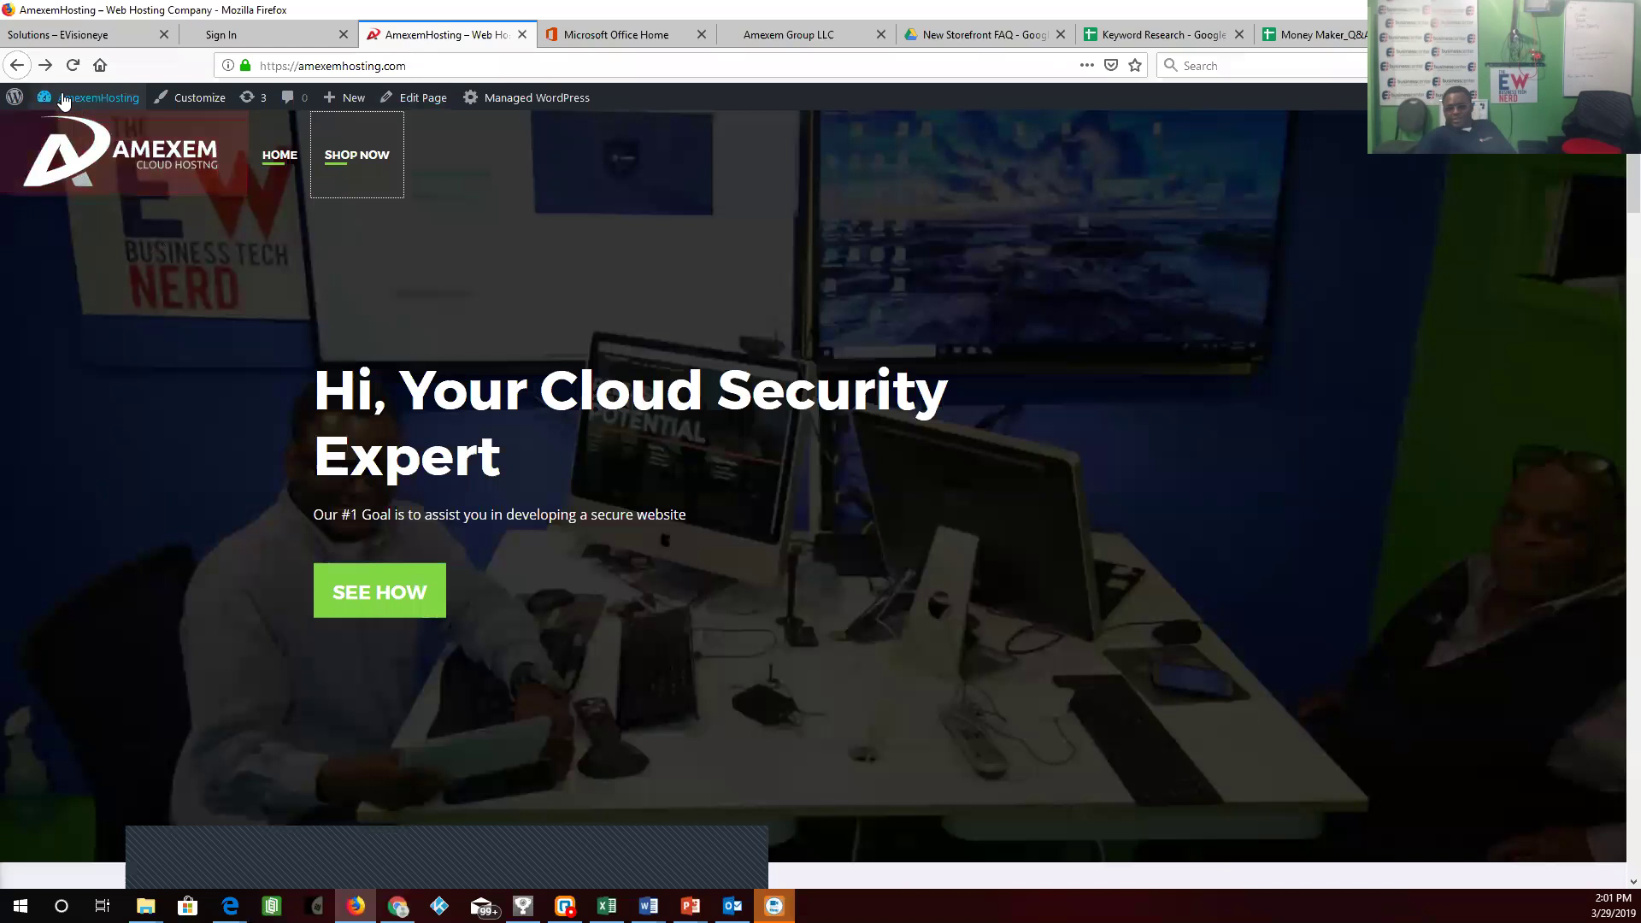
mouse_move(69, 101)
click(74, 136)
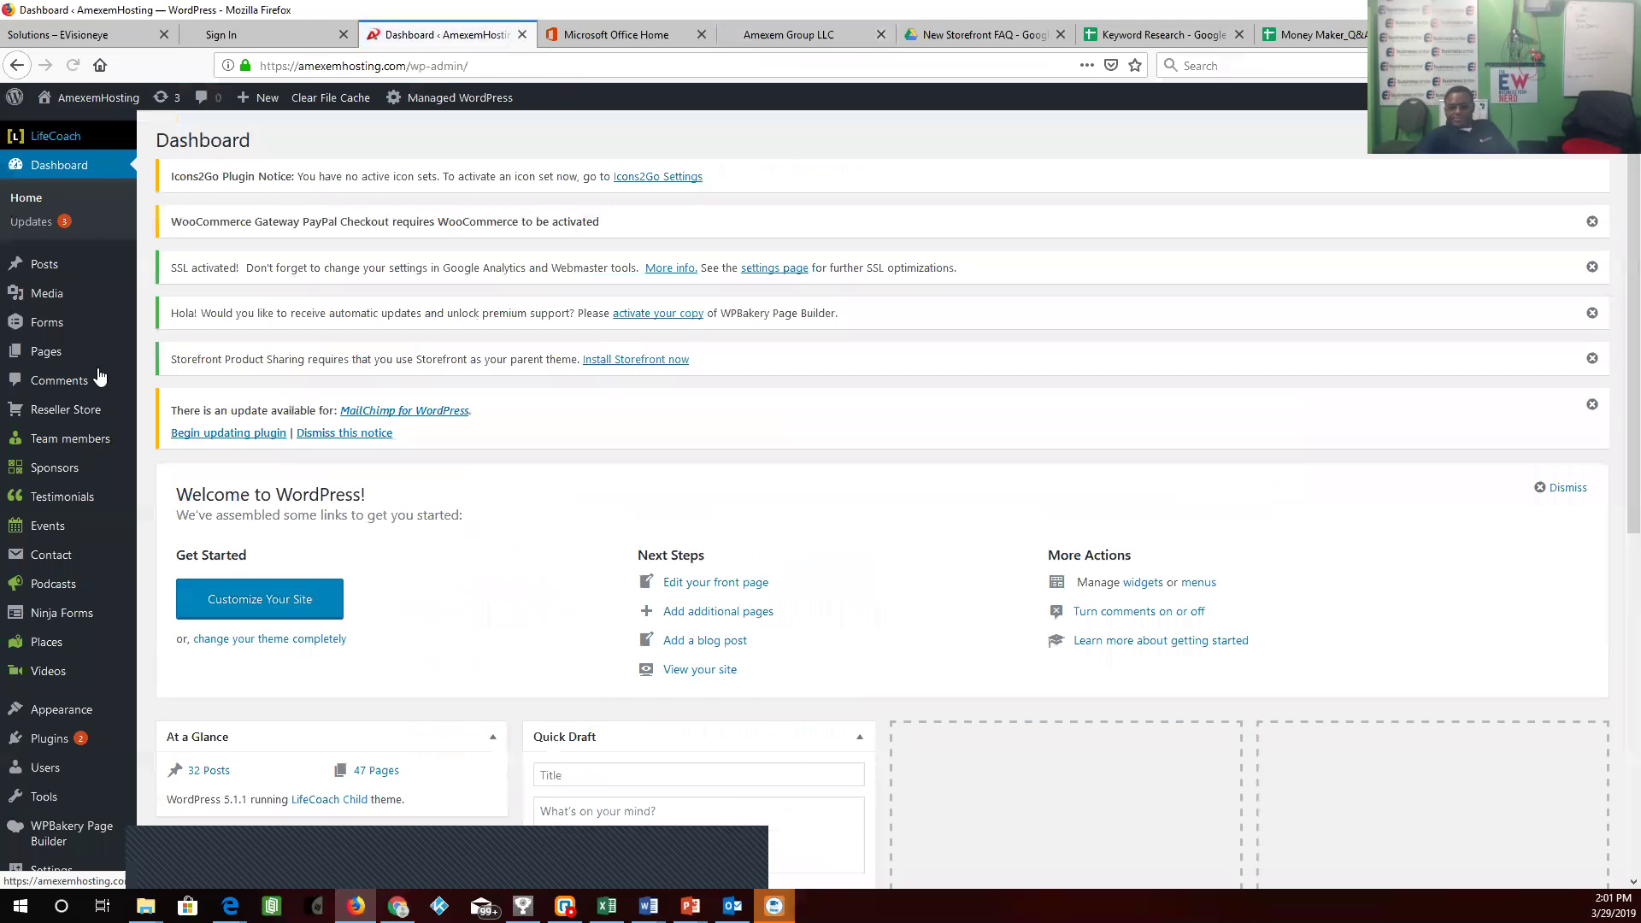
mouse_move(95, 453)
scroll(85, 505, down, 5)
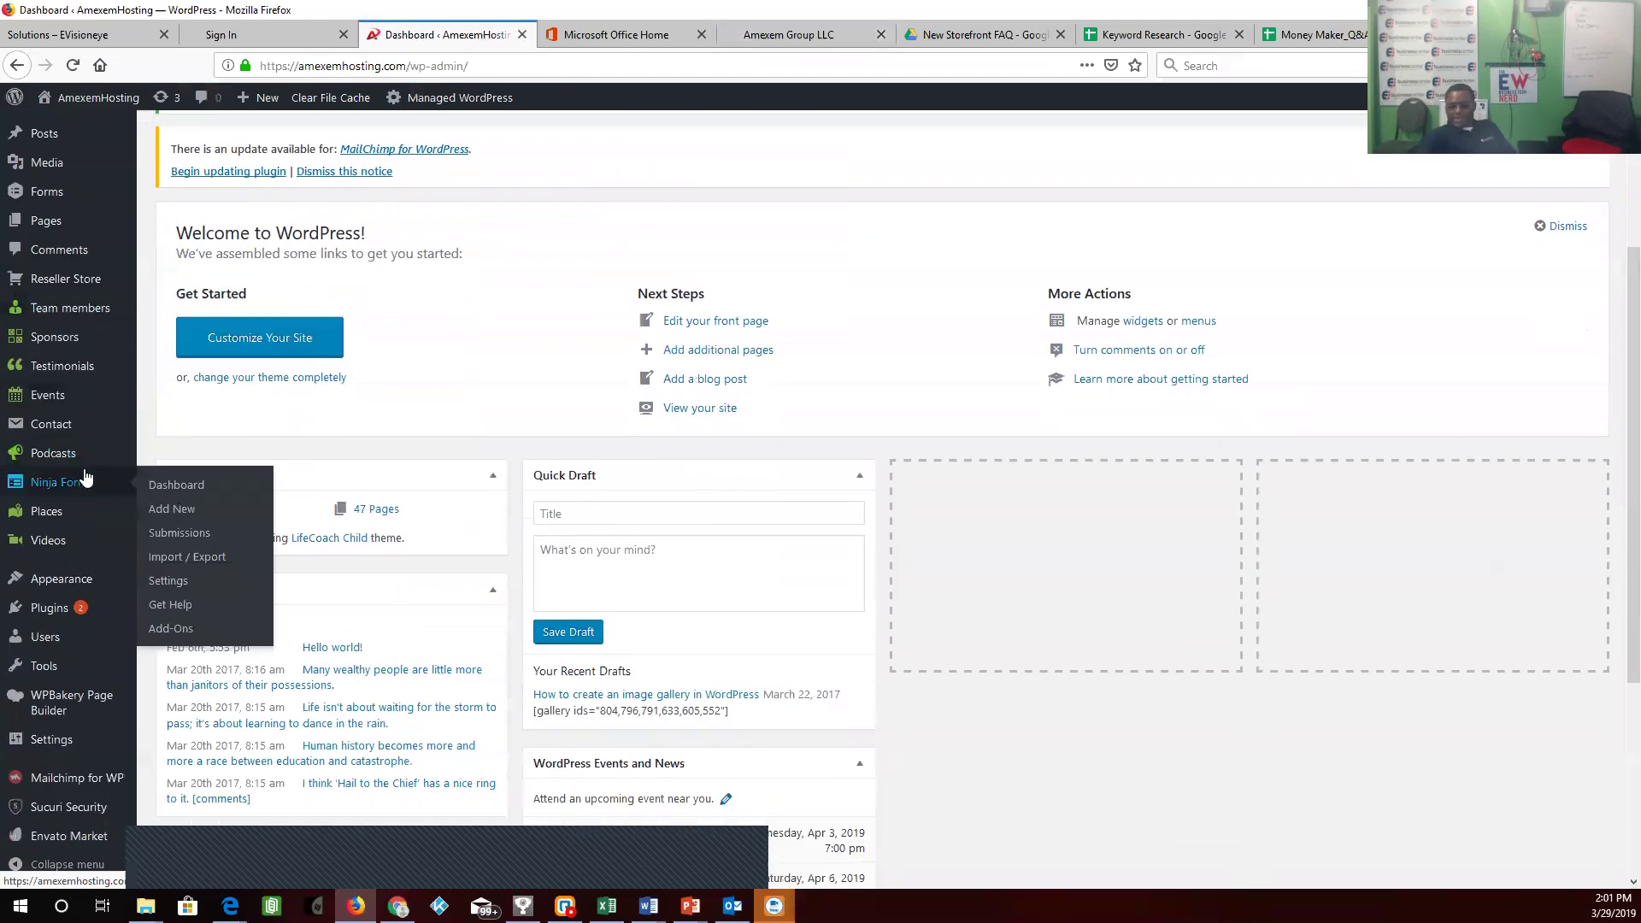
mouse_move(89, 575)
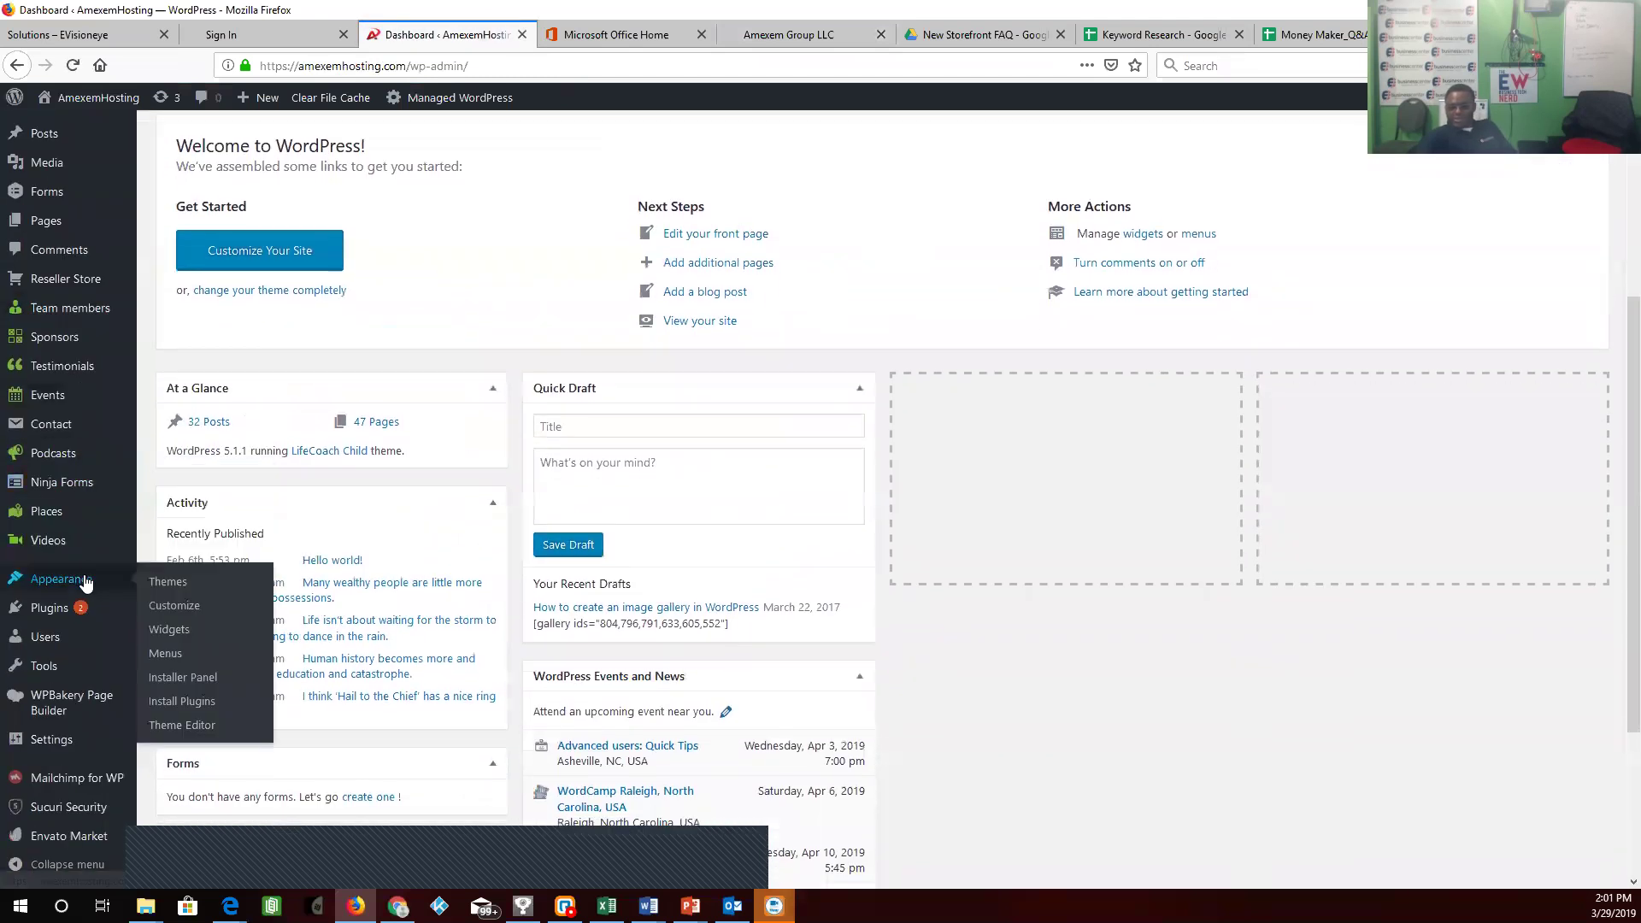
click(191, 652)
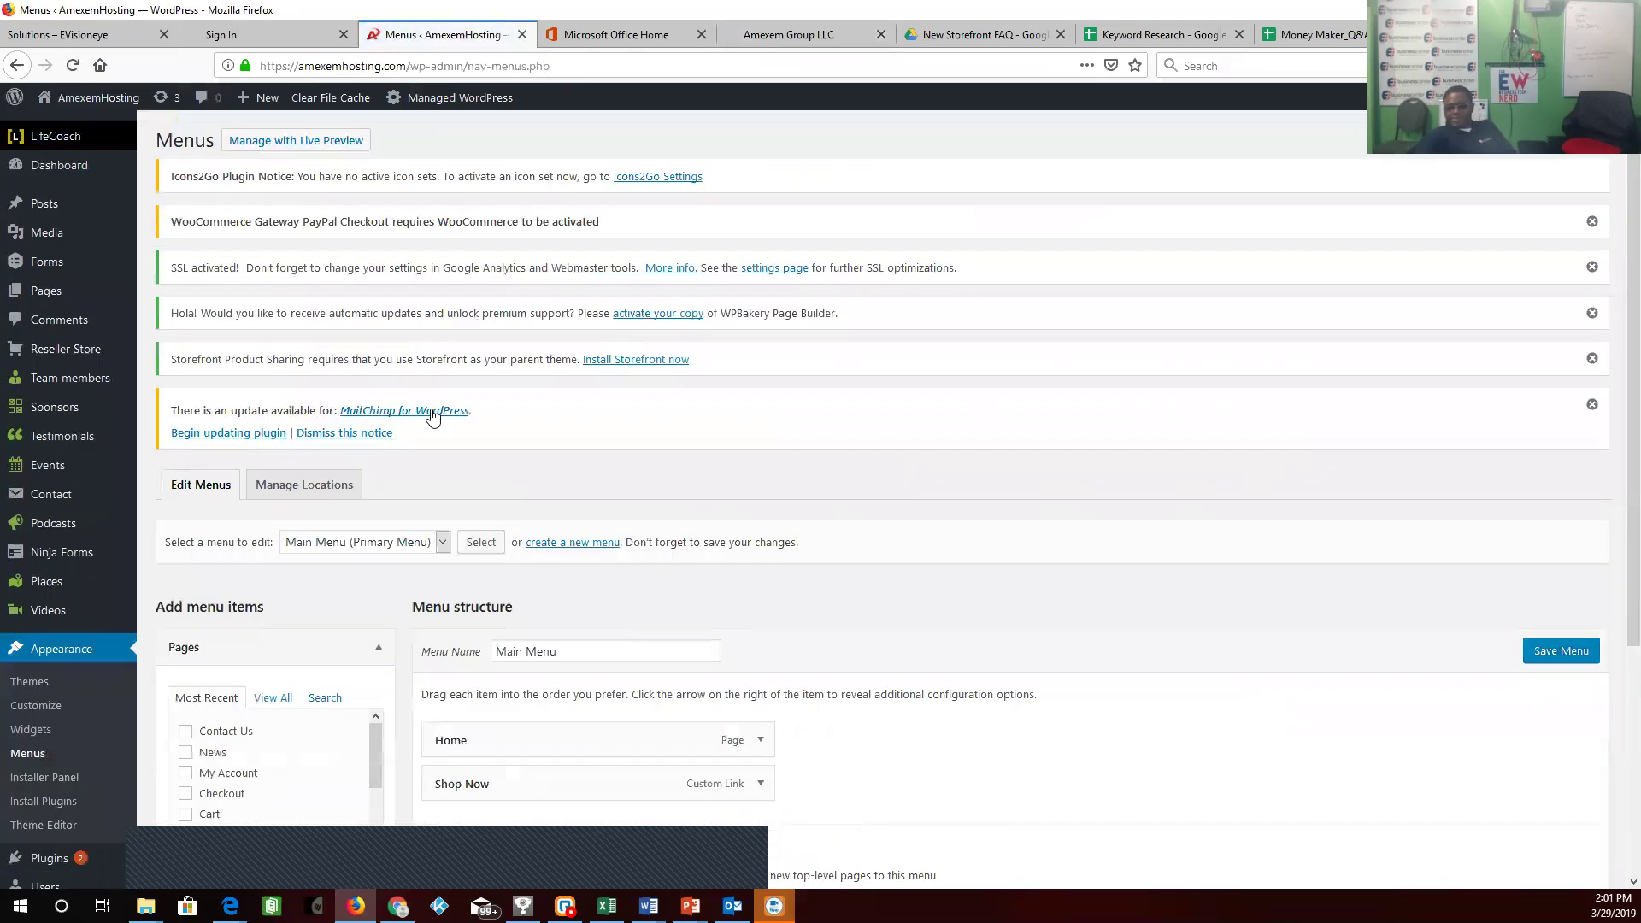
scroll(384, 384, down, 4)
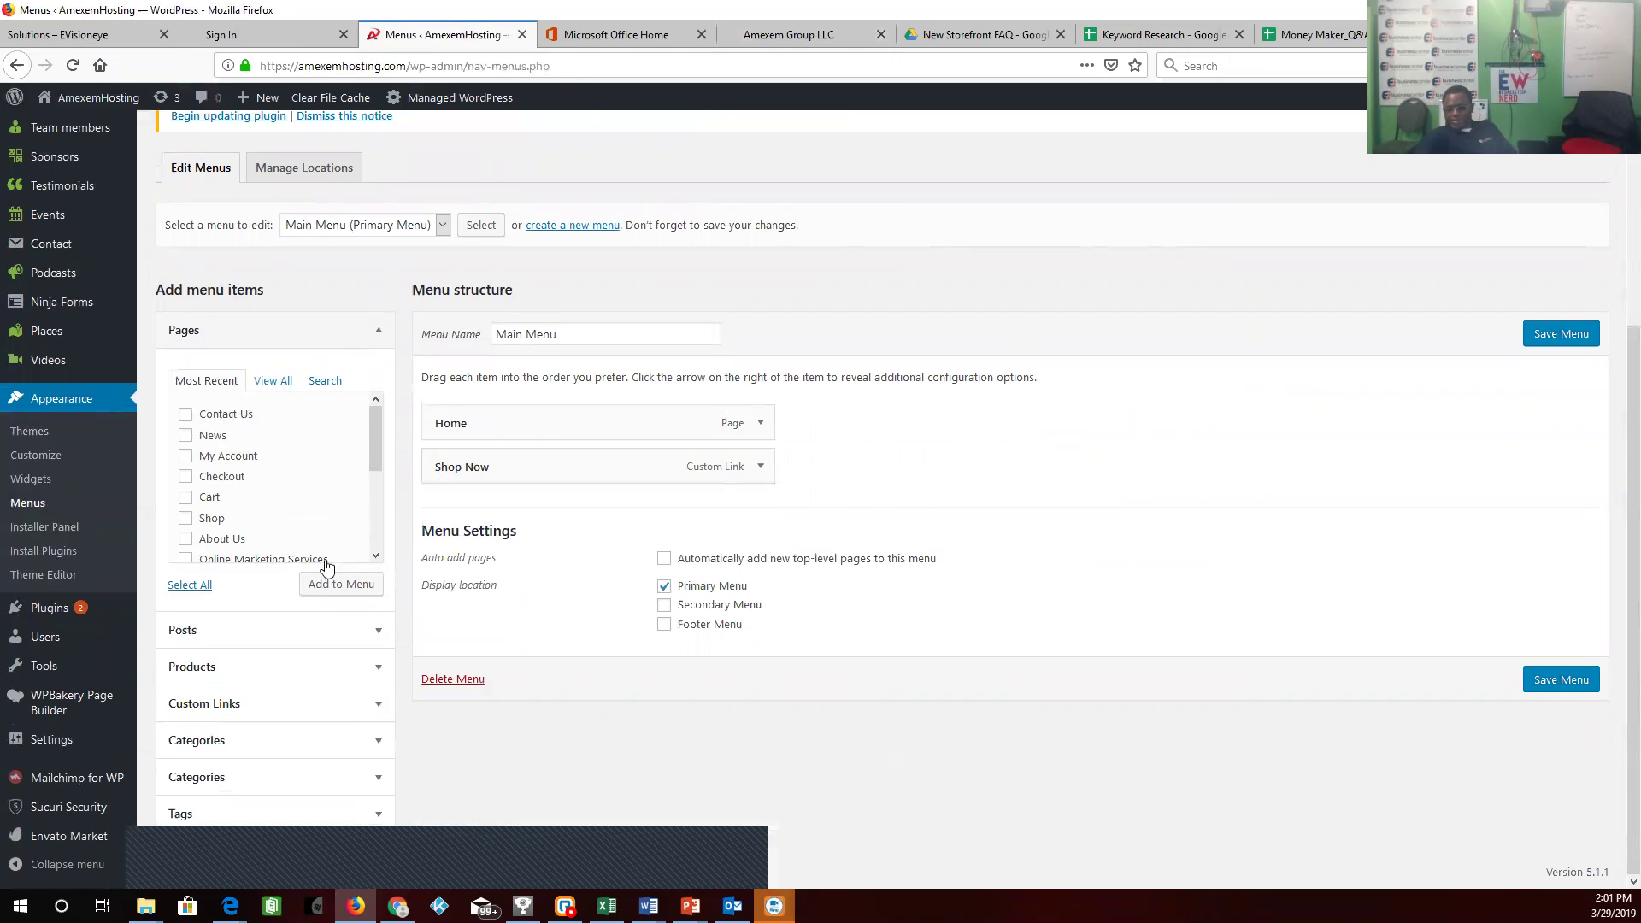
- Add a Domains custom link to the copied Domain Registration URL, put Shop Now below it, and save
click(354, 704)
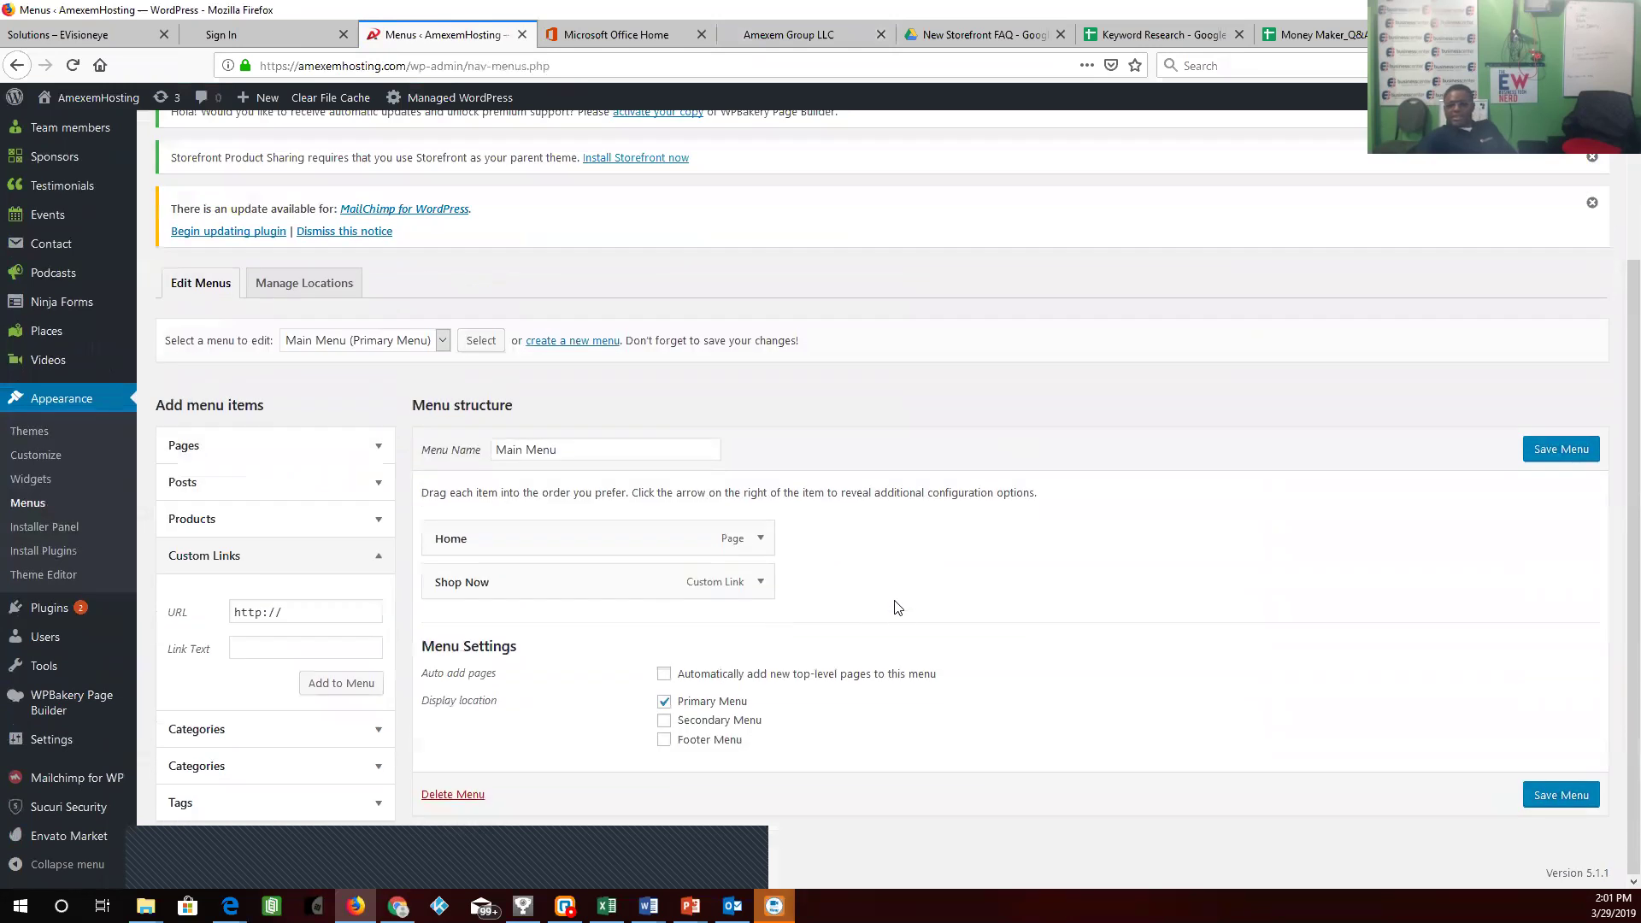
drag(302, 607, 232, 617)
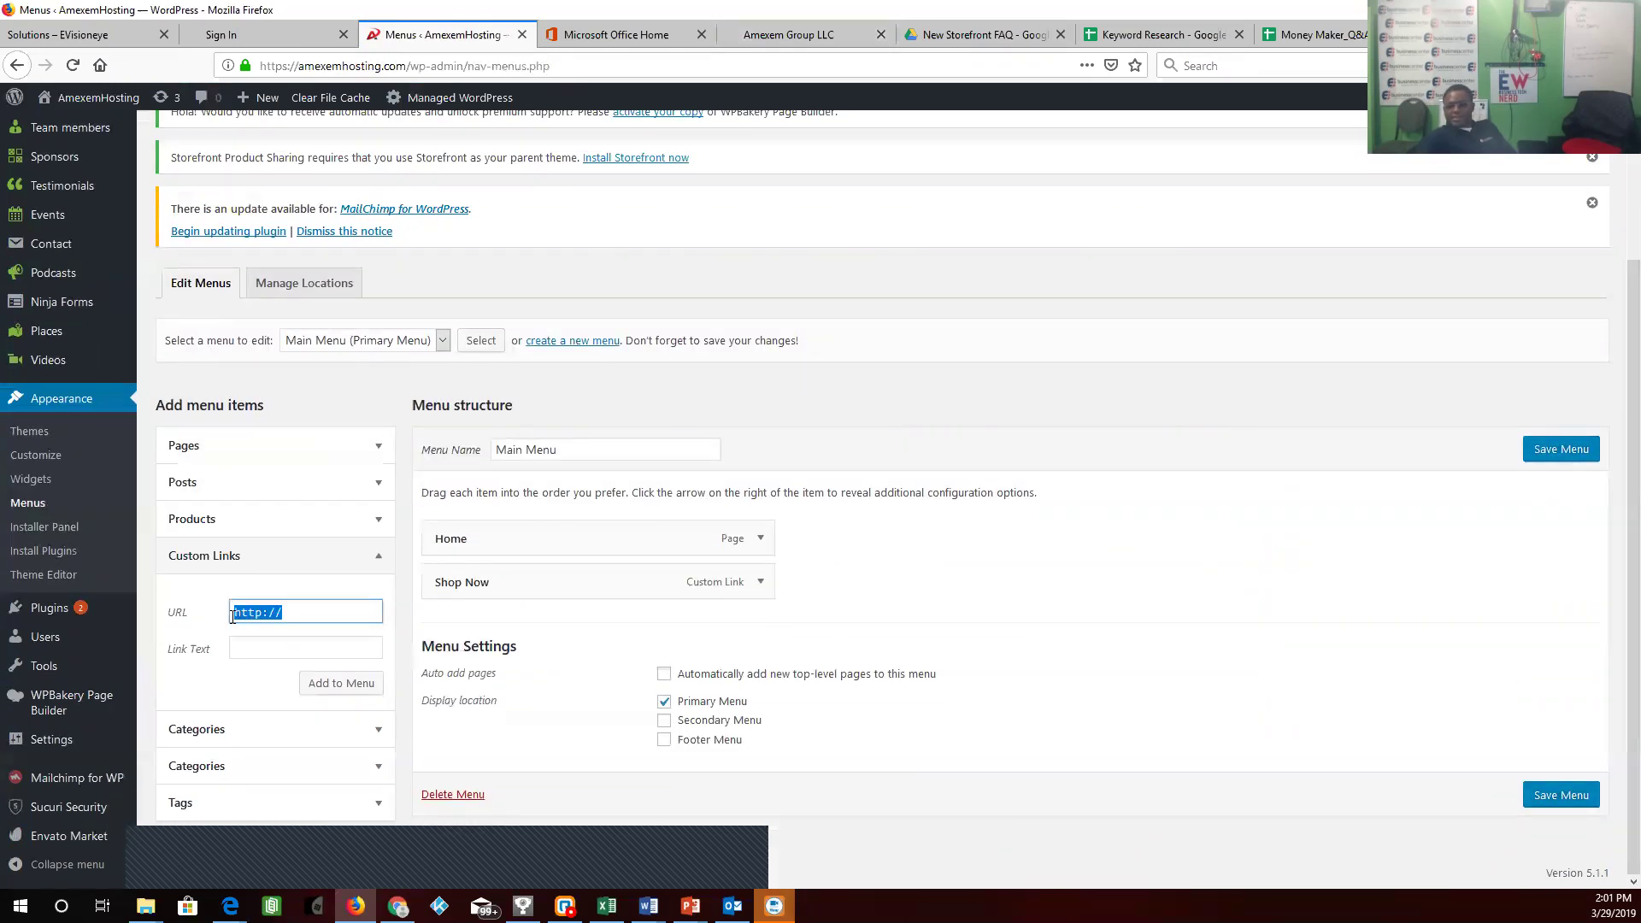
right_click(247, 618)
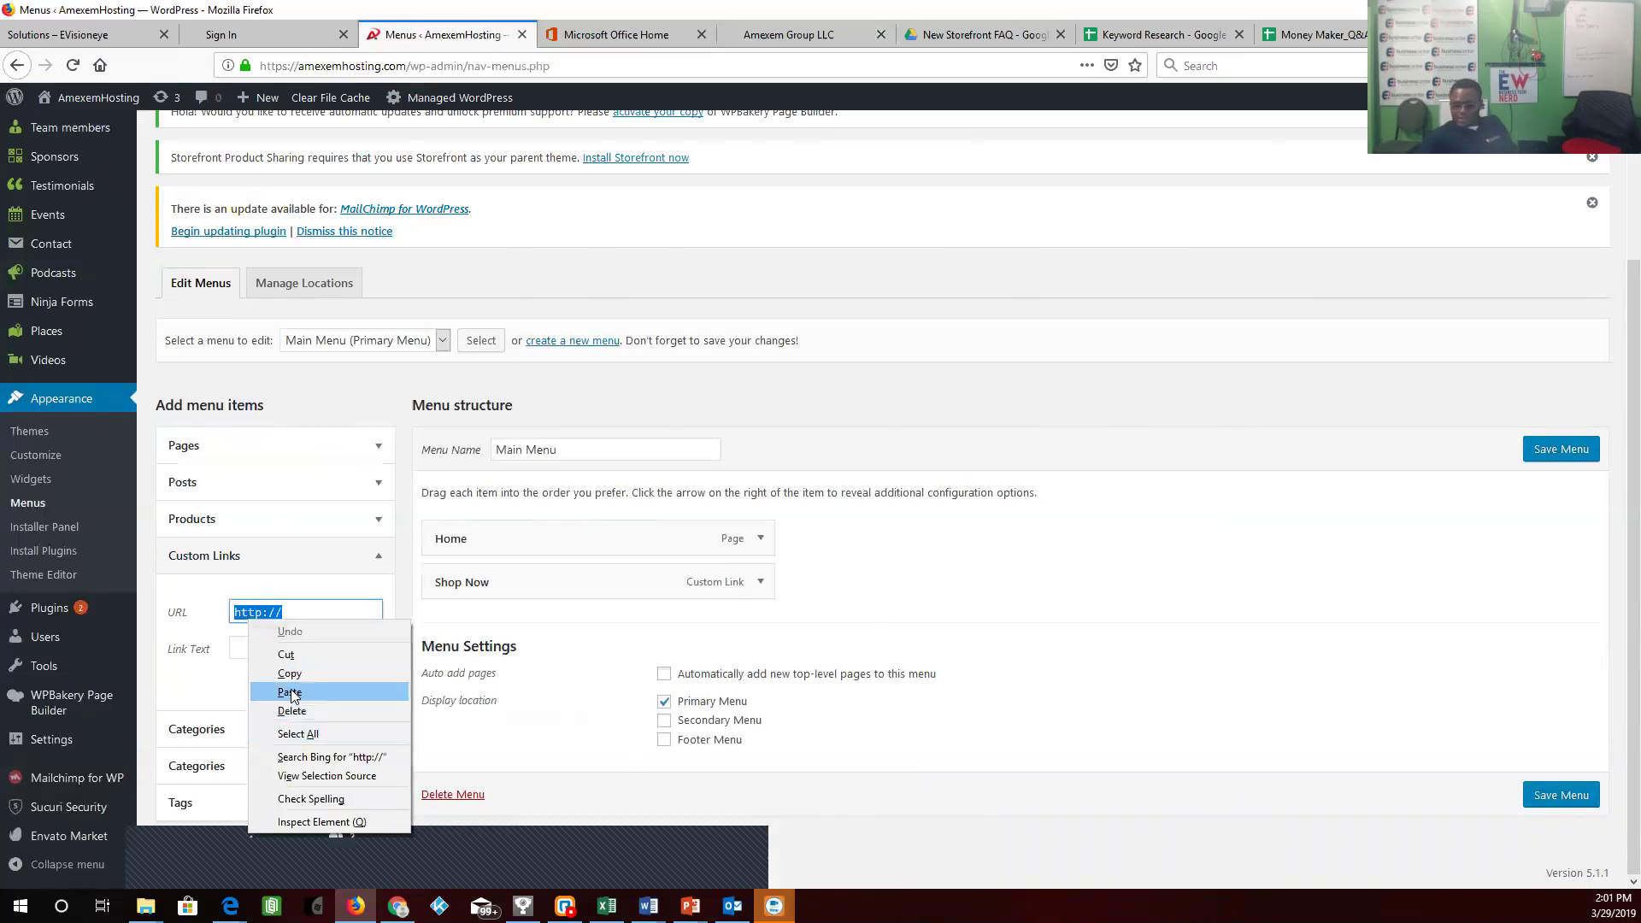
click(291, 692)
click(272, 650)
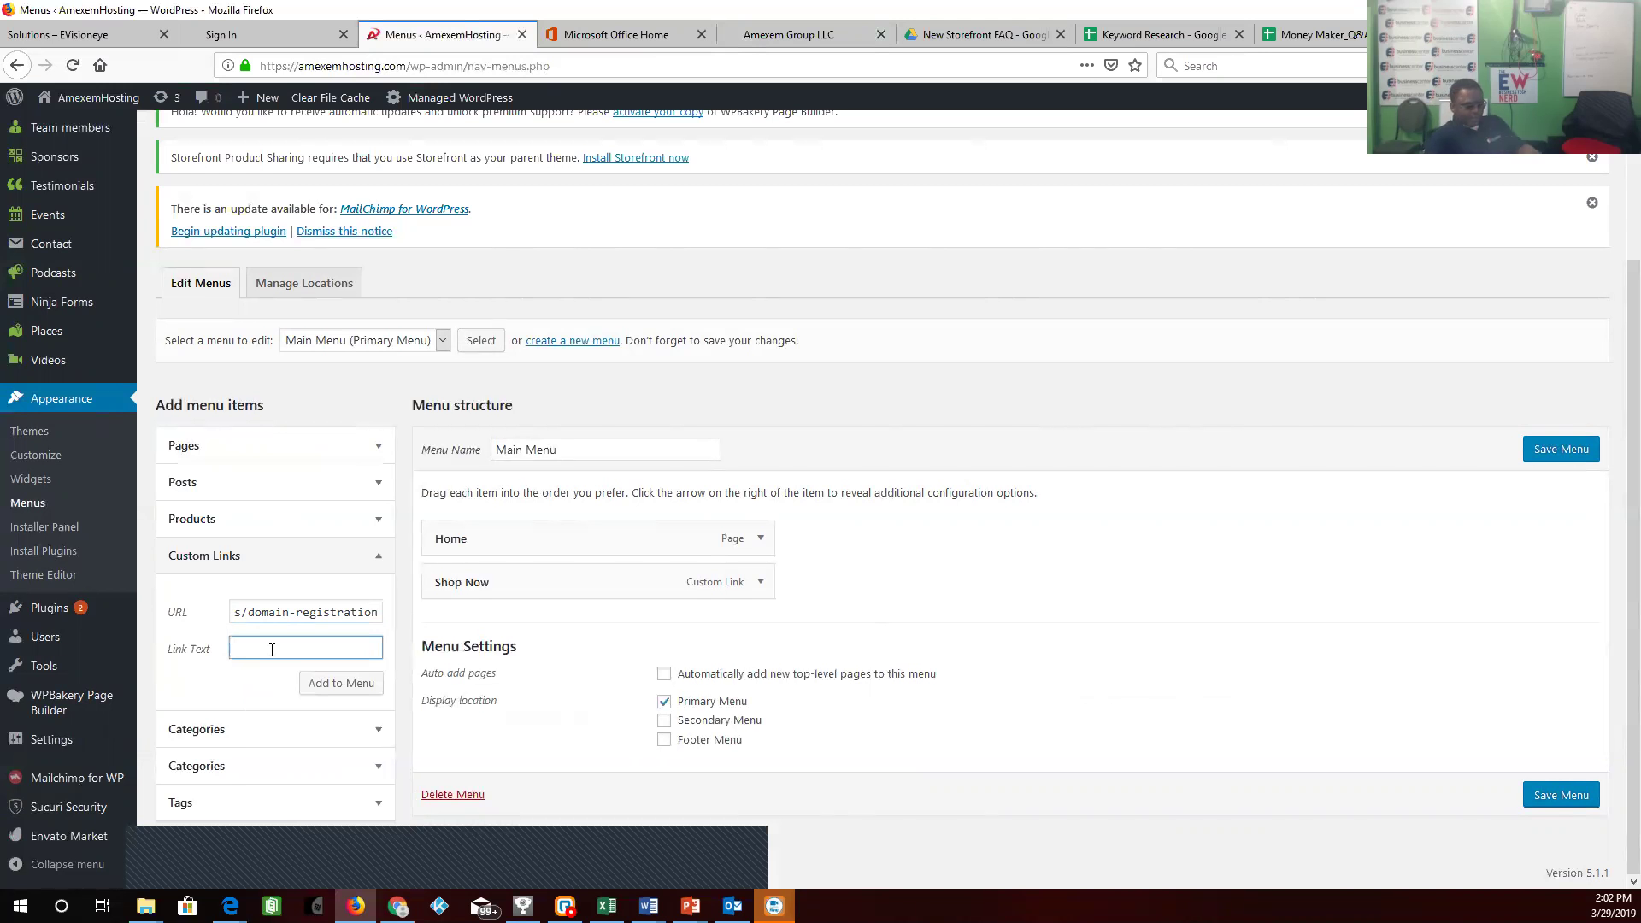
text(Doma)
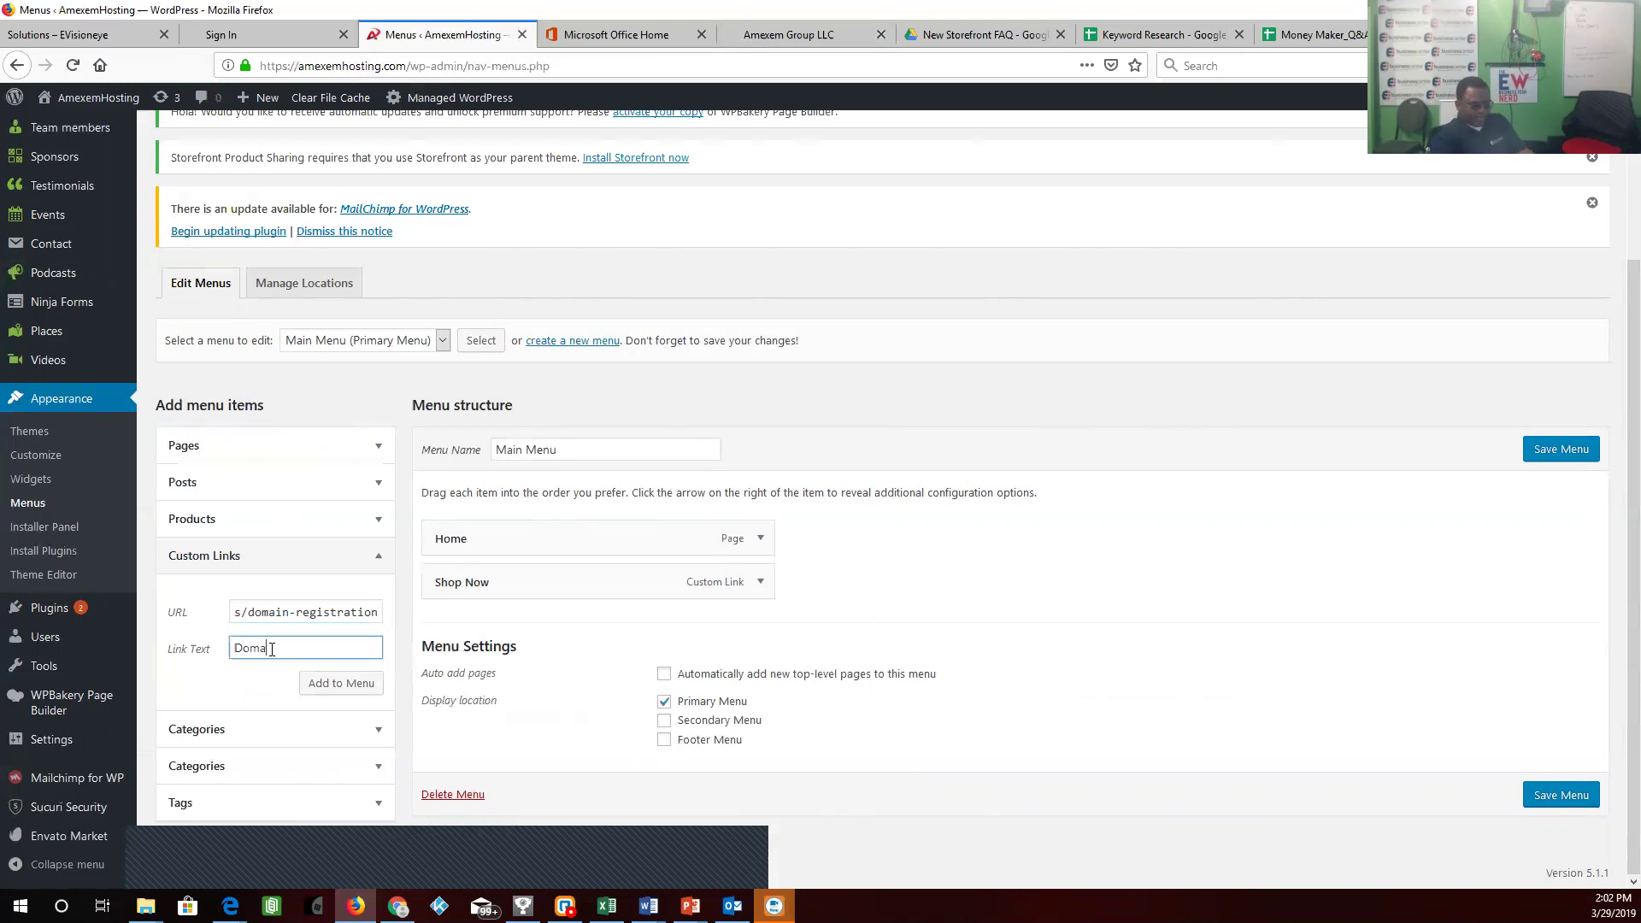
text(ins)
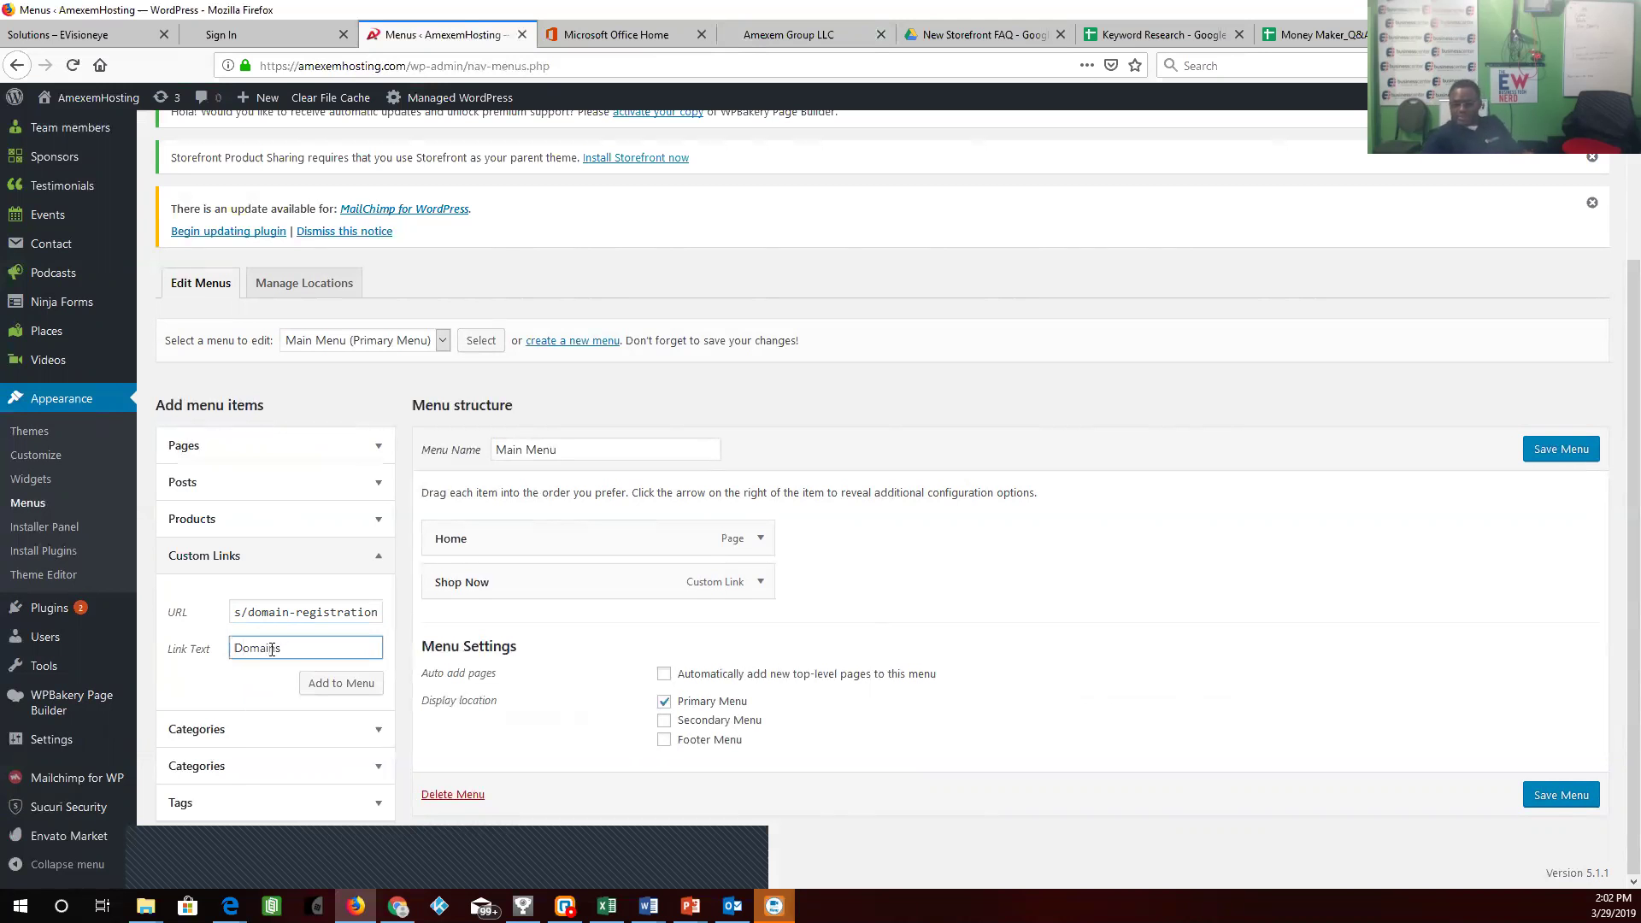
click(321, 688)
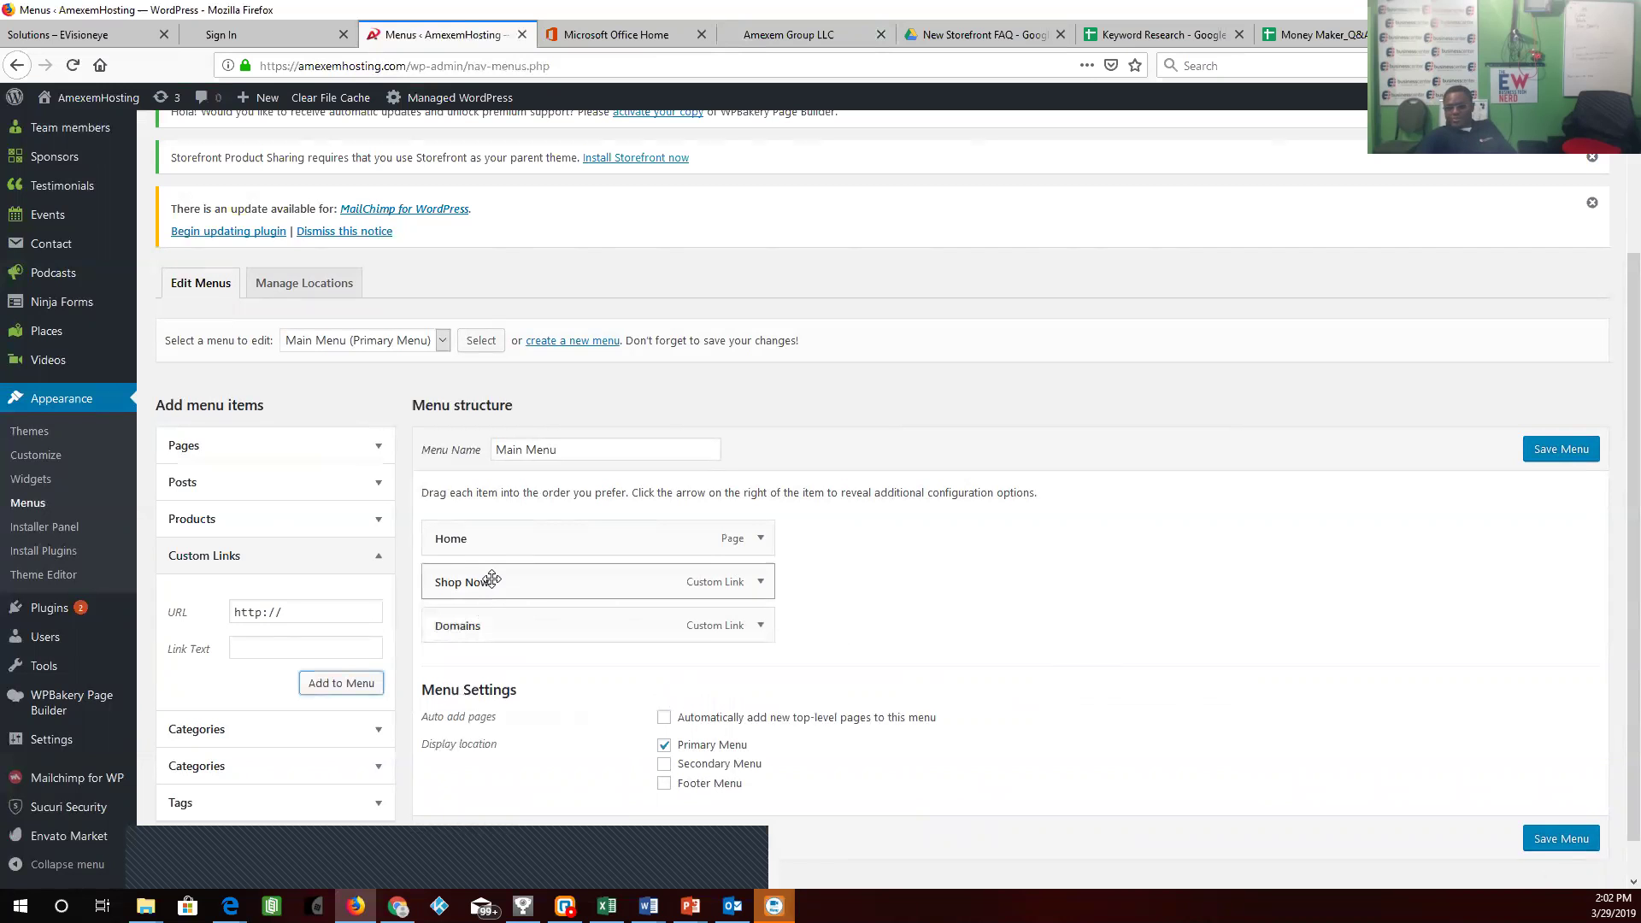
drag(492, 581, 492, 628)
click(1561, 839)
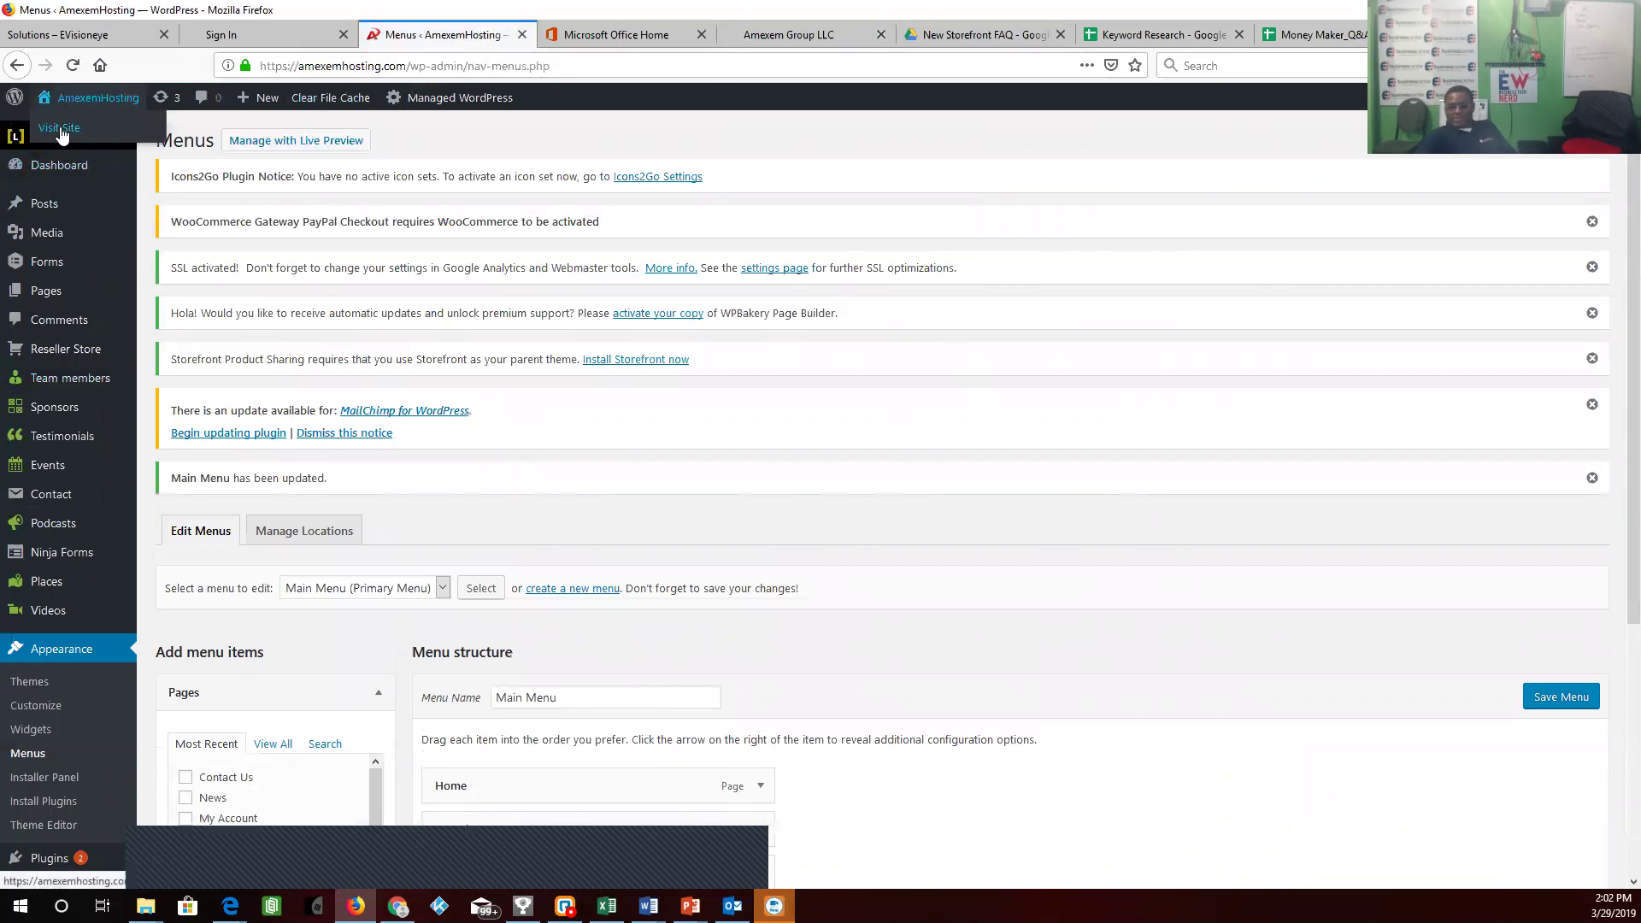
- Visit the live site to see HOME, DOMAINS and SHOP NOW in its menu
click(60, 135)
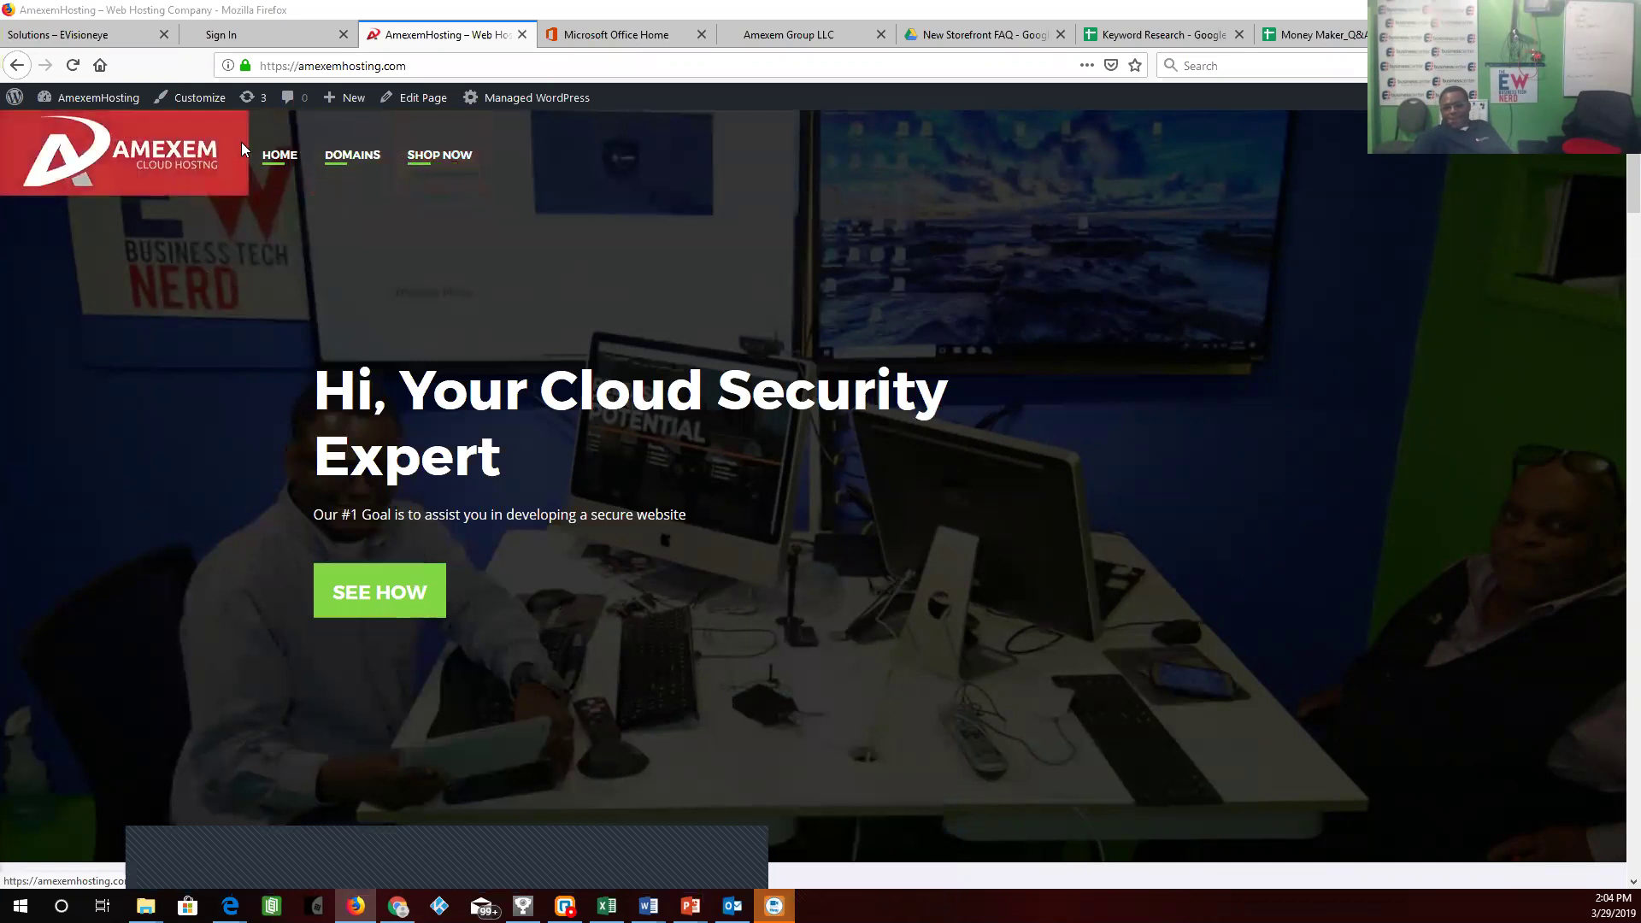
- Copy the Amexem storefront's Domain Transfer page address and return to the AmexemHosting site
click(798, 34)
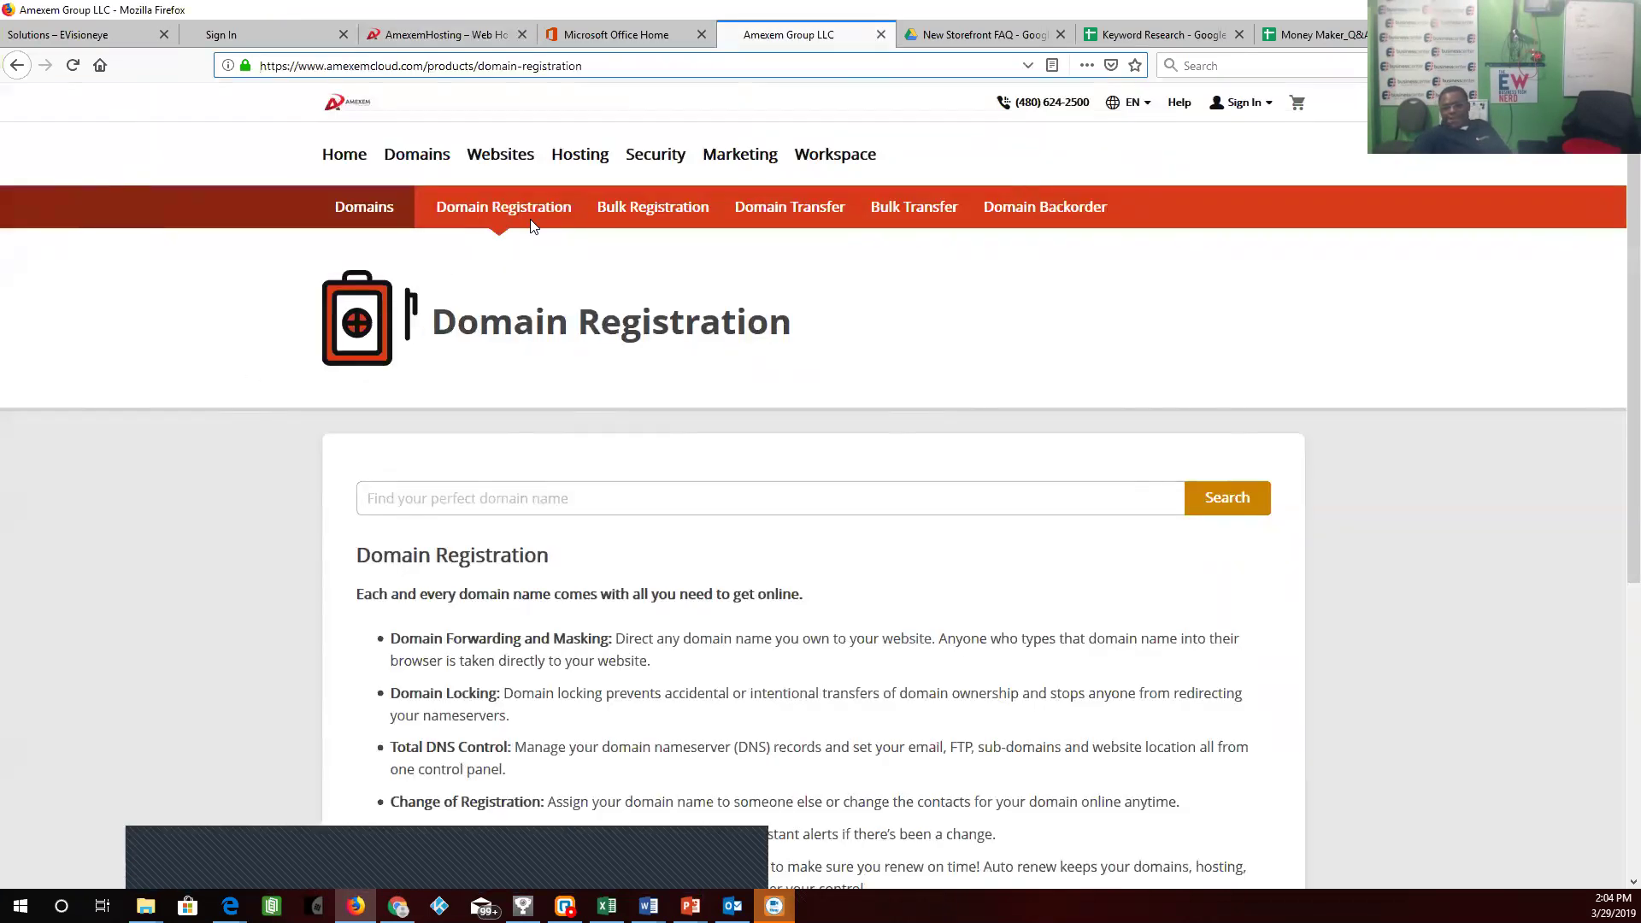
click(795, 209)
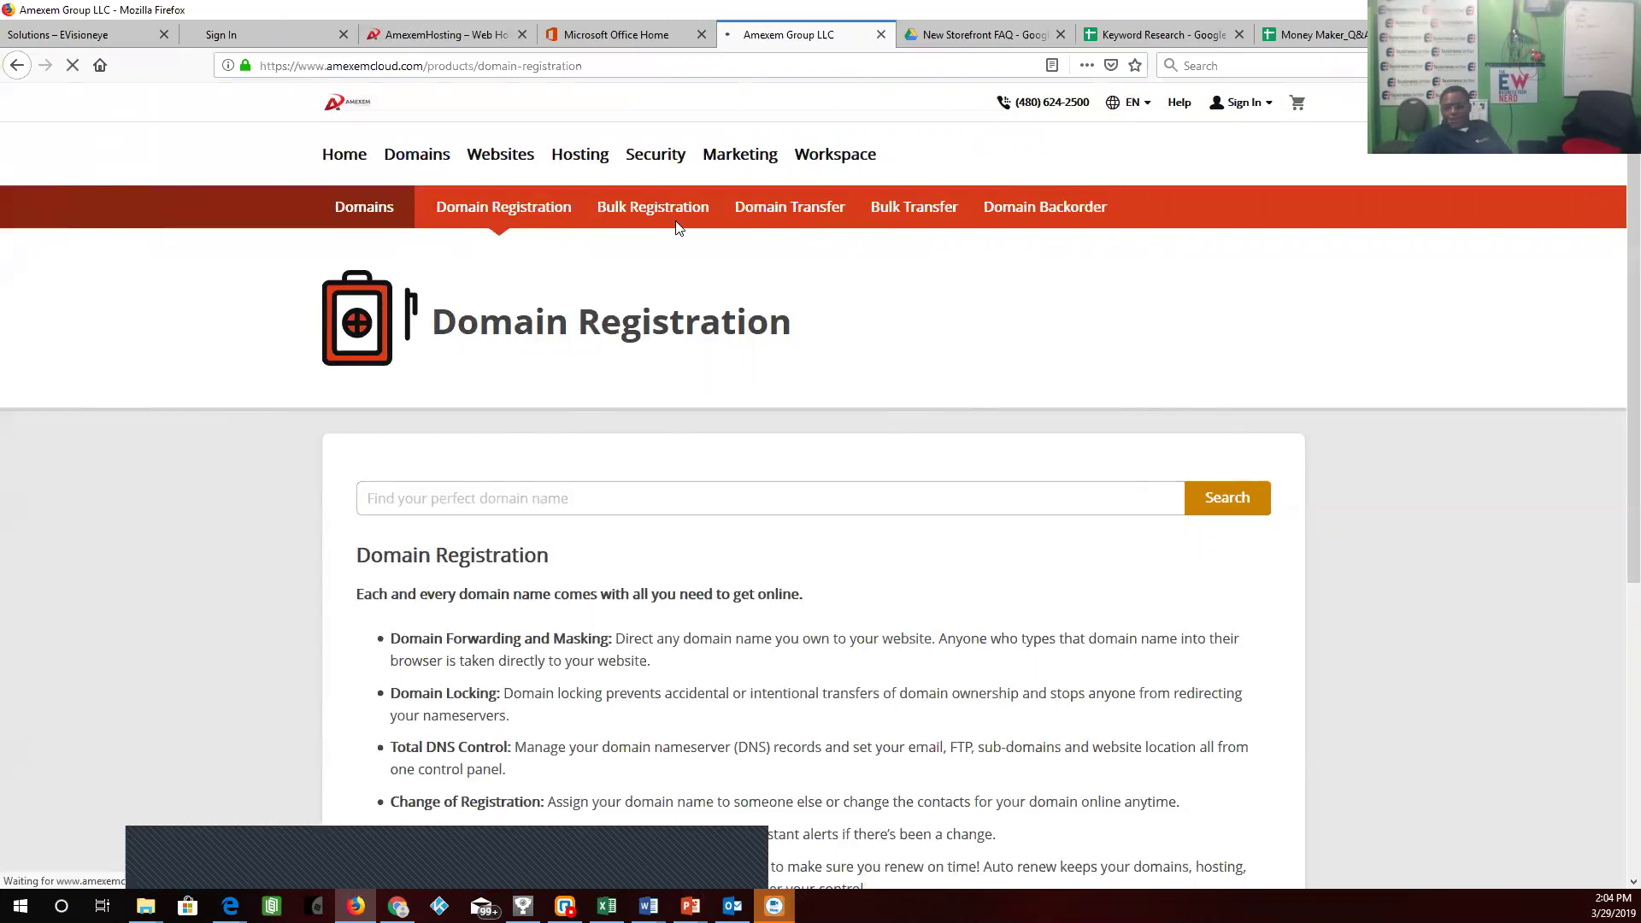
click(394, 67)
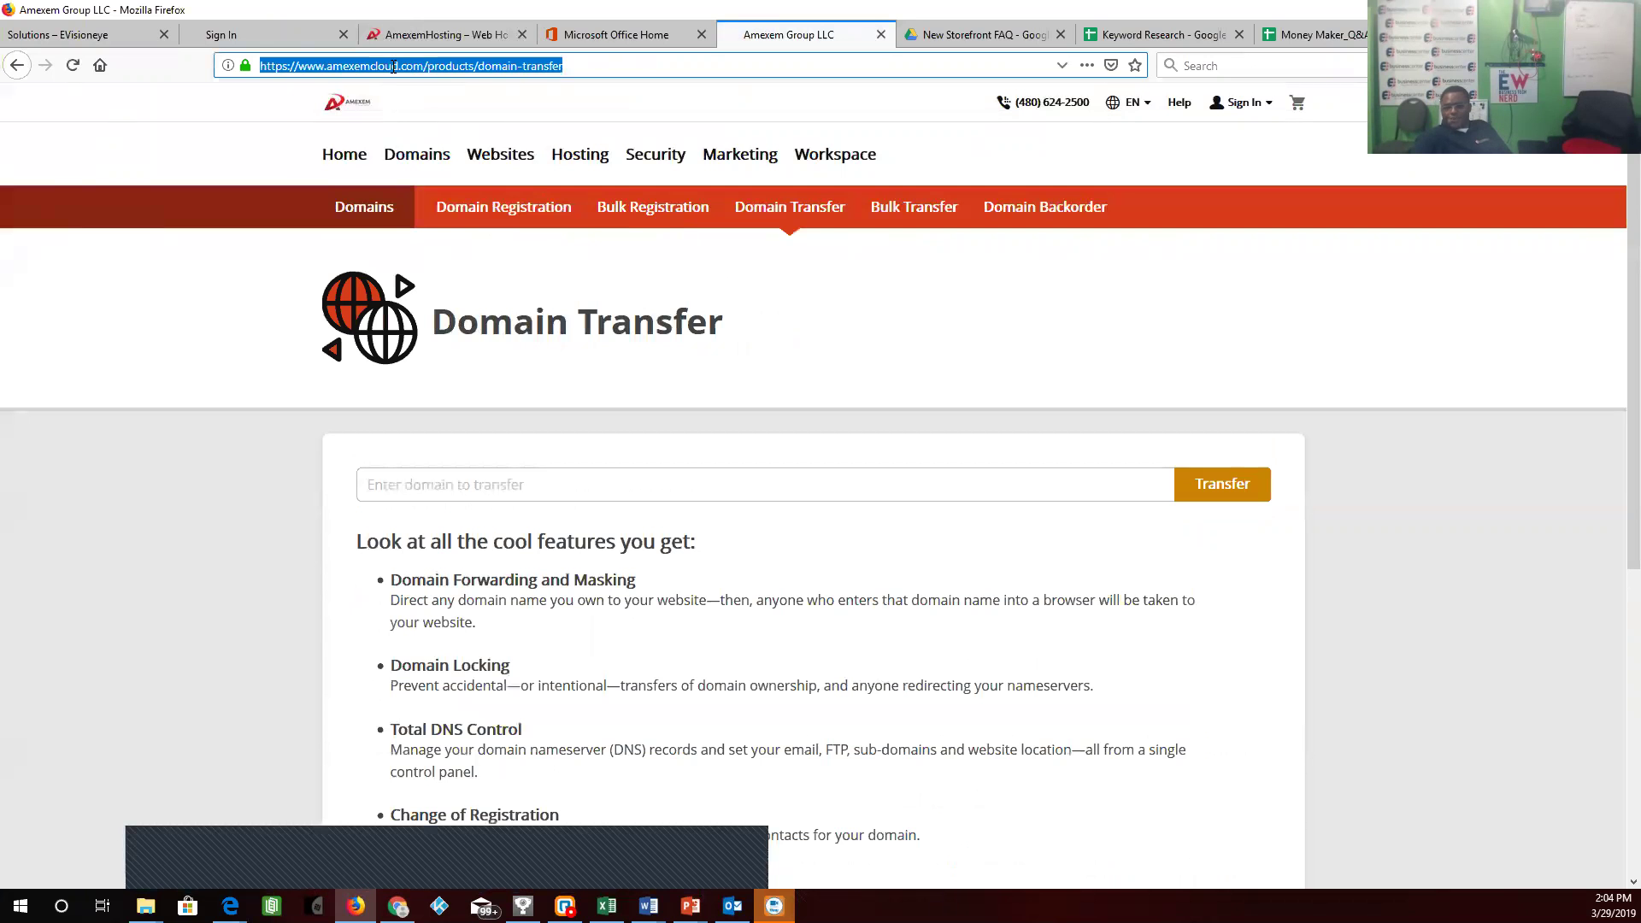
right_click(393, 67)
click(424, 120)
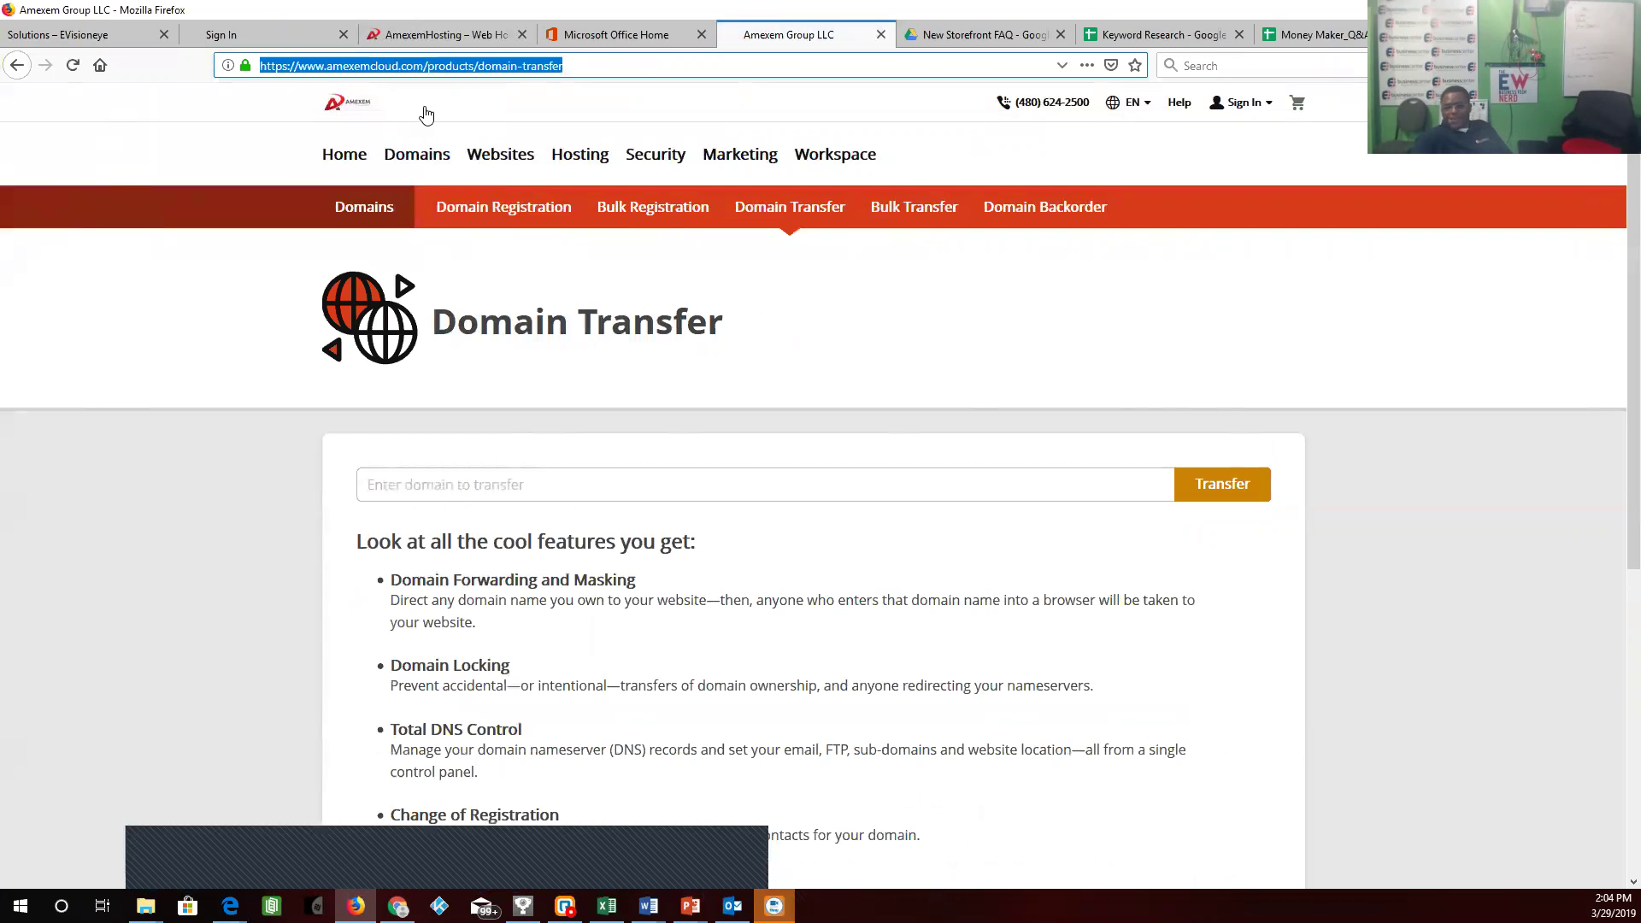
click(421, 38)
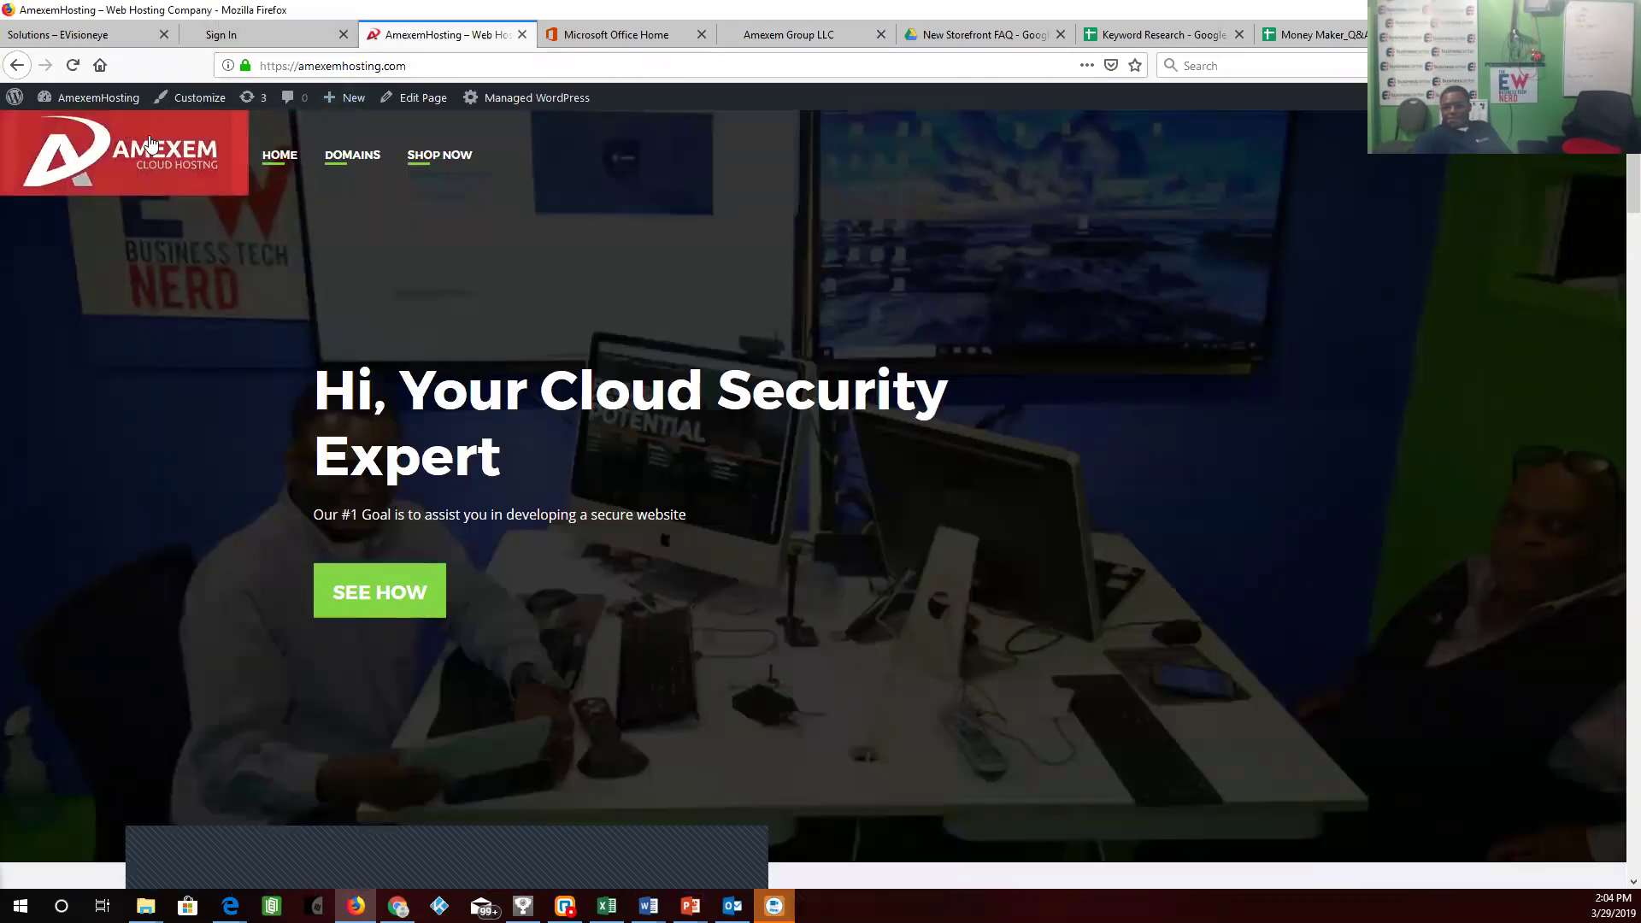
- Open the Menus editor from the WordPress dashboard
mouse_move(90, 97)
click(83, 129)
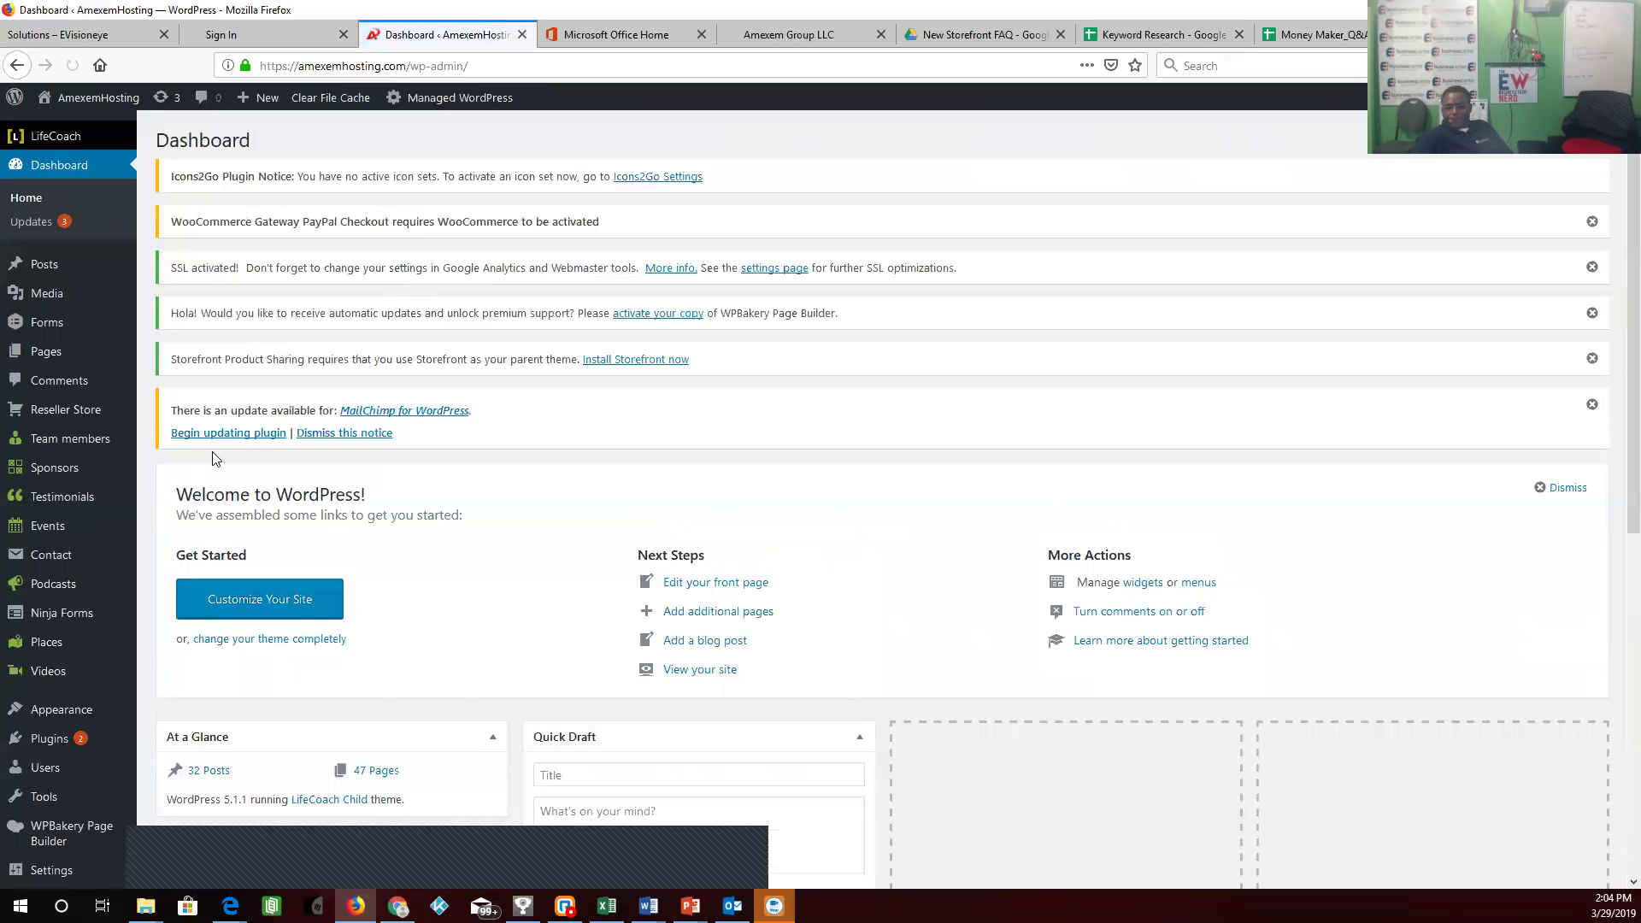
scroll(215, 459, down, 3)
mouse_move(60, 579)
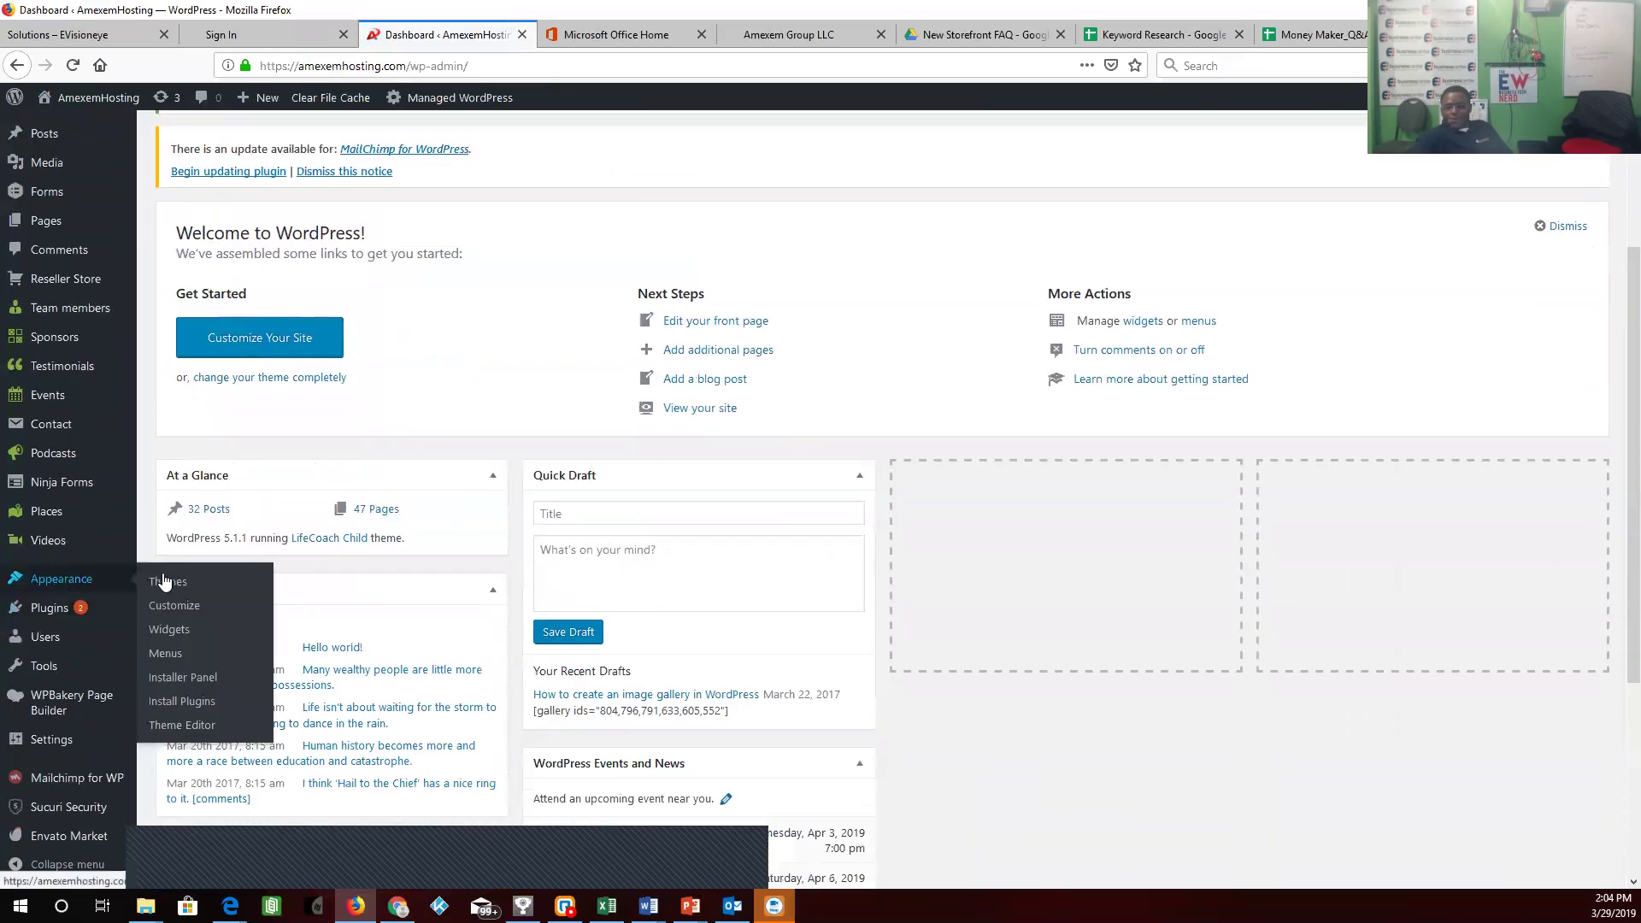
click(162, 654)
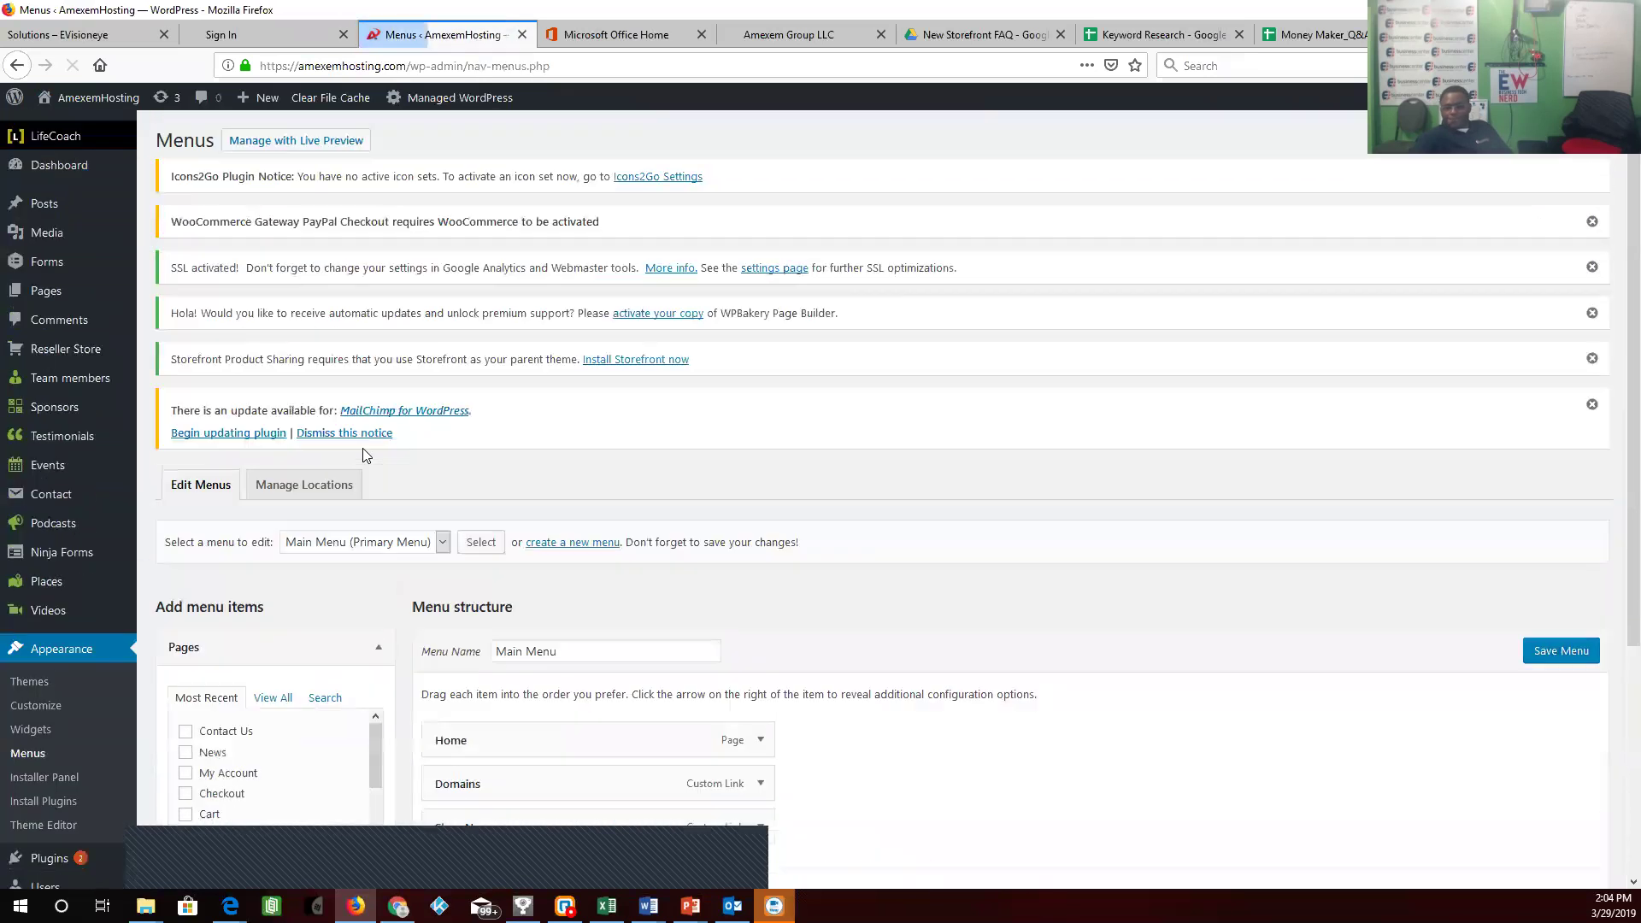
scroll(538, 577, down, 4)
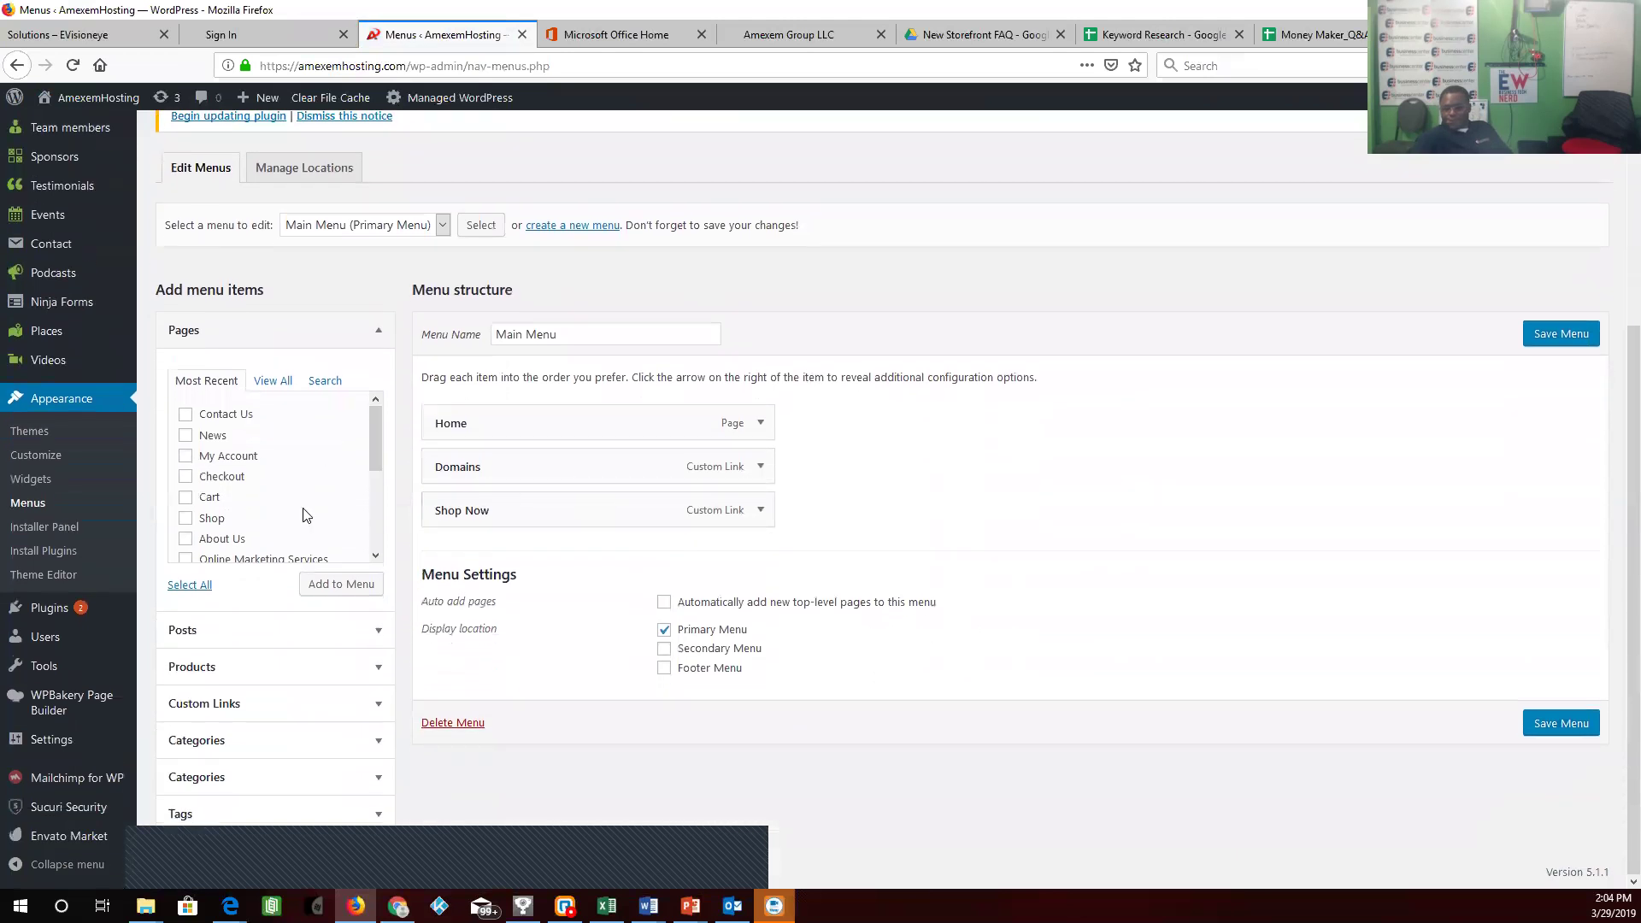
- Add a 'Domain Transfers' custom link with the copied URL, nest it under Domains, and save
click(342, 705)
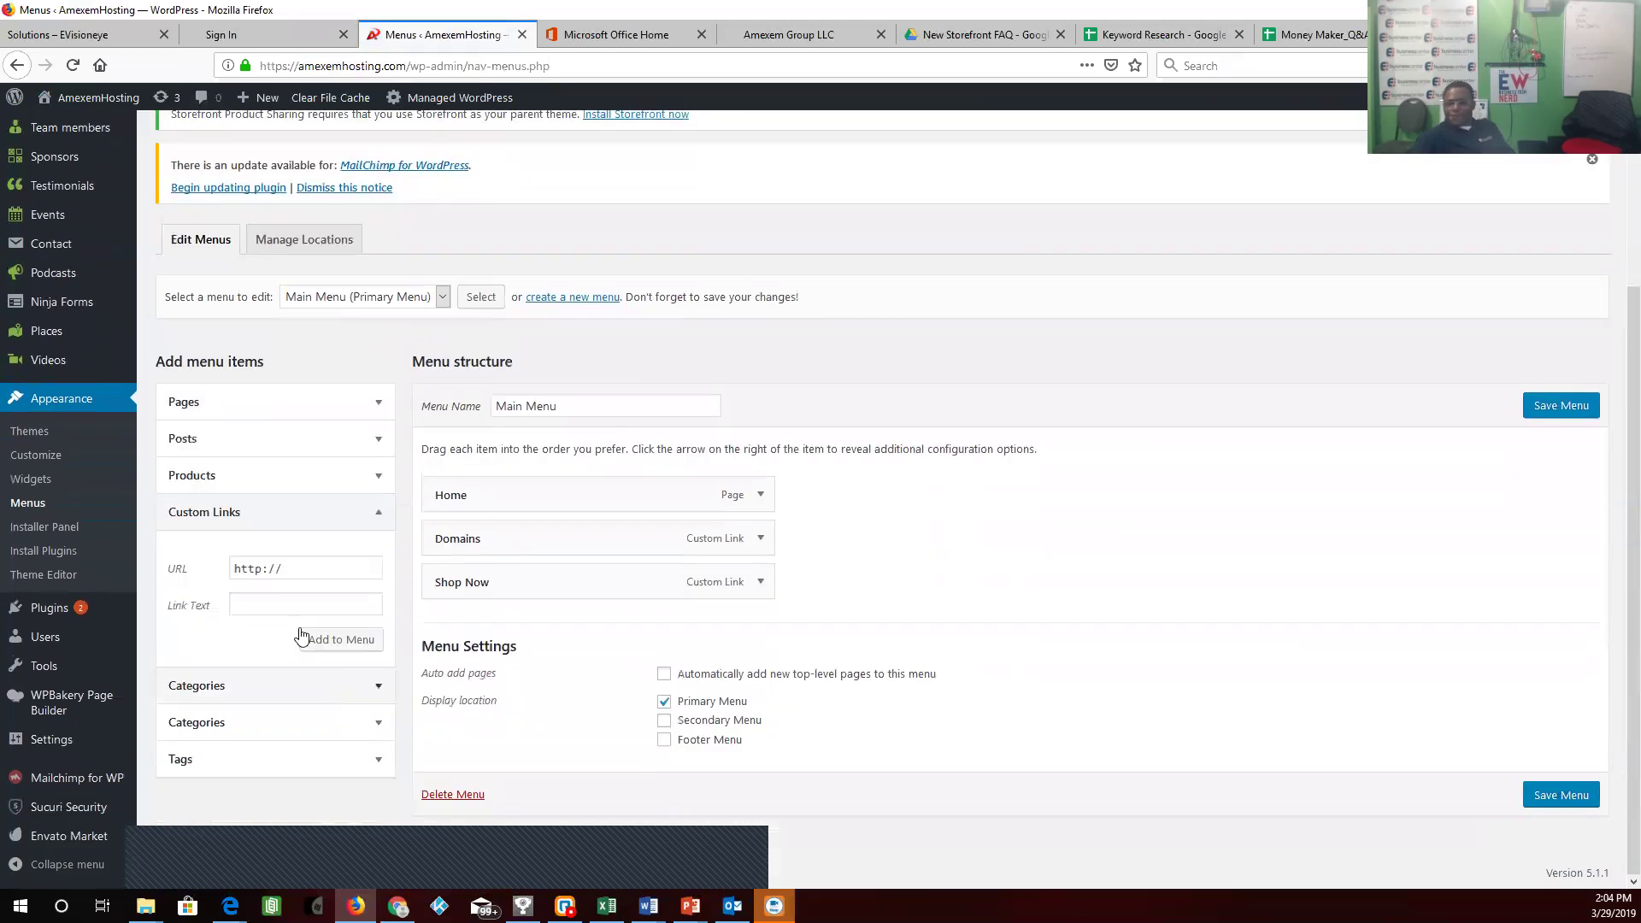
click(294, 568)
triple_click(258, 570)
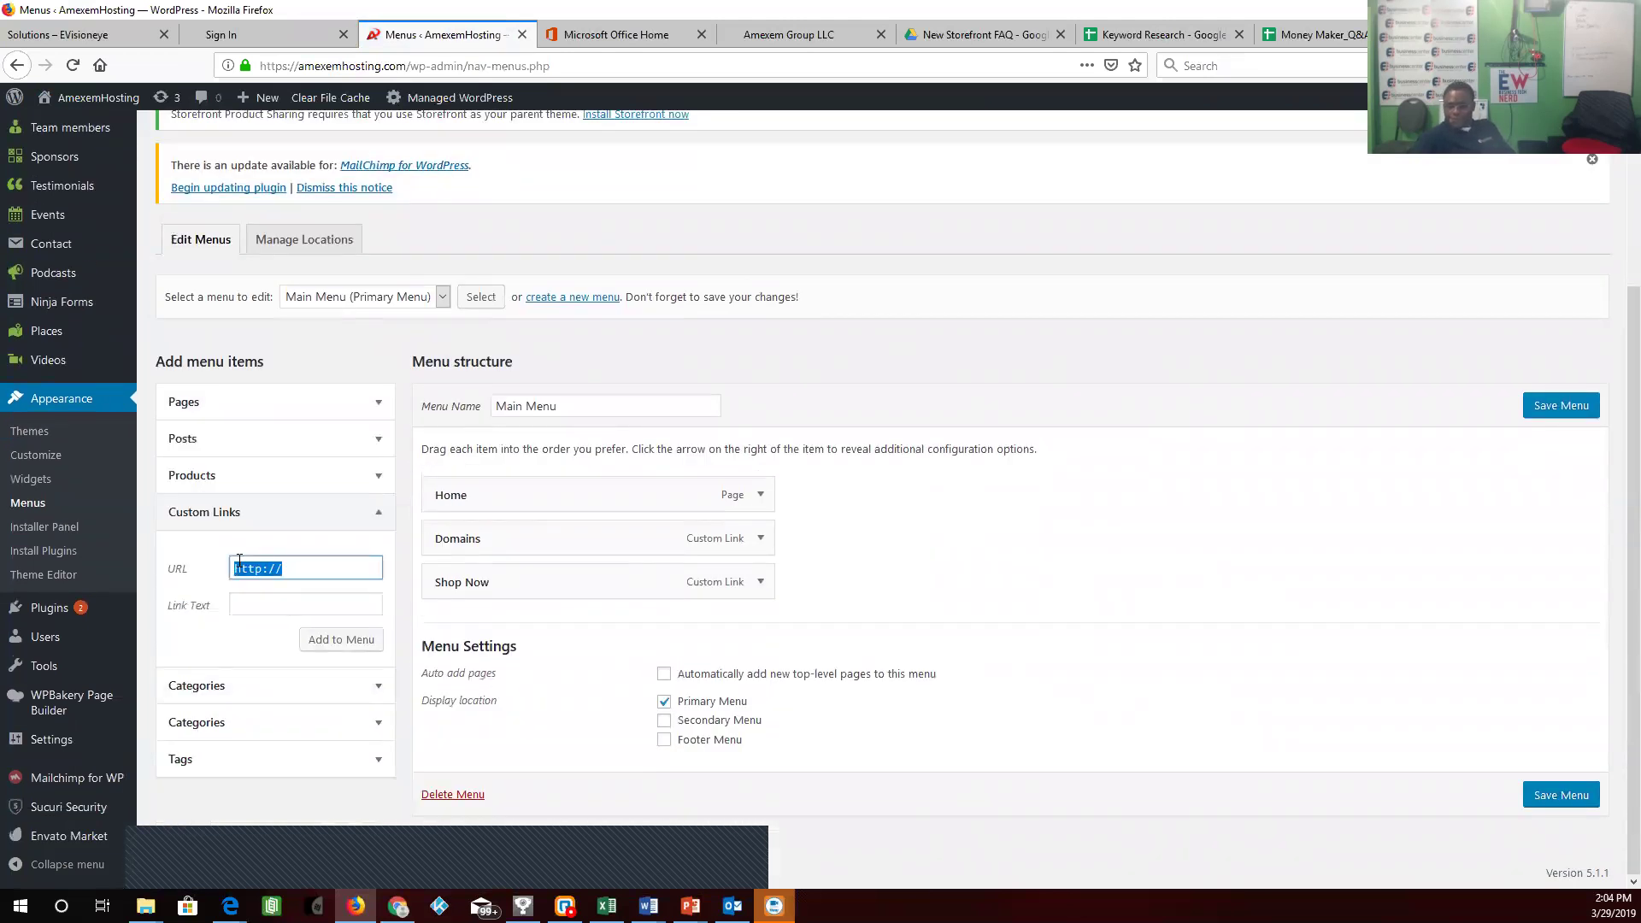
right_click(239, 564)
click(290, 643)
click(258, 604)
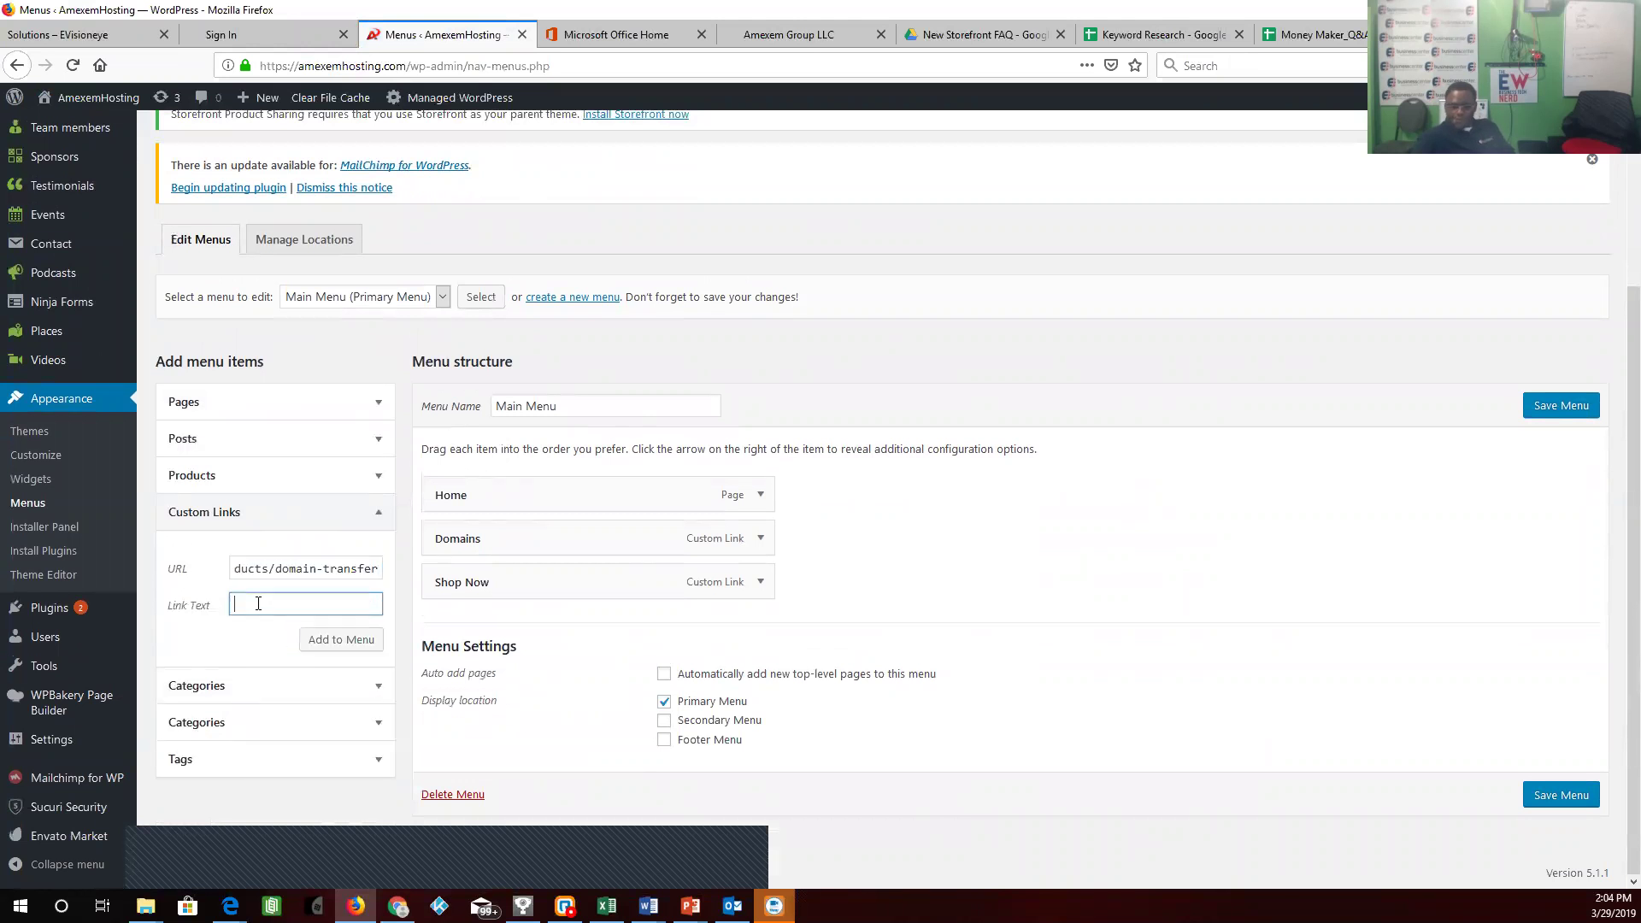
text(Domain)
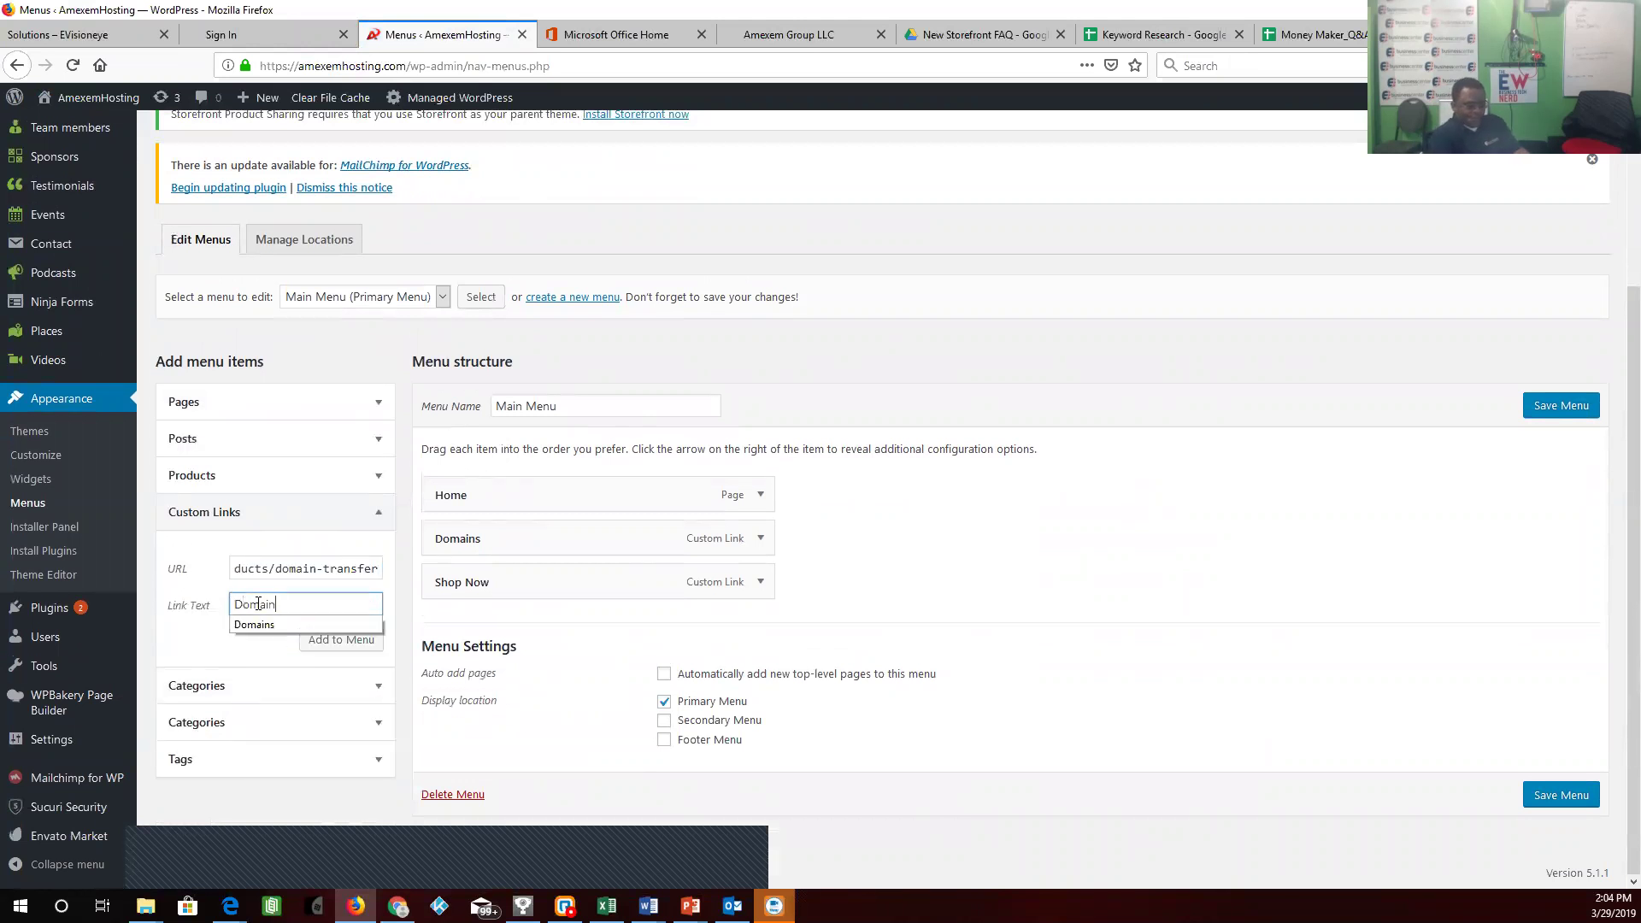
text( Transfe)
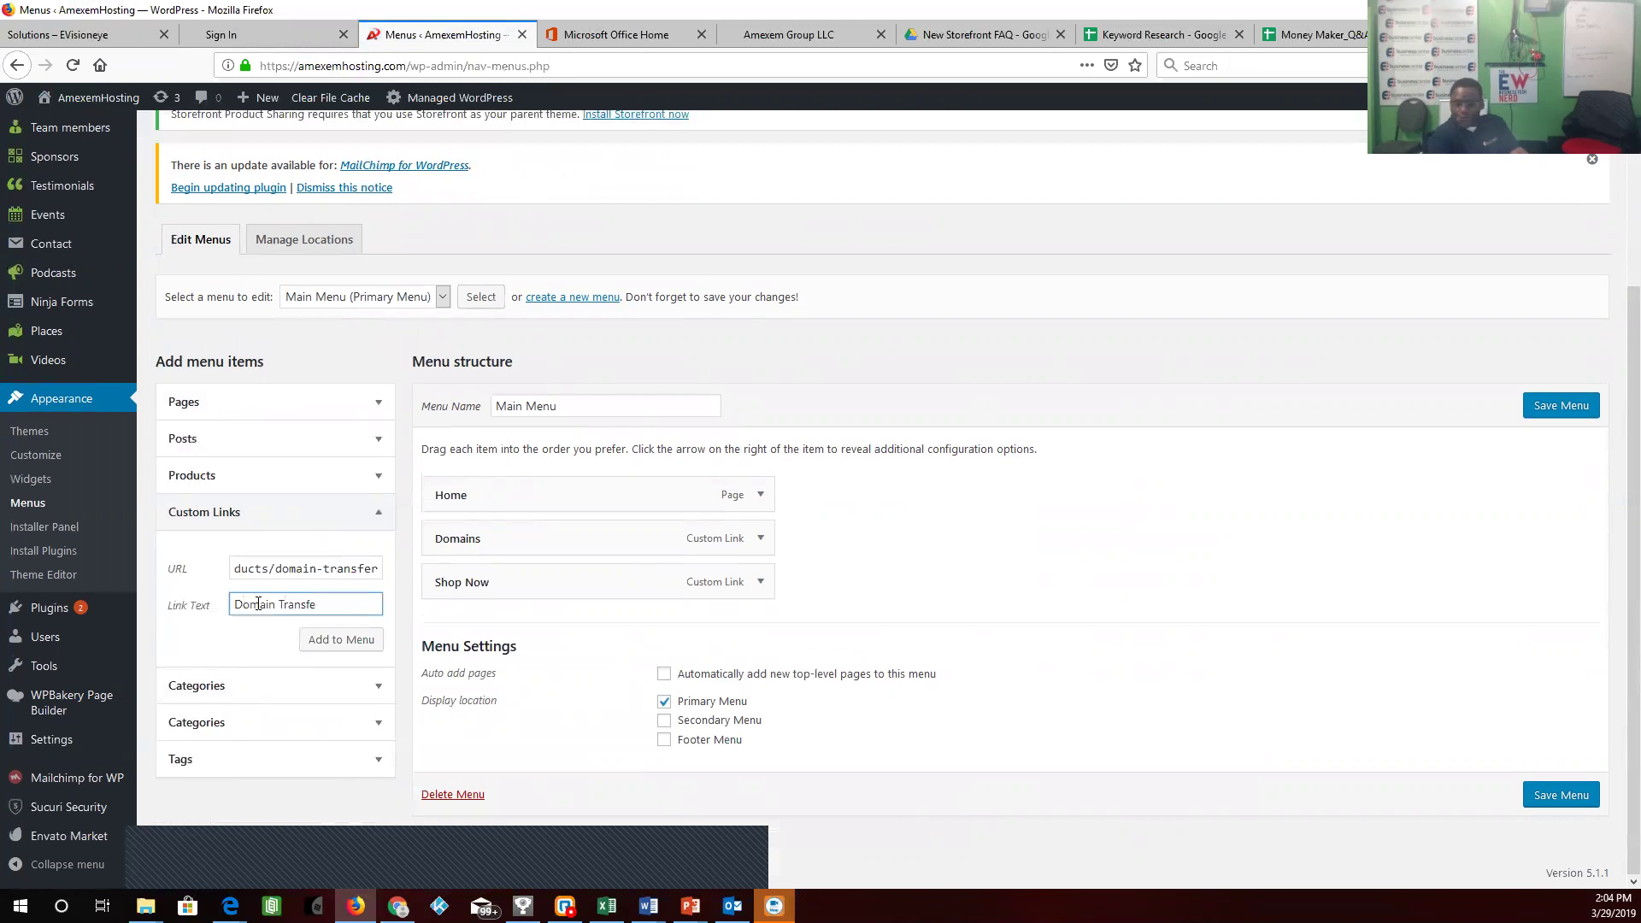
text(rs)
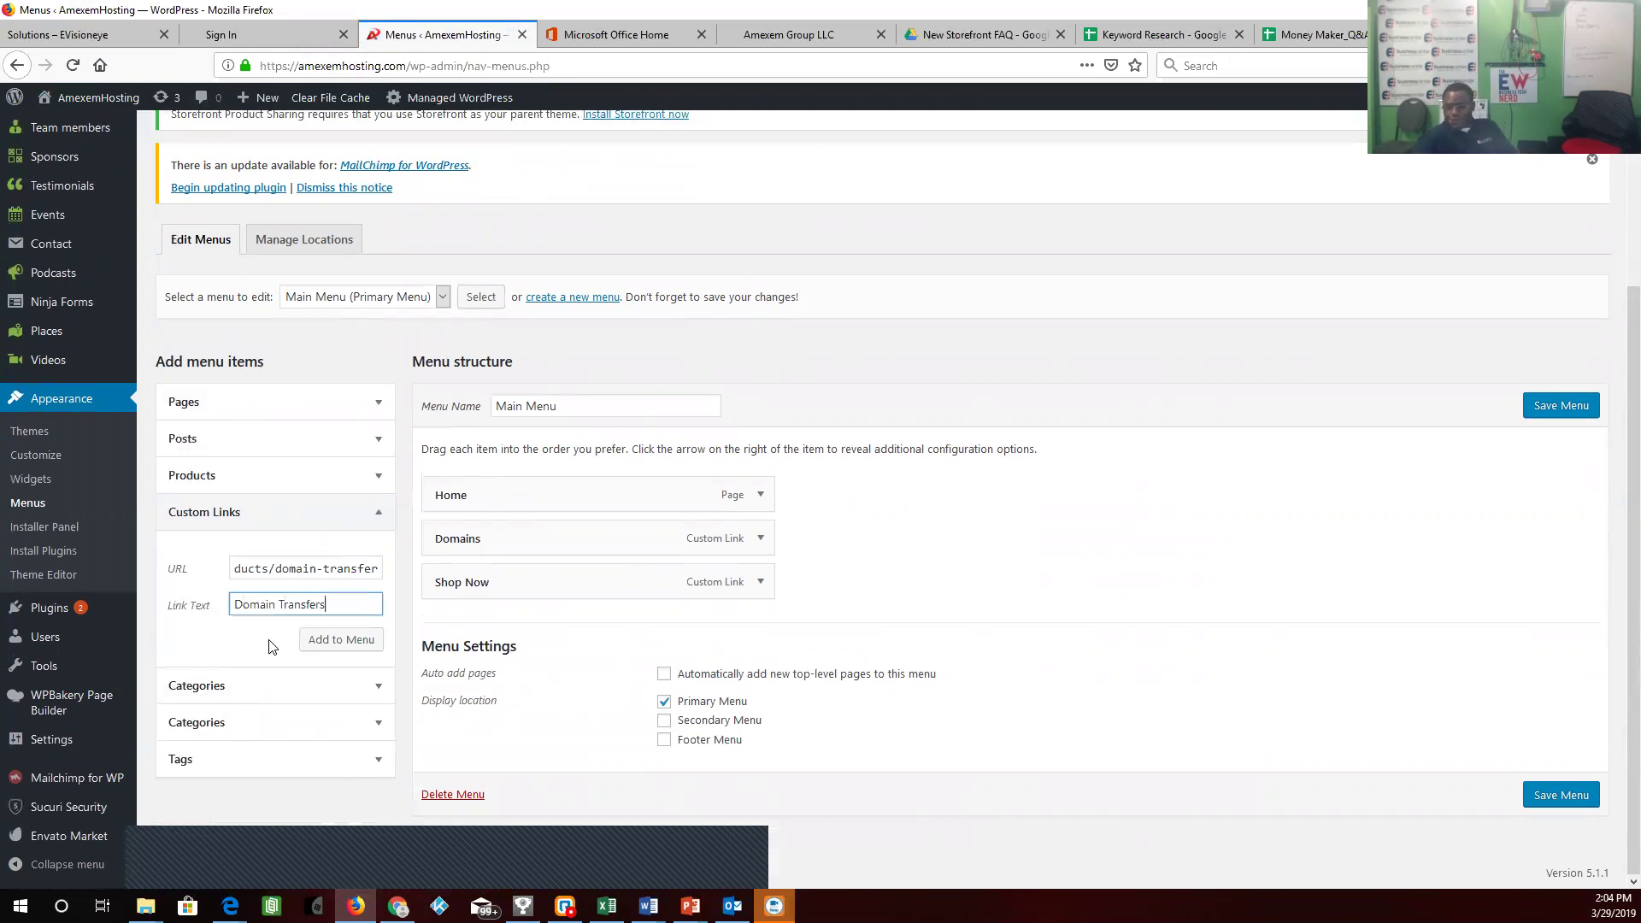
click(324, 639)
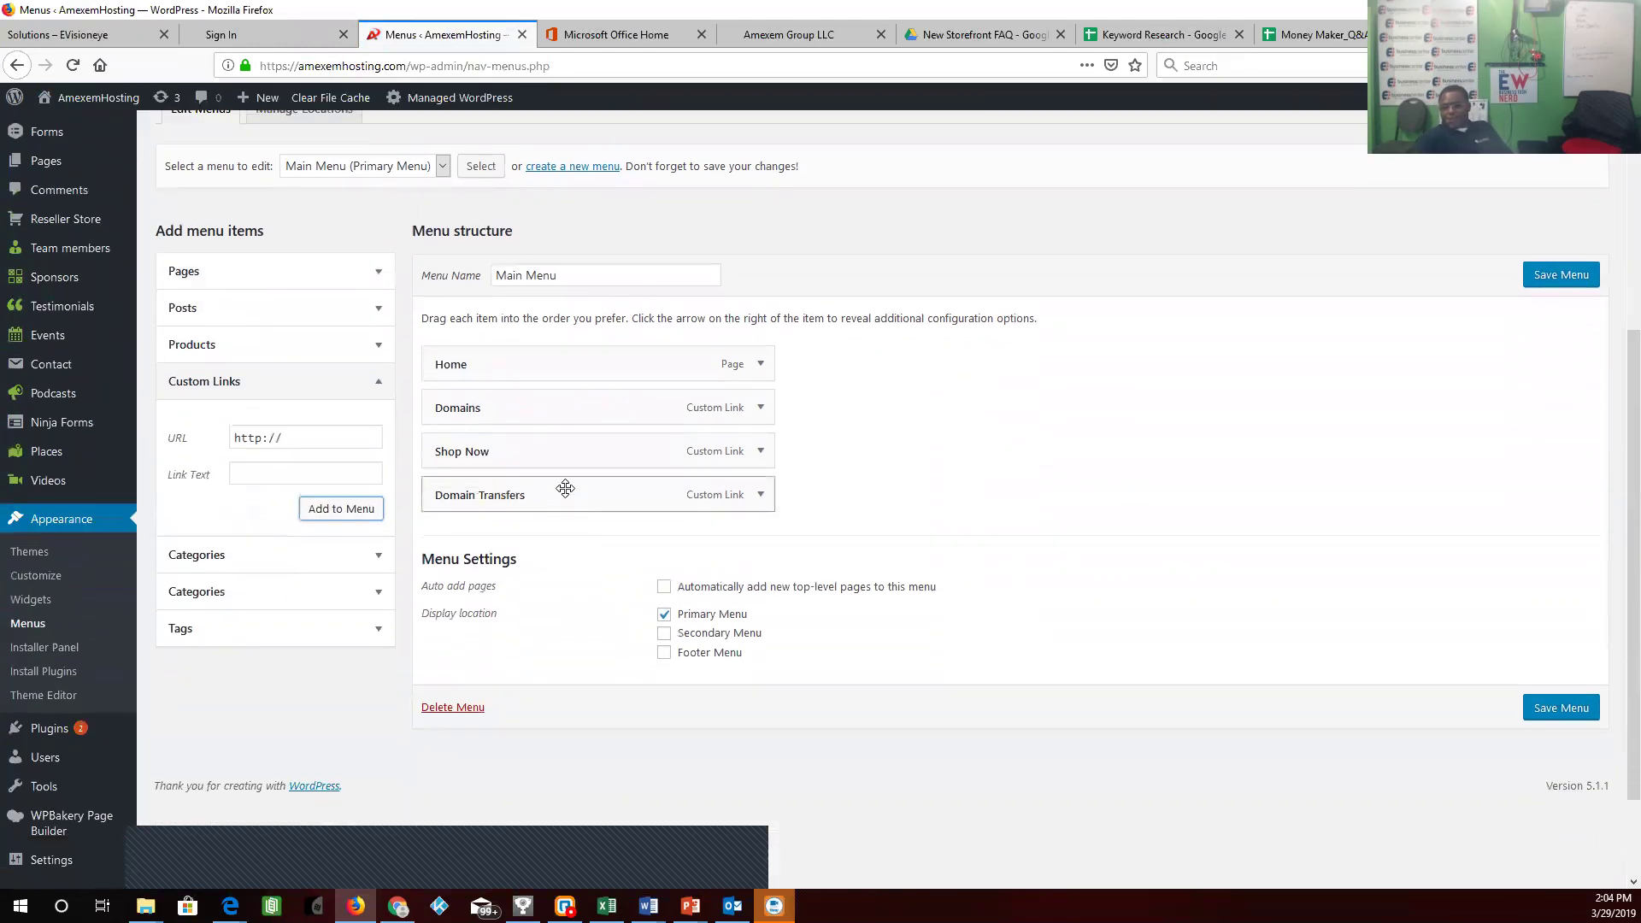
drag(565, 490, 630, 442)
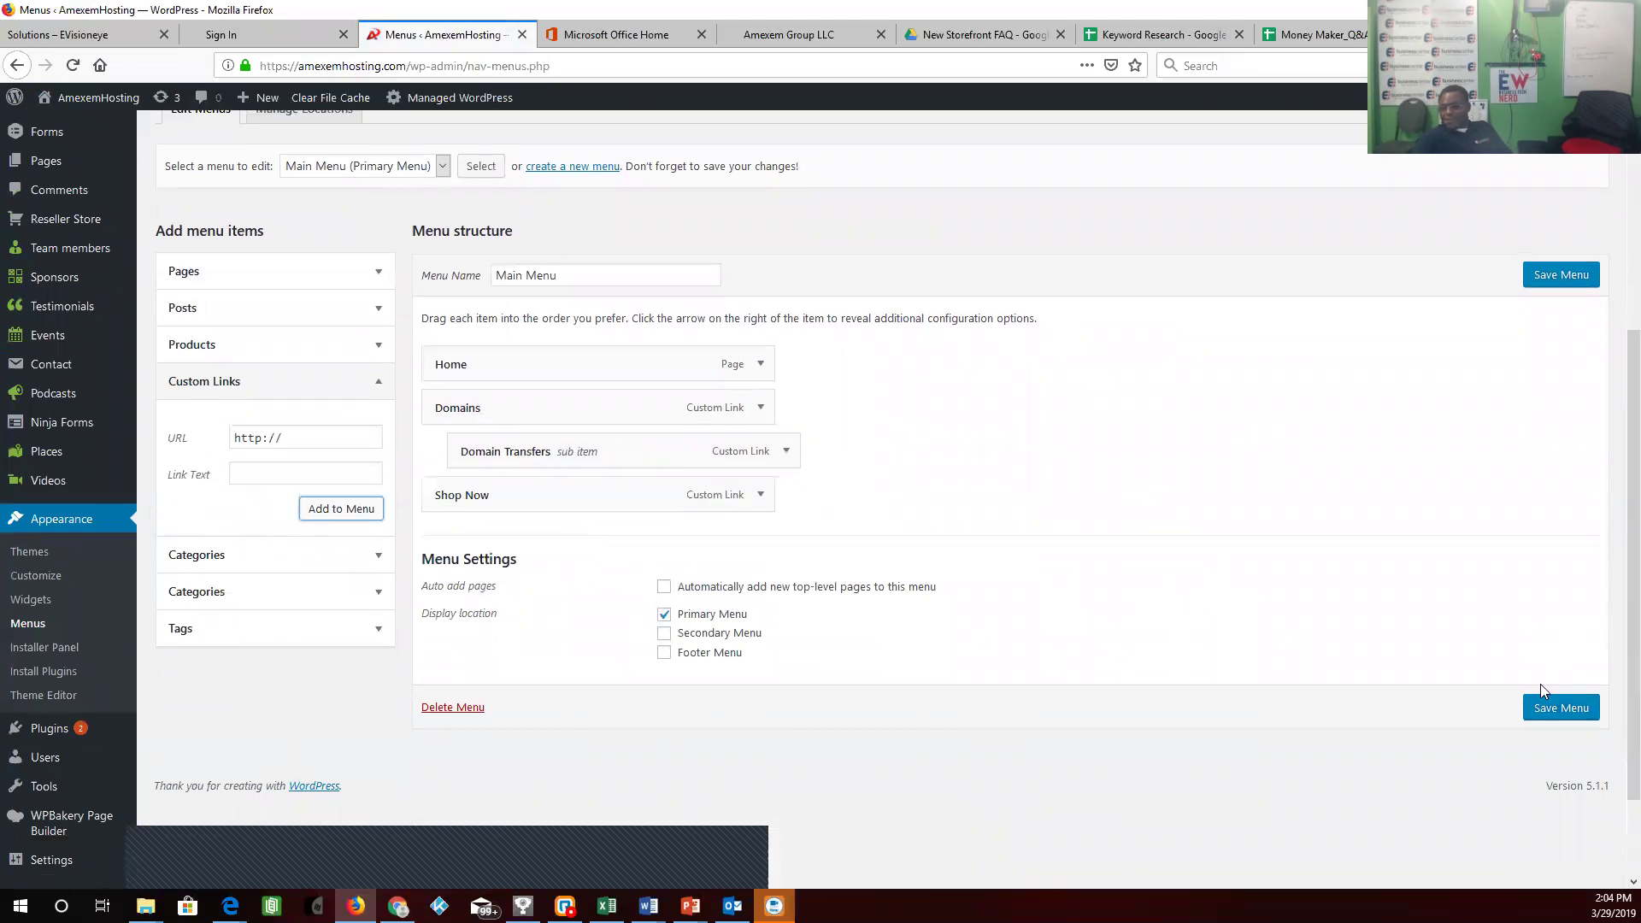
click(1556, 709)
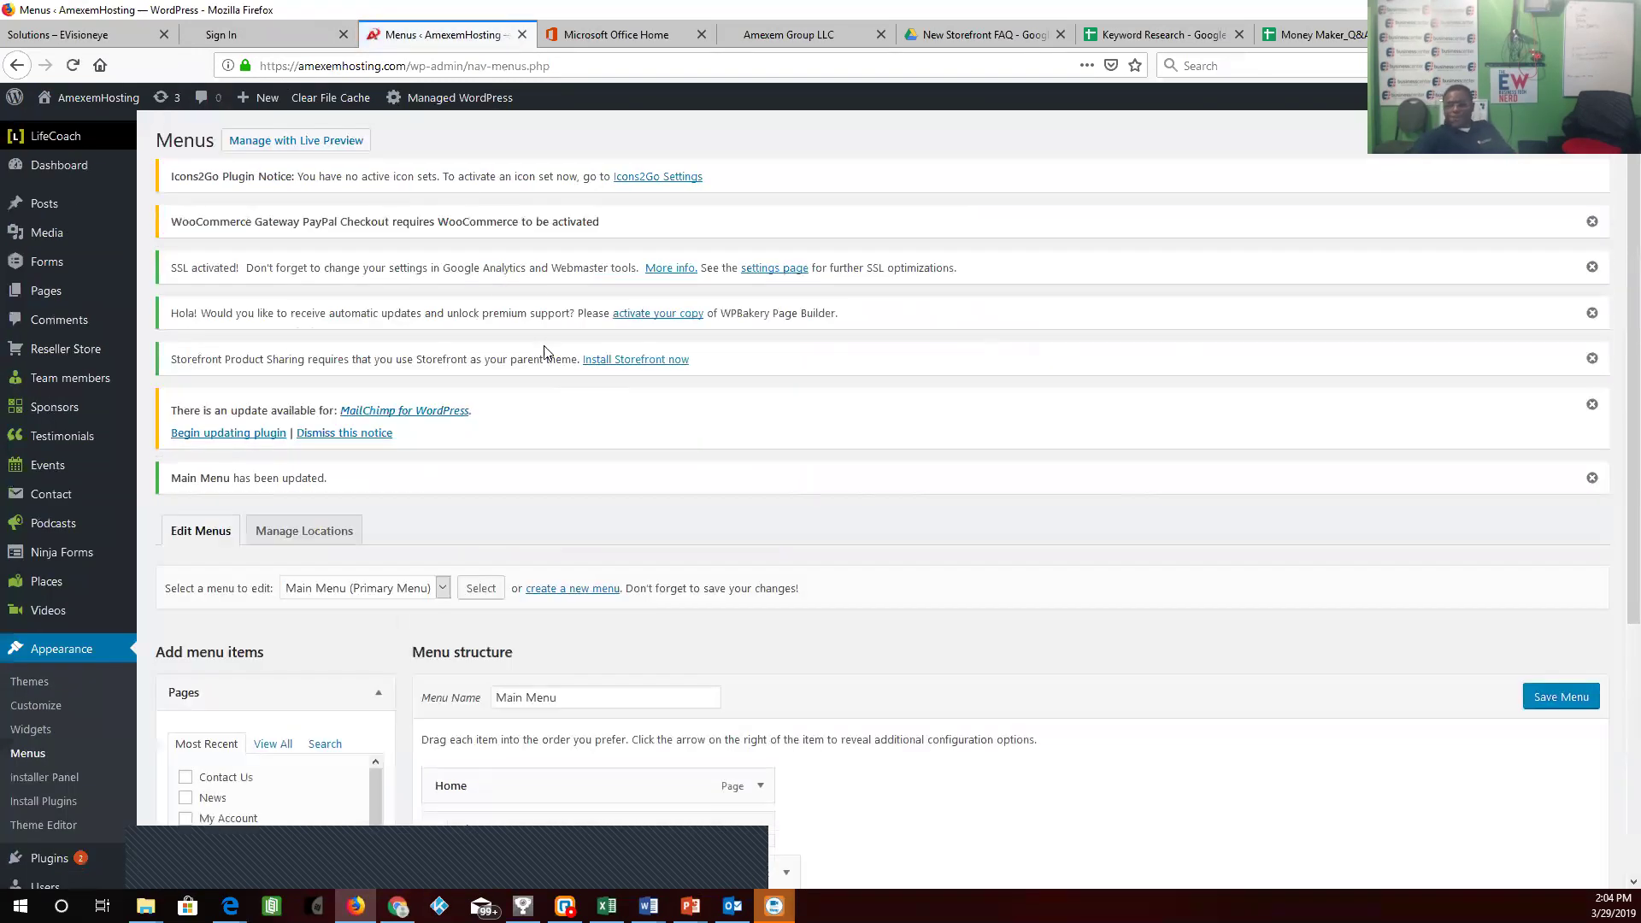
- Load amexemhosting.com and hover DOMAINS to reveal Domain Transfers
click(263, 30)
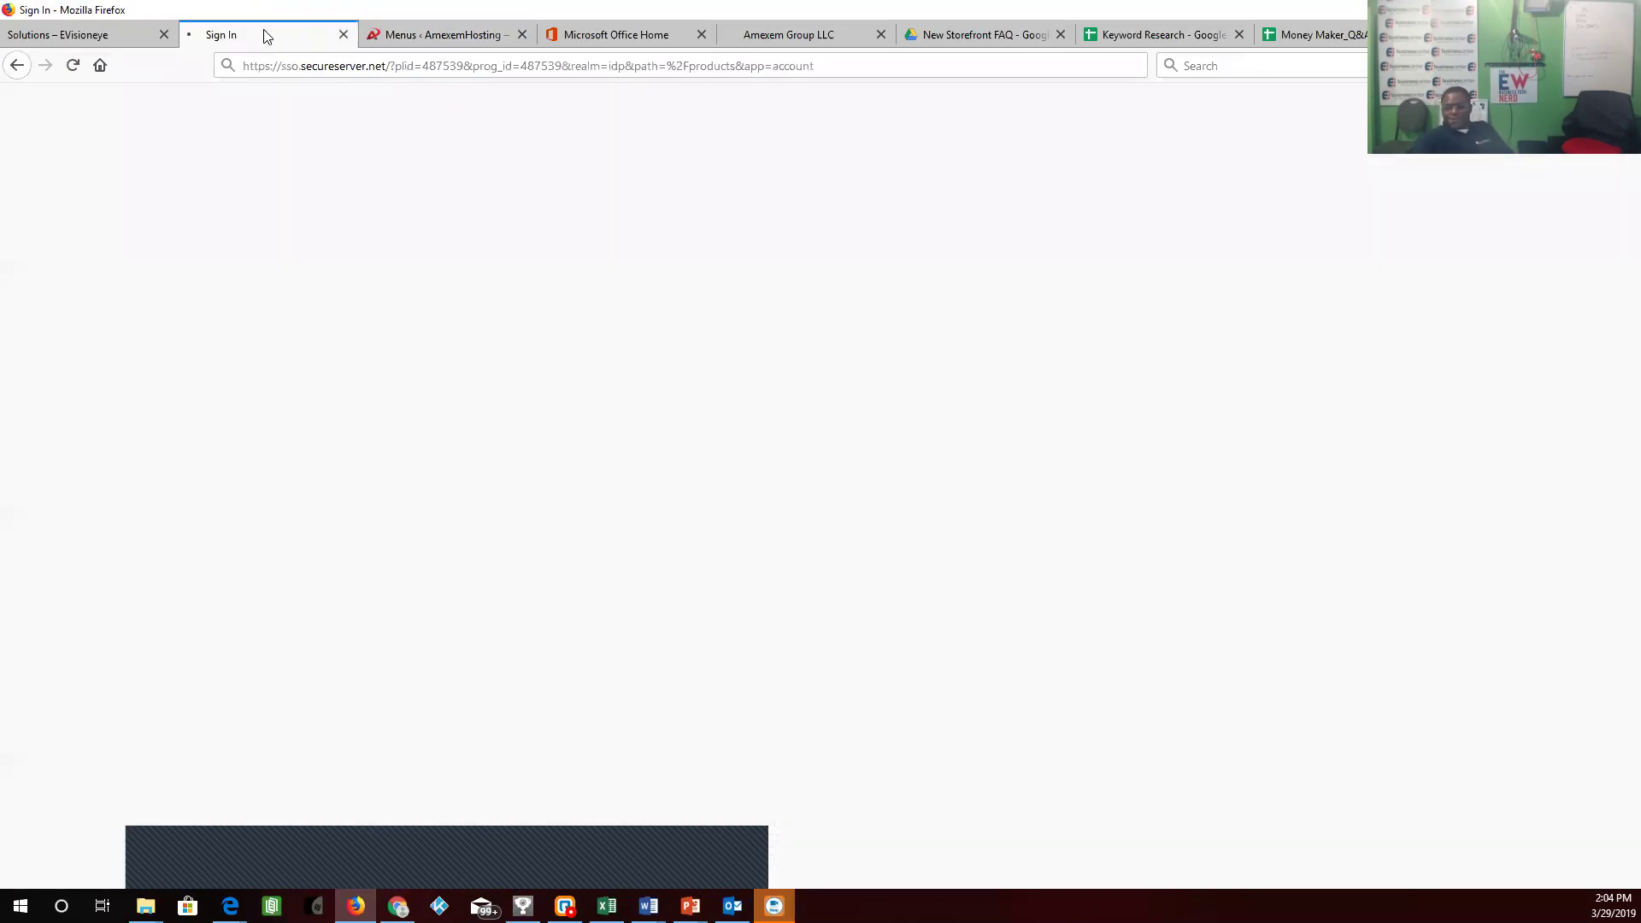
click(303, 75)
text(amexemhosting.com/)
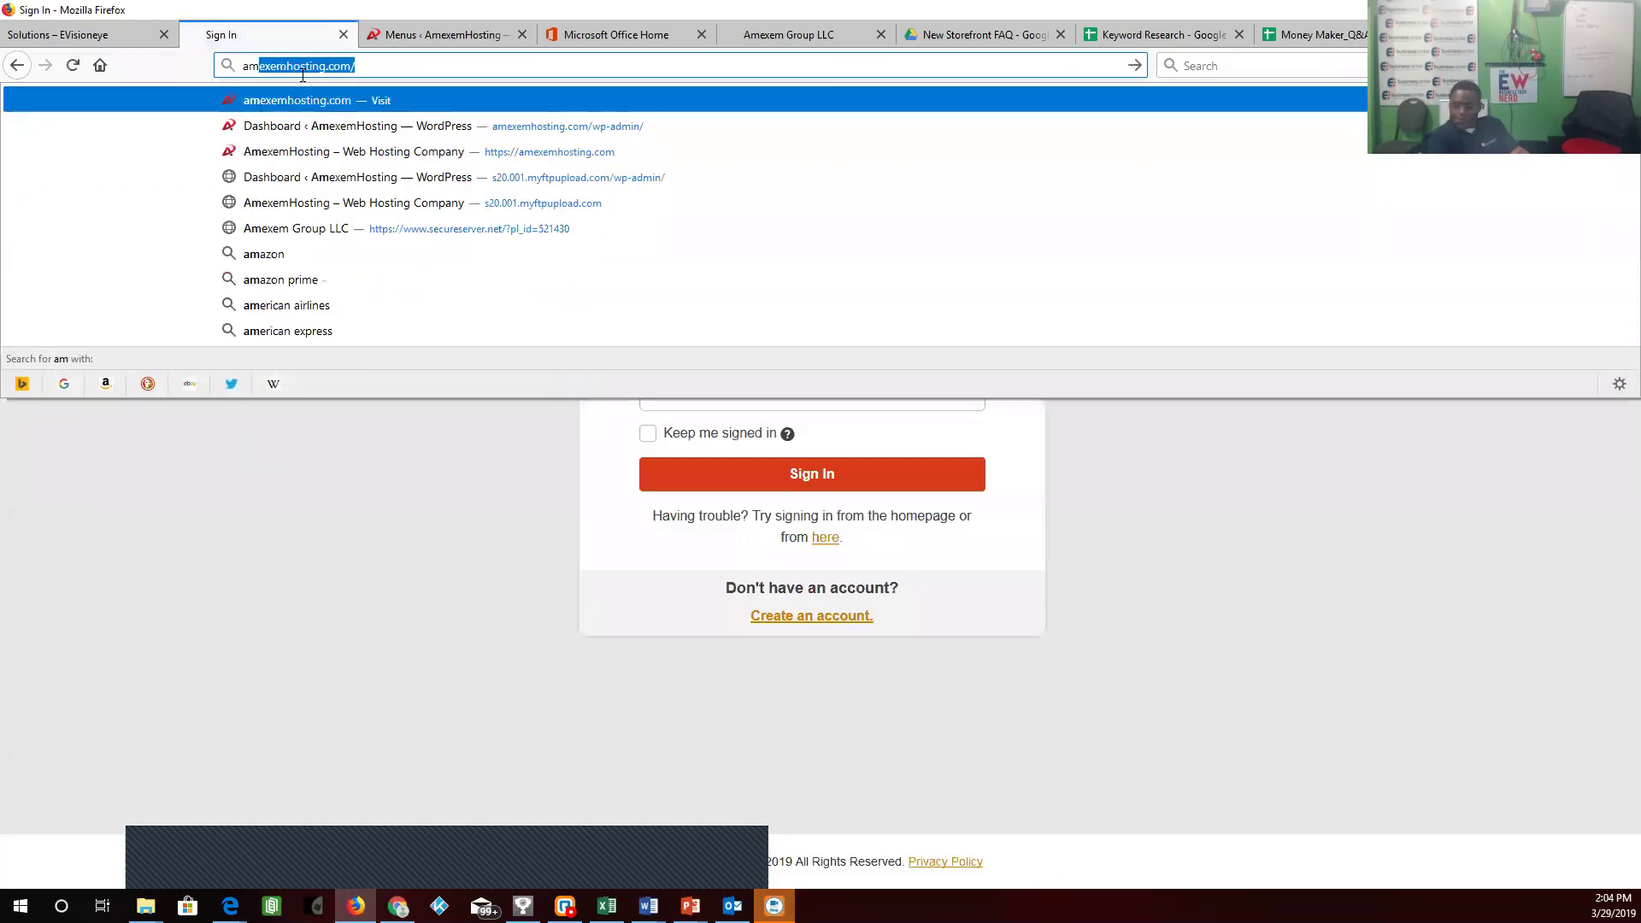
key(Return)
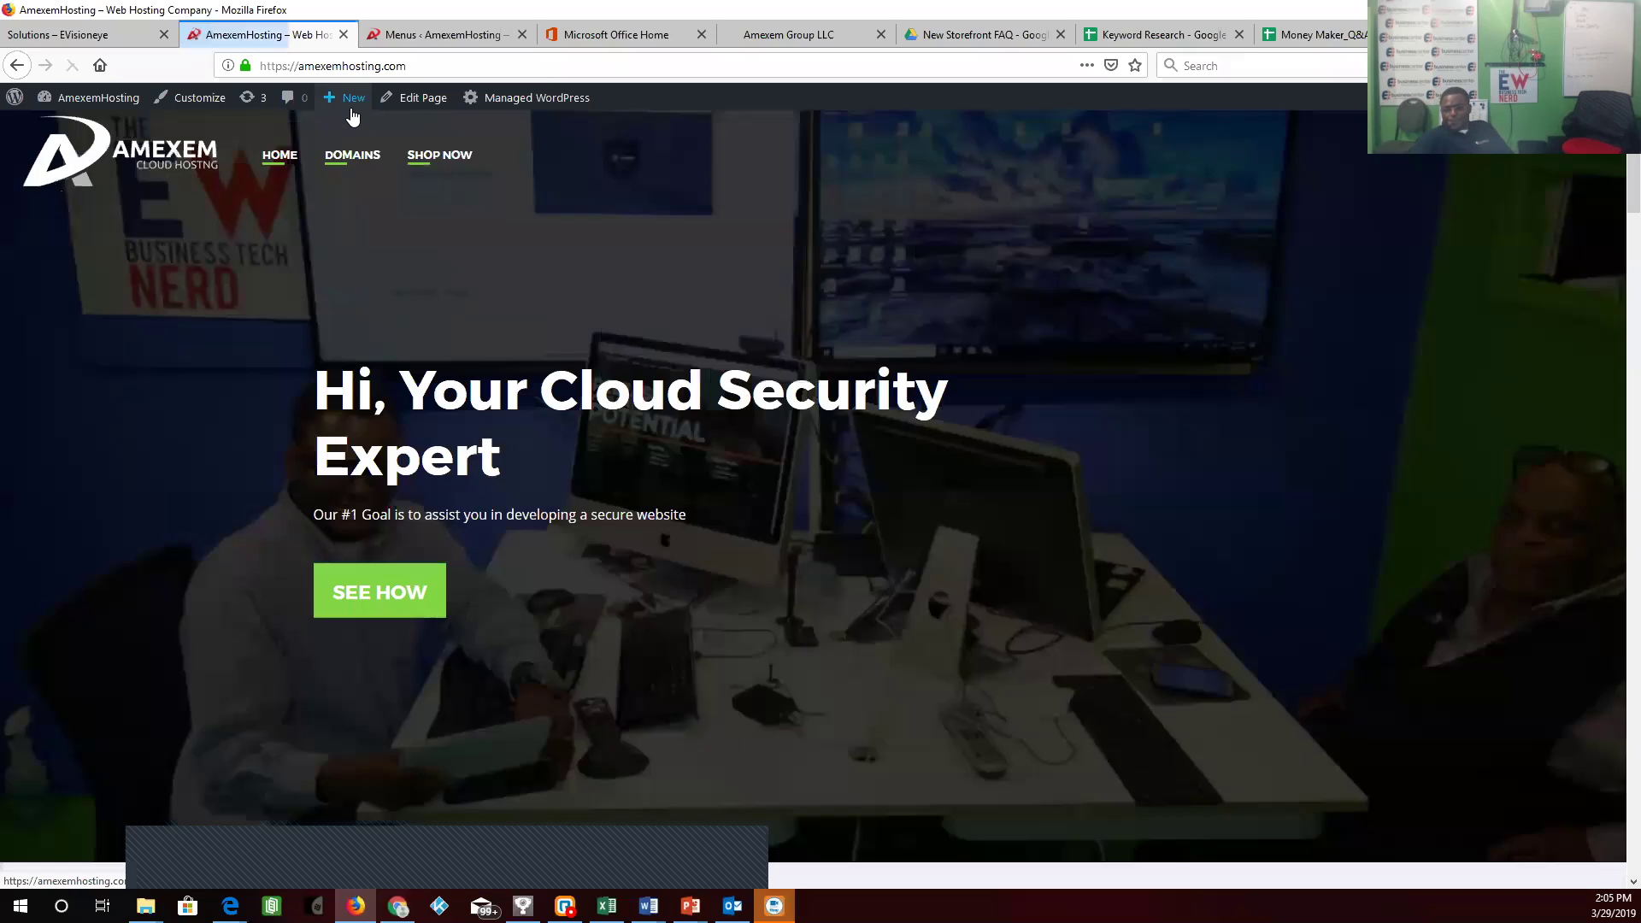
mouse_move(347, 165)
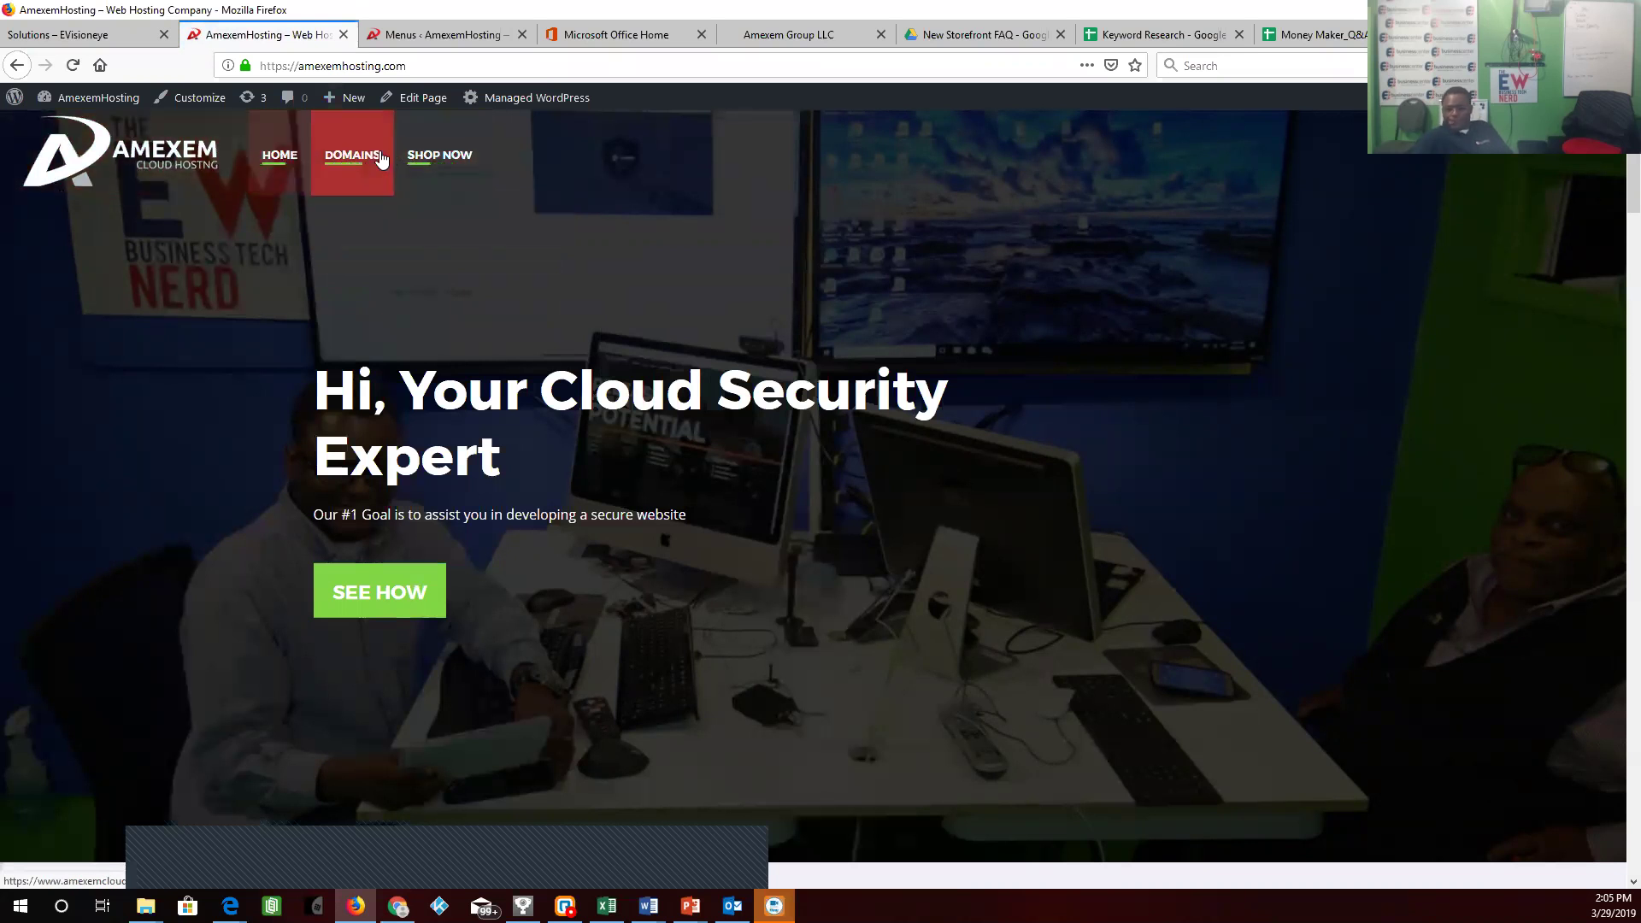
- Scroll through the saved Main Menu structure, then return to the storefront's Domain Transfer page
click(431, 36)
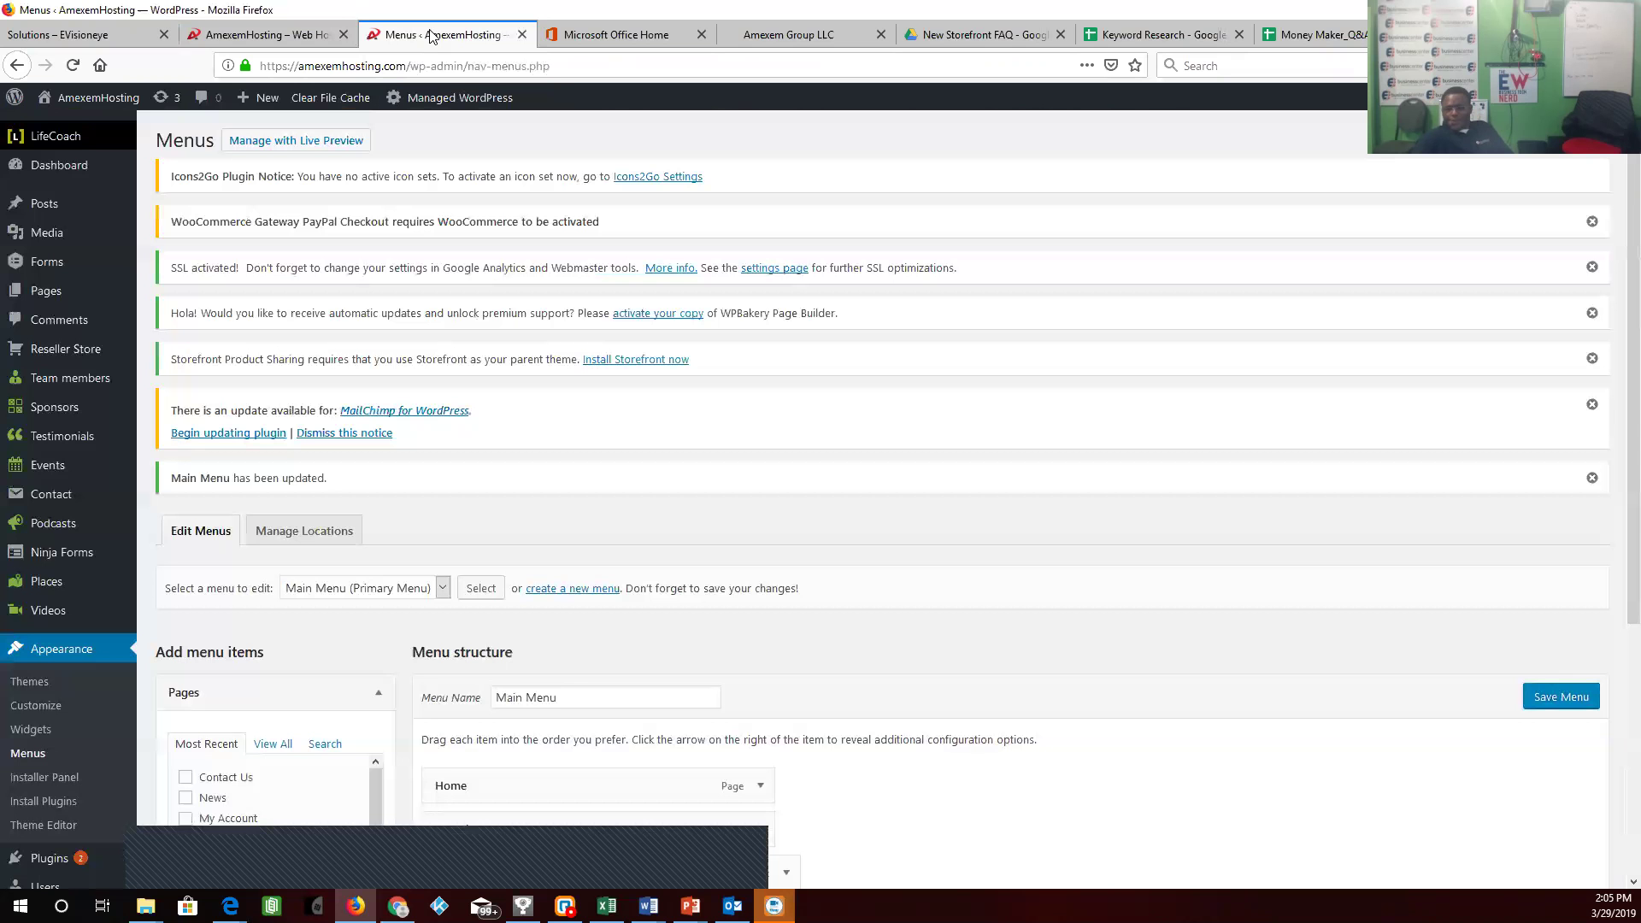
scroll(304, 554, down, 3)
scroll(227, 596, down, 5)
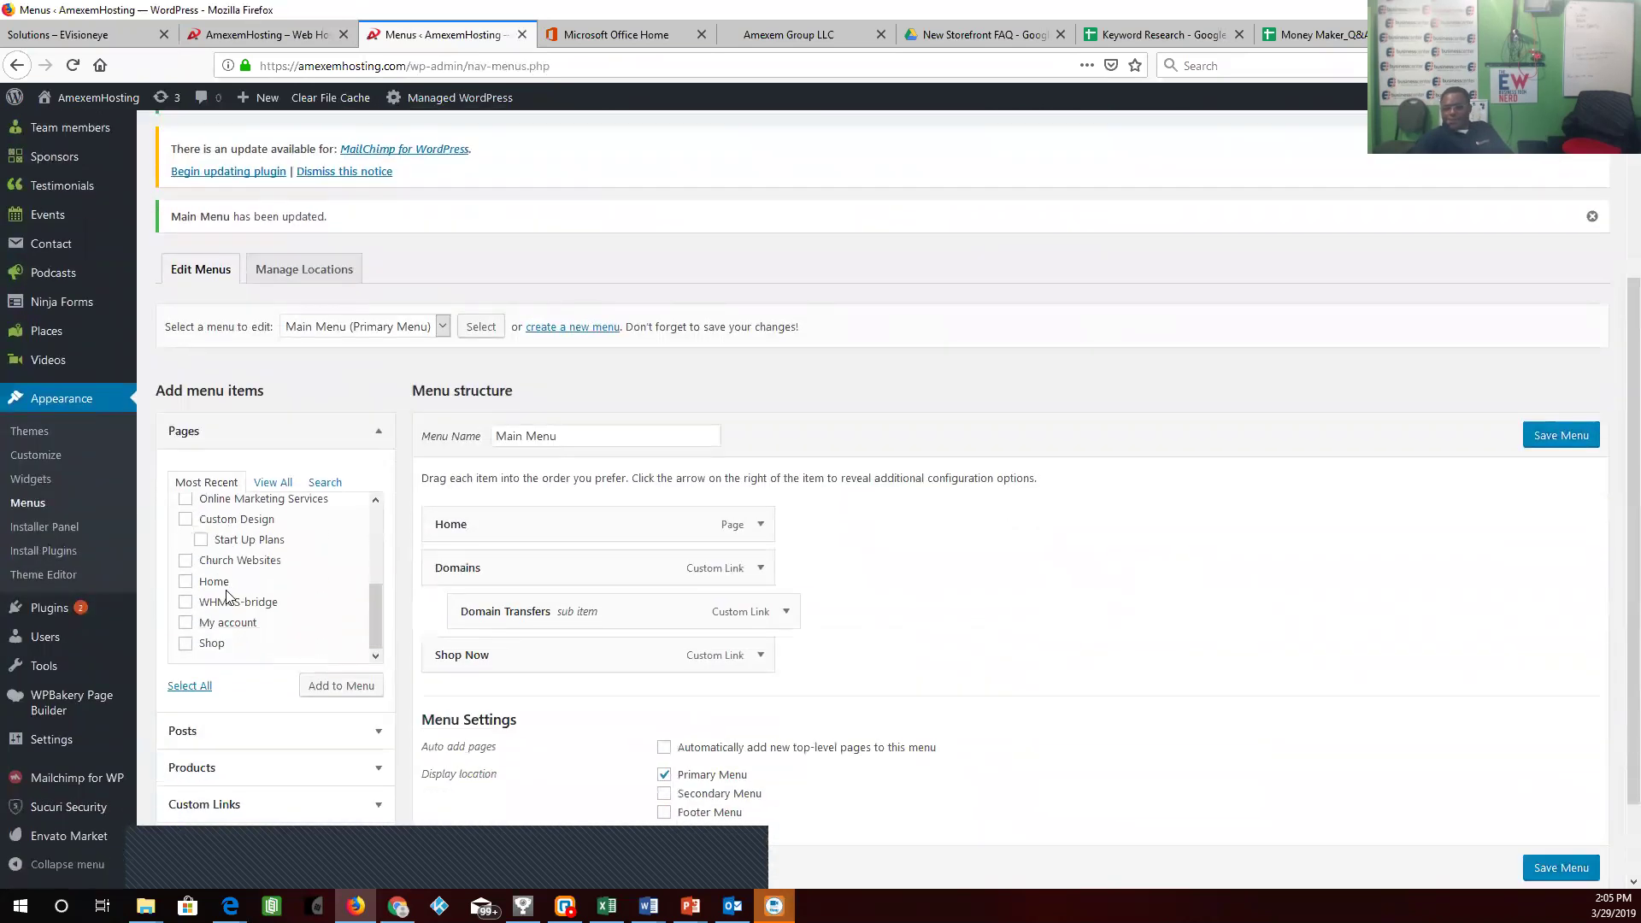
scroll(976, 547, up, 3)
scroll(1112, 505, down, 3)
click(819, 36)
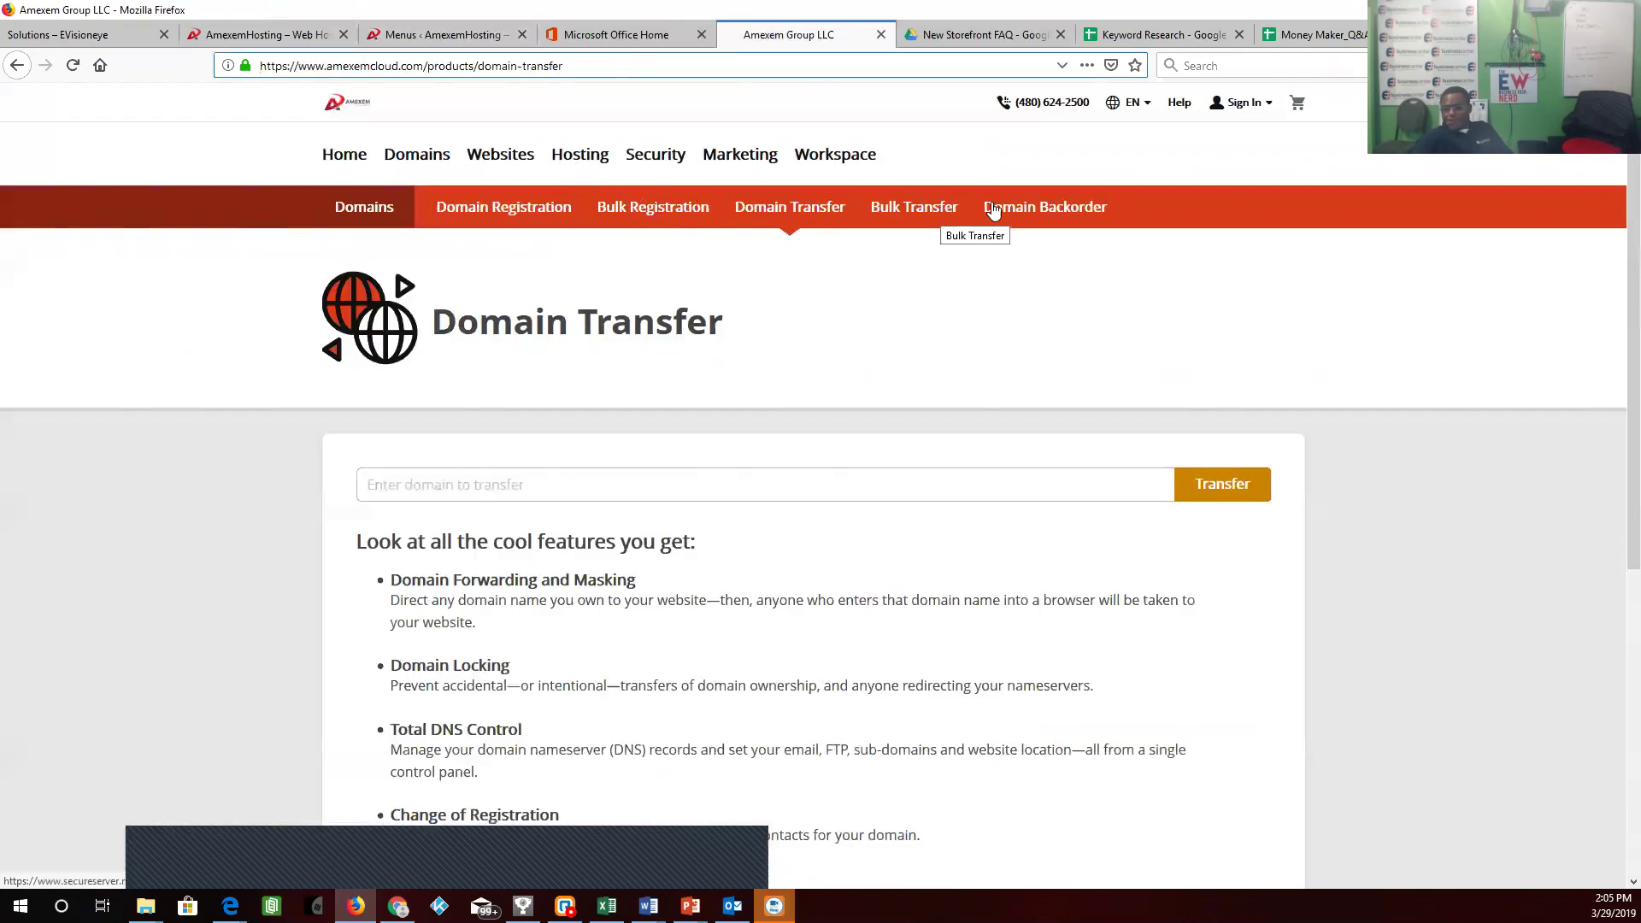
- Copy the Bulk Transfer page's address and switch back to the AmexemHosting tab
click(889, 217)
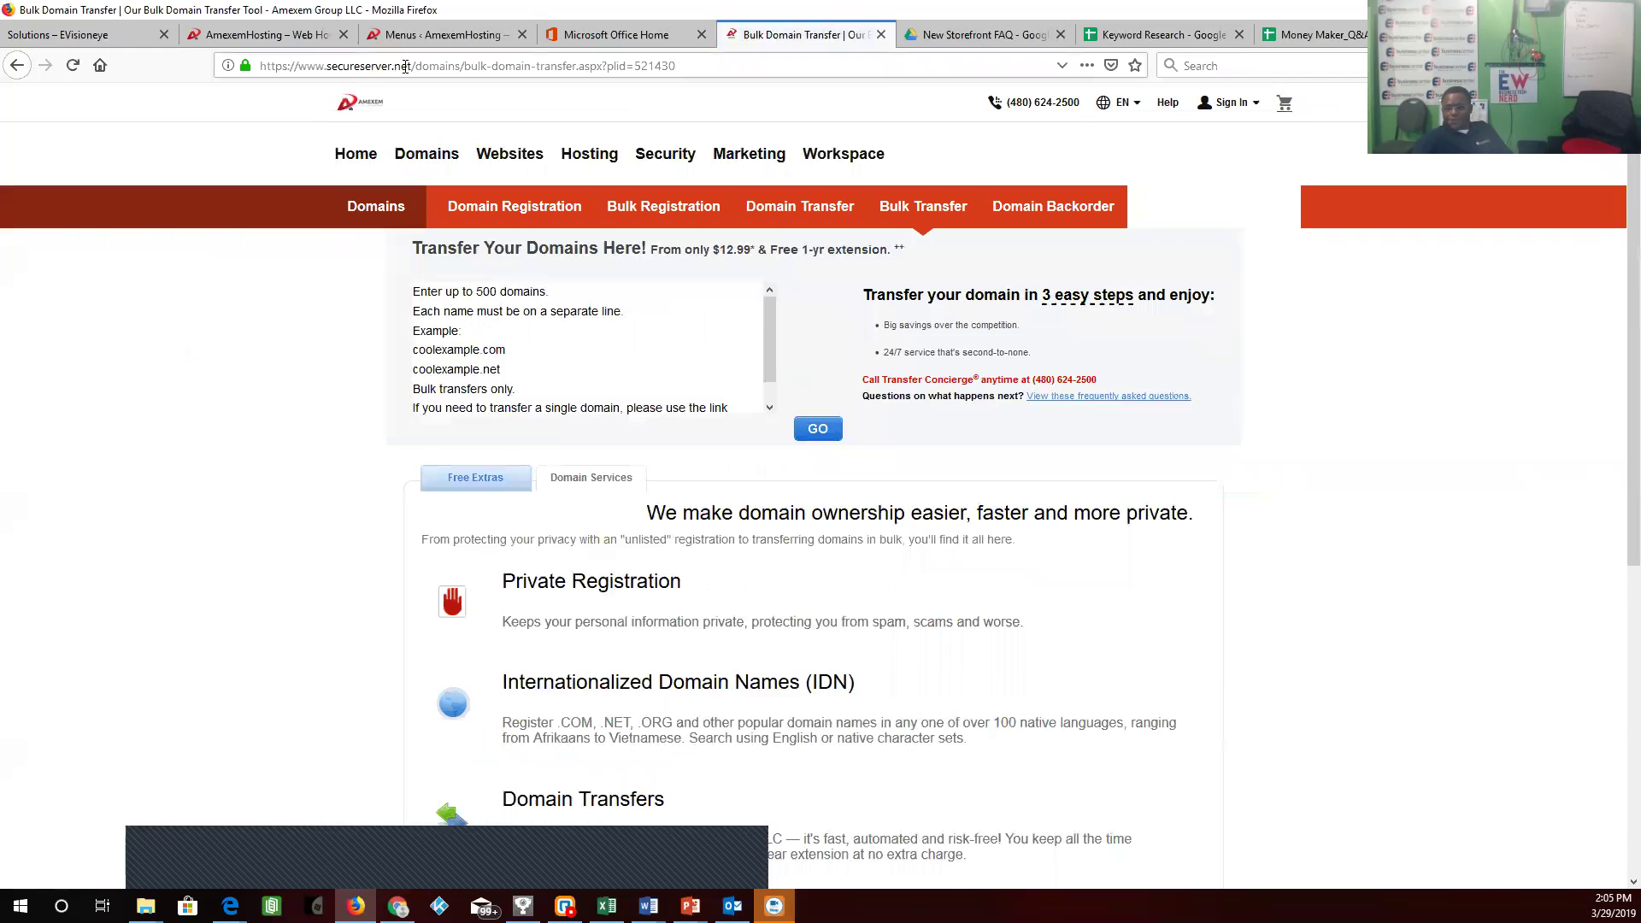
click(405, 66)
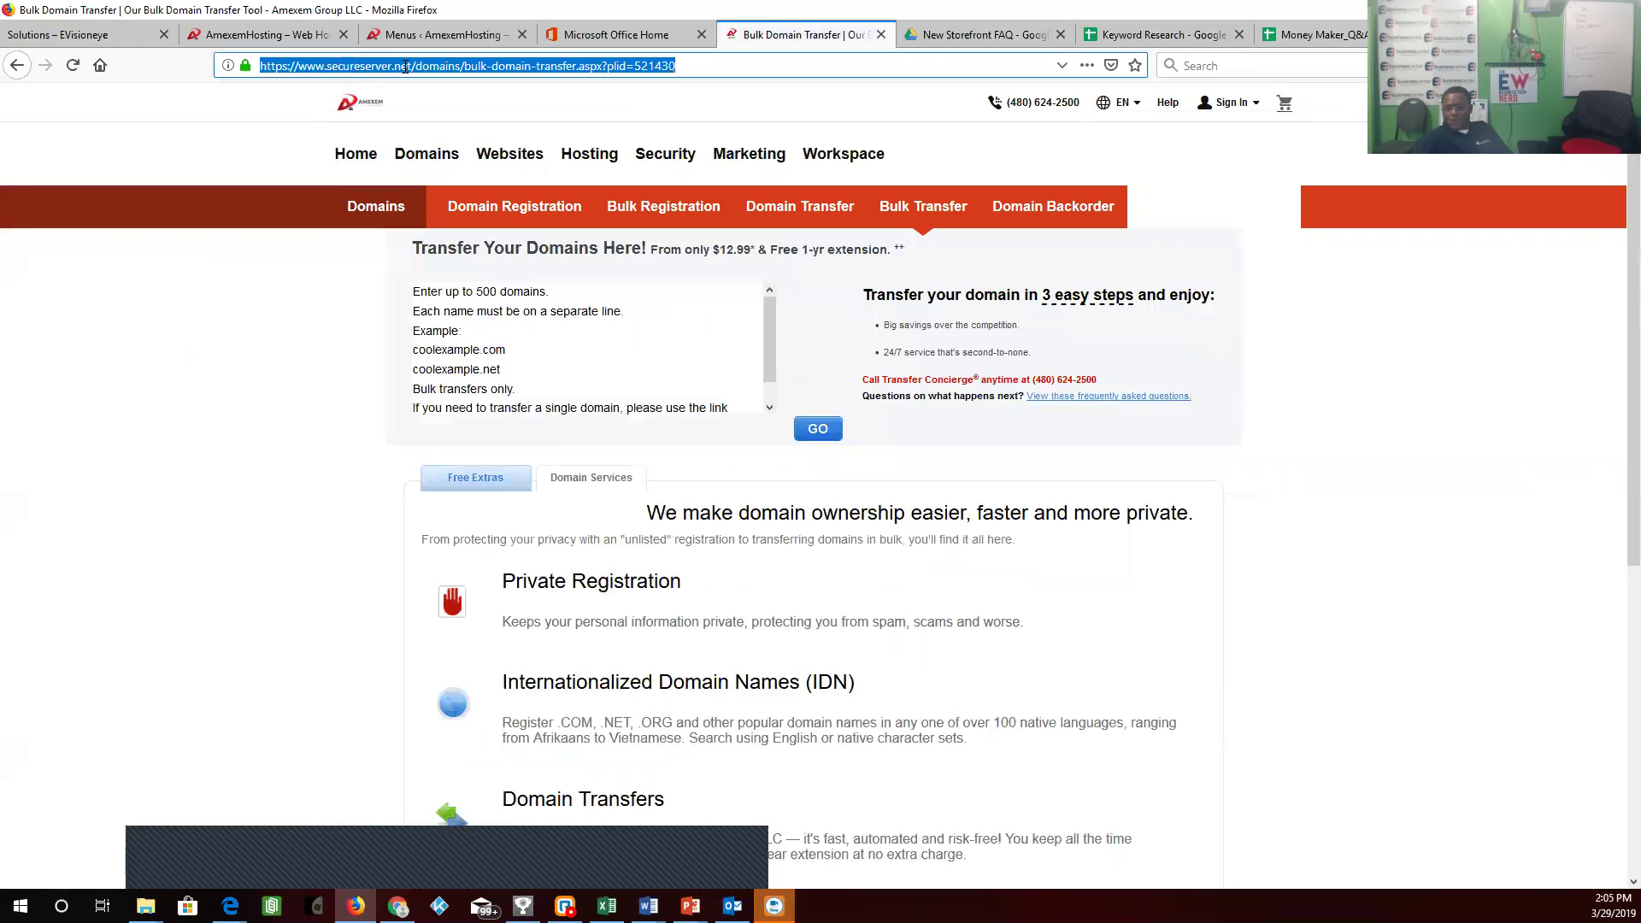
right_click(407, 68)
click(447, 124)
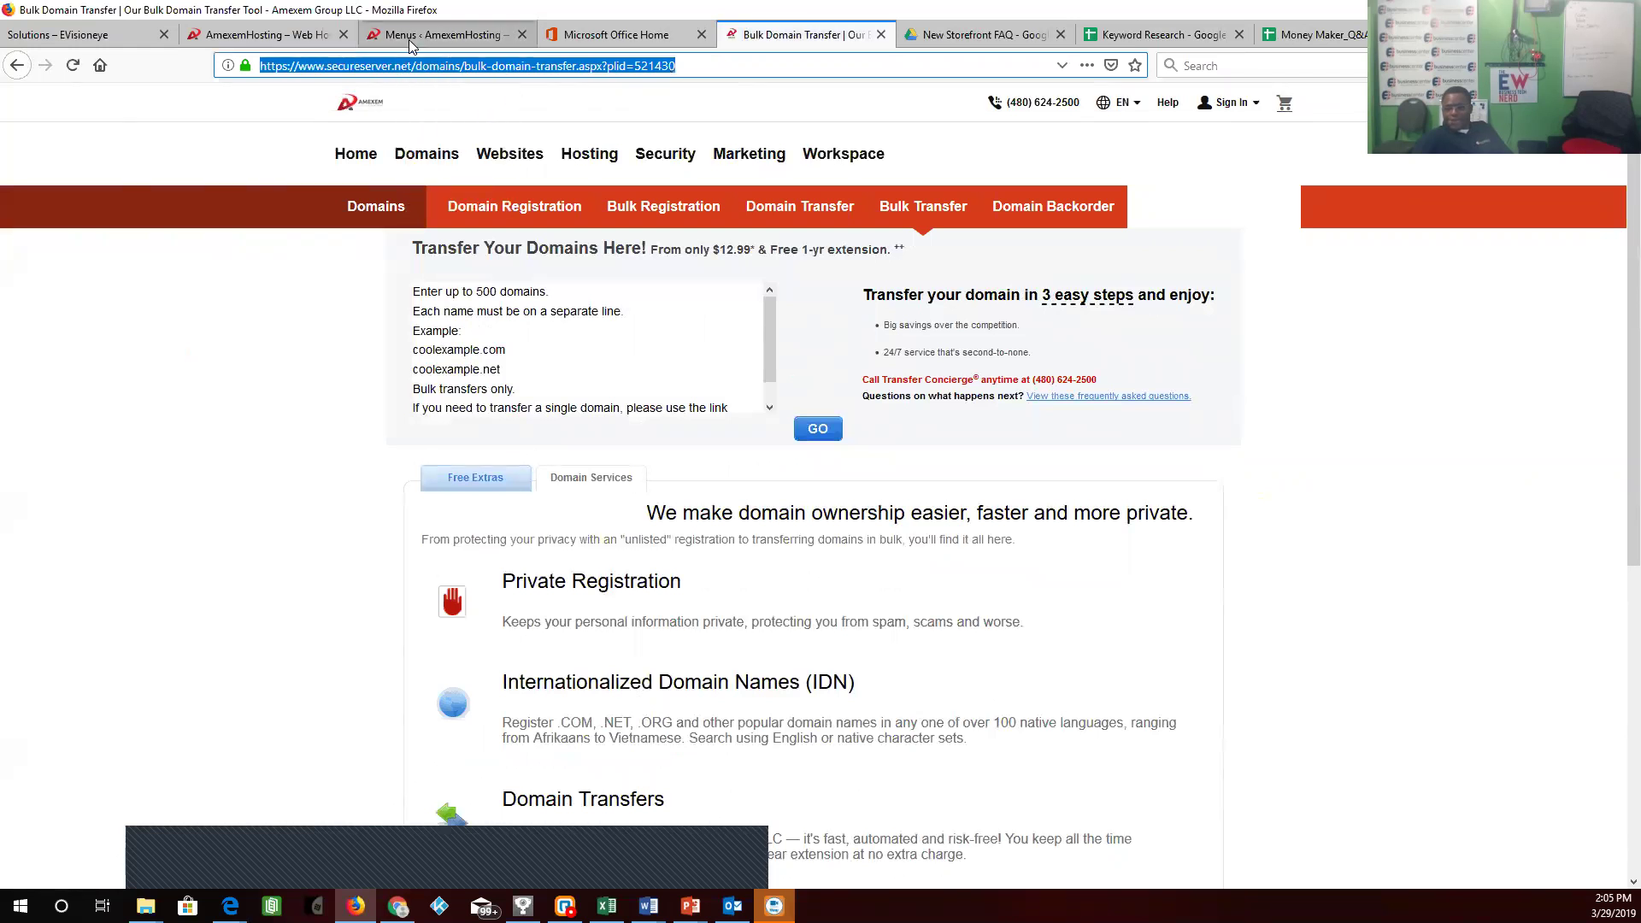
click(258, 39)
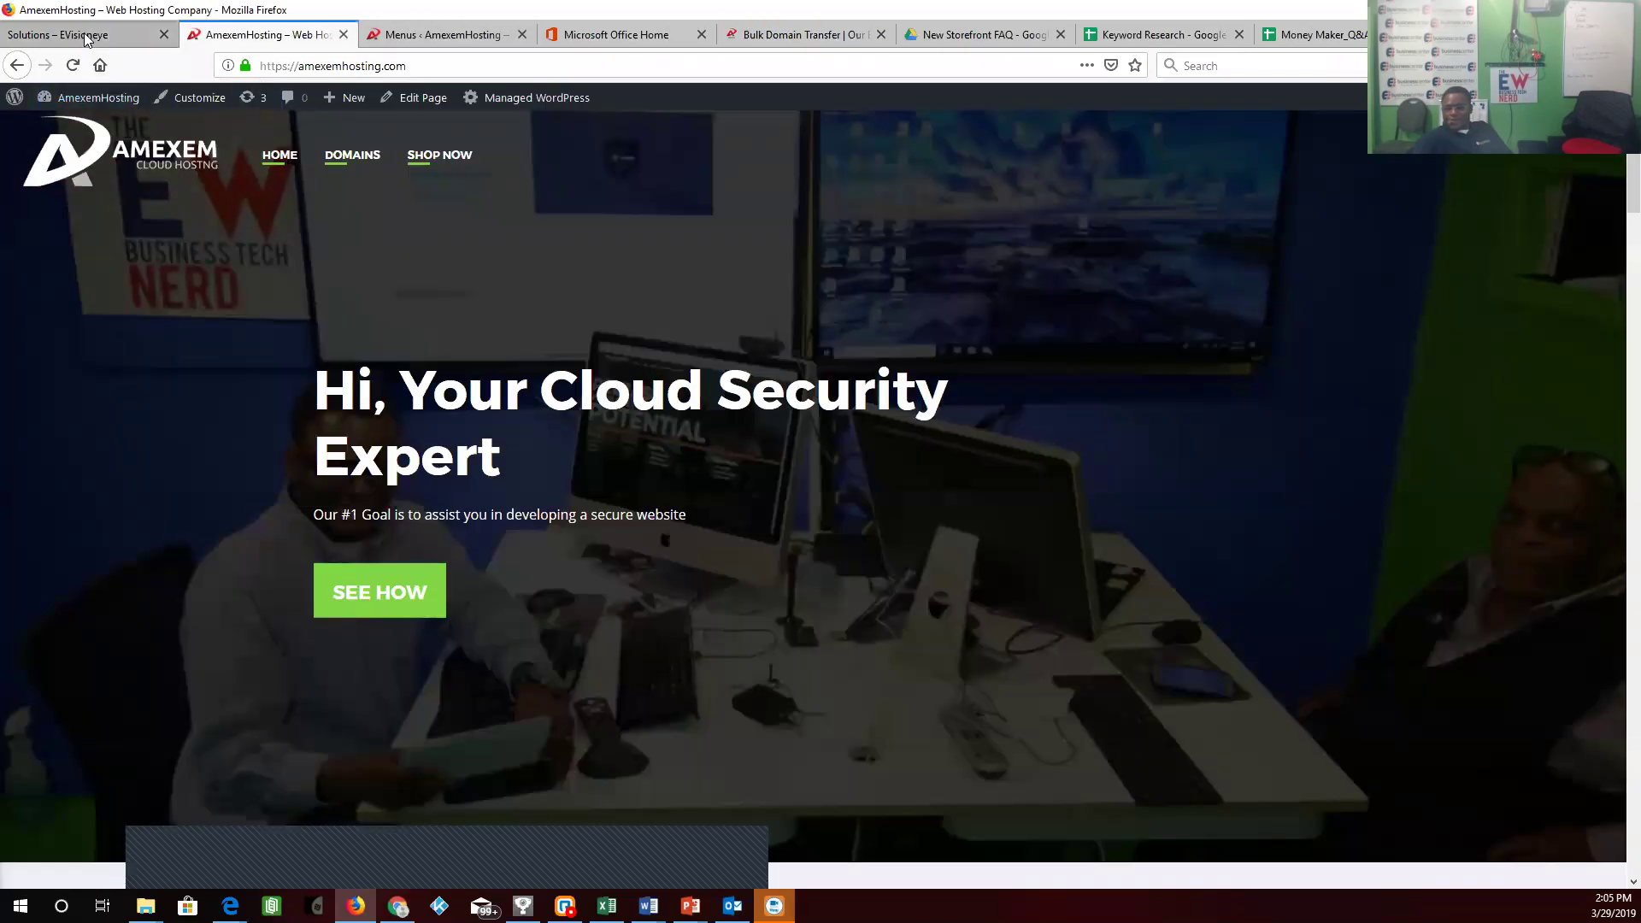
- Replace the custom link's placeholder URL with the pasted Bulk Transfer page address
click(410, 36)
scroll(351, 590, down, 2)
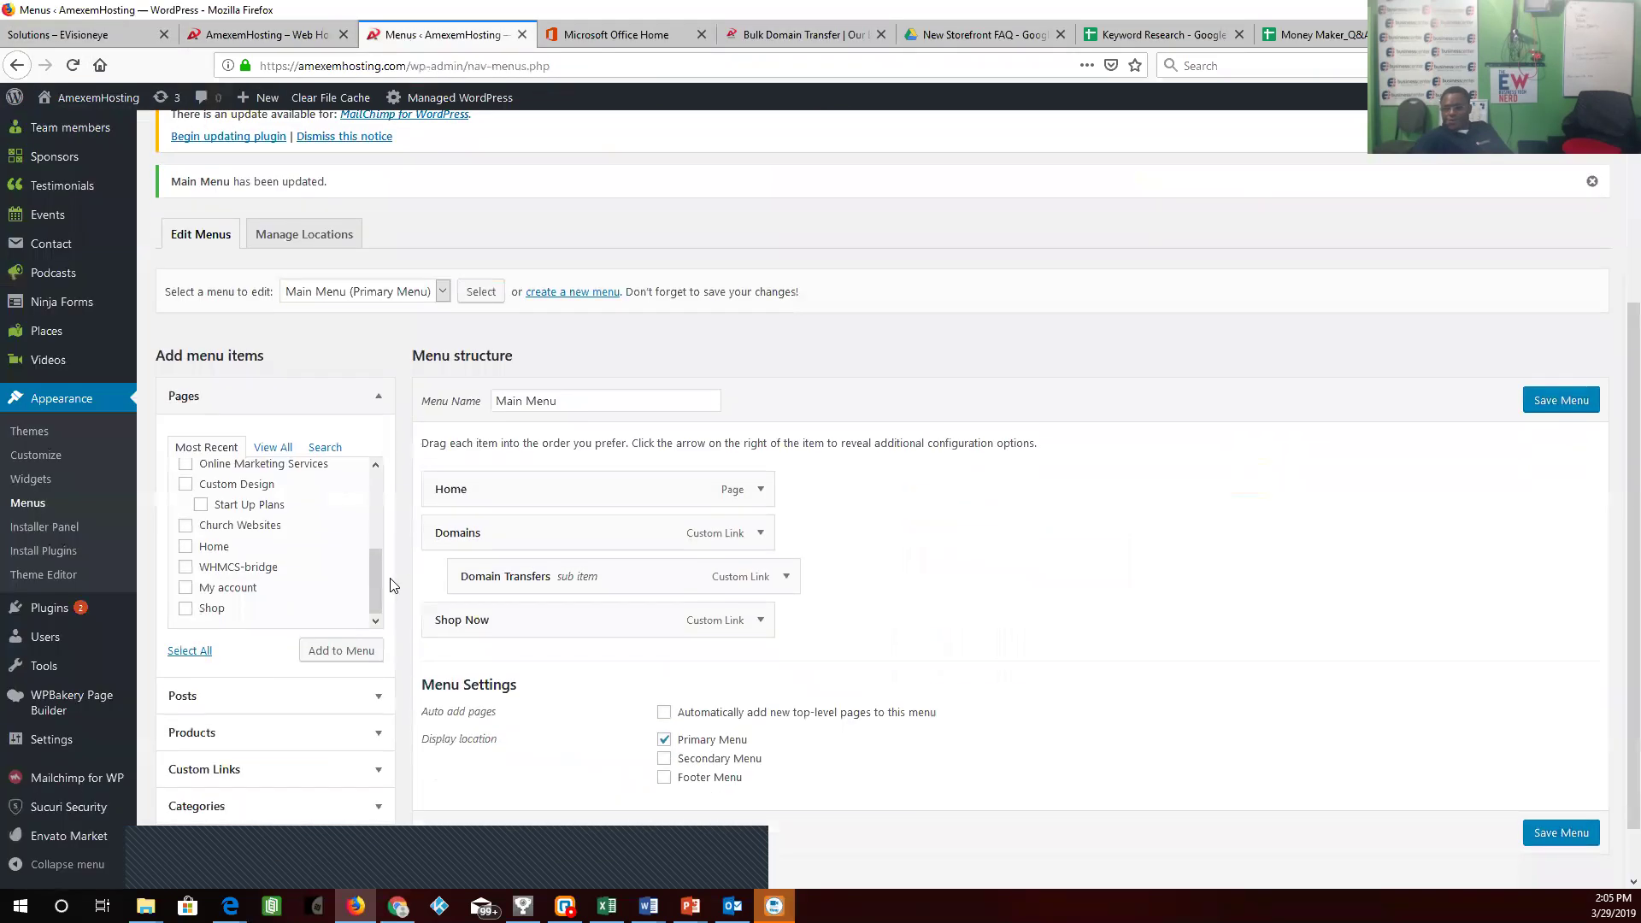
click(283, 703)
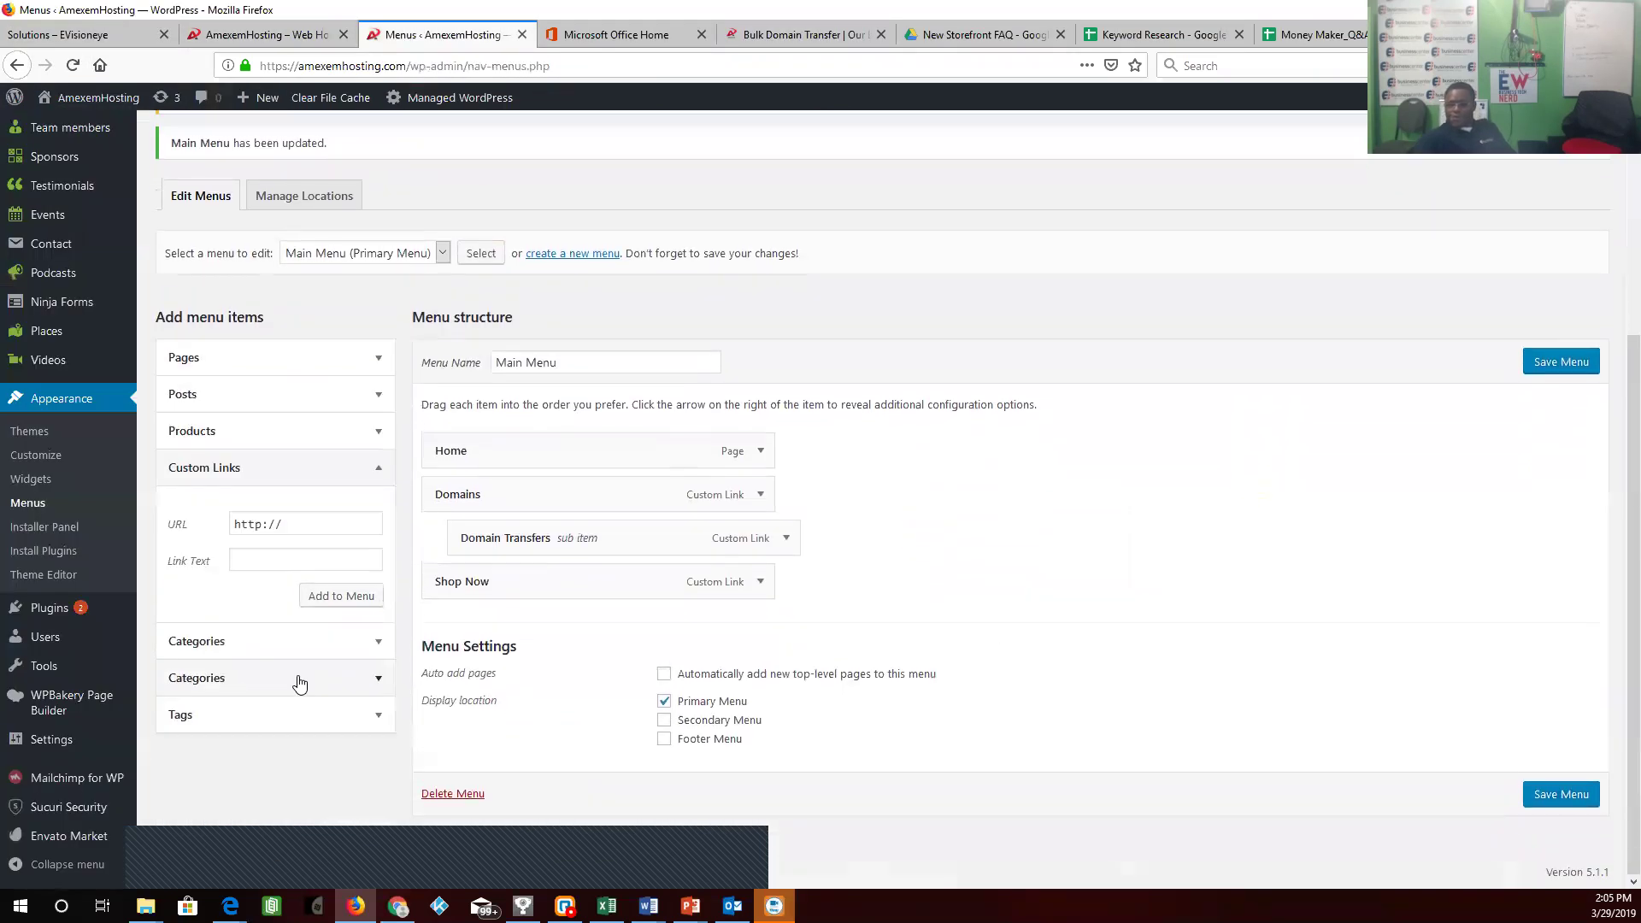
click(292, 524)
drag(292, 525, 236, 523)
right_click(239, 522)
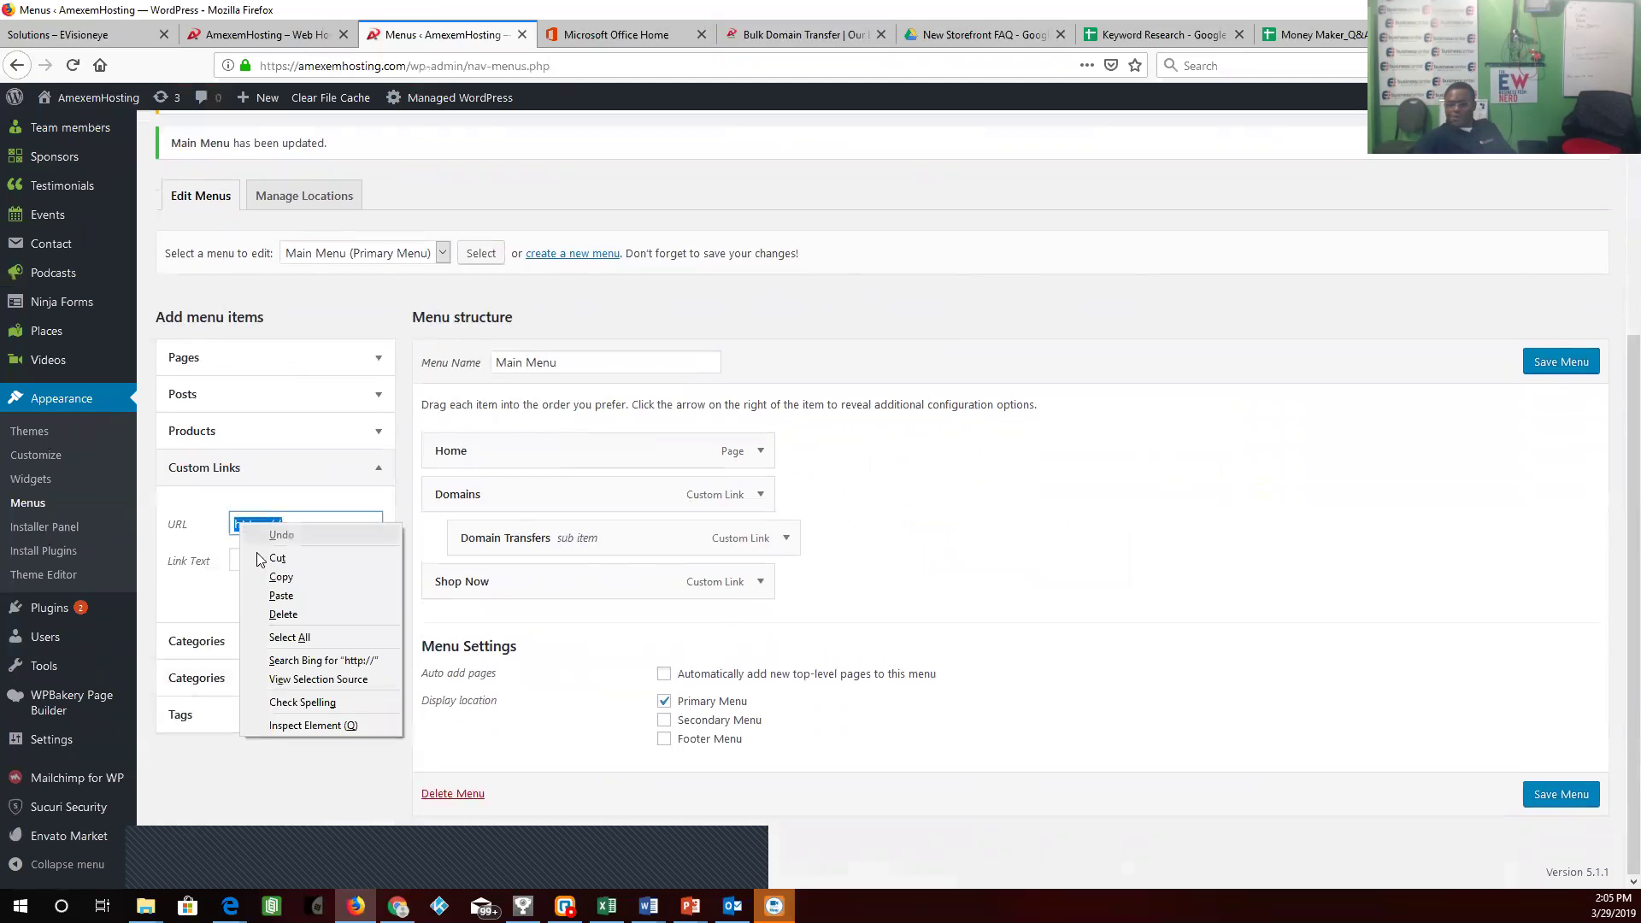
click(282, 616)
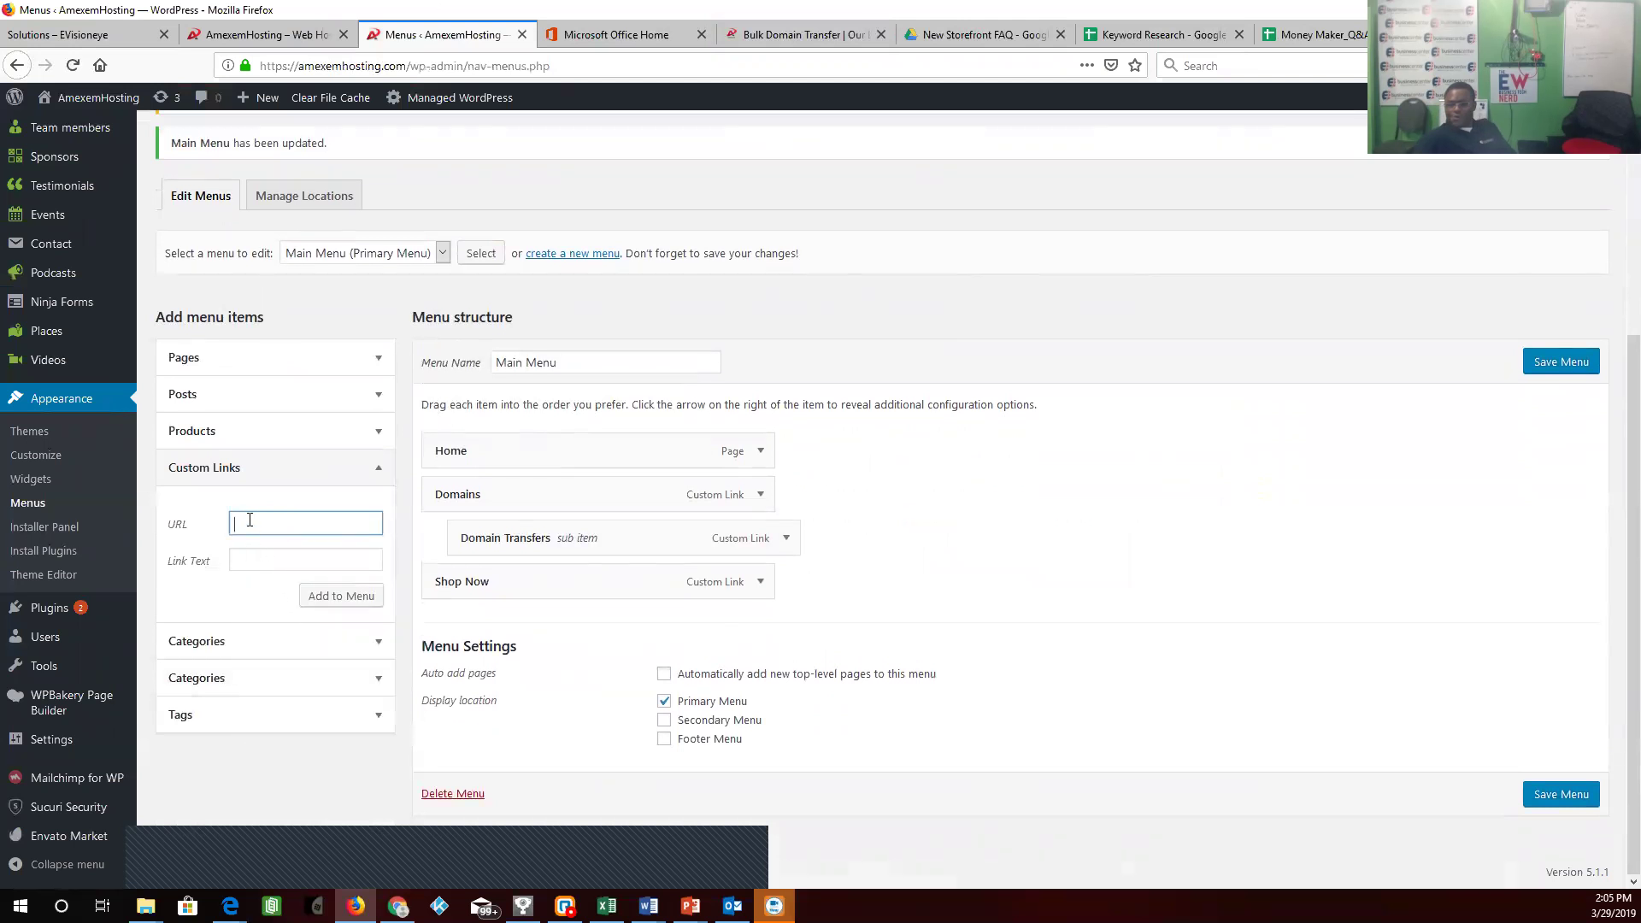
click(250, 521)
right_click(250, 521)
click(284, 594)
- Label the link 'Domain Bulk Transfer', add it, nest it under Domains, and save
click(265, 558)
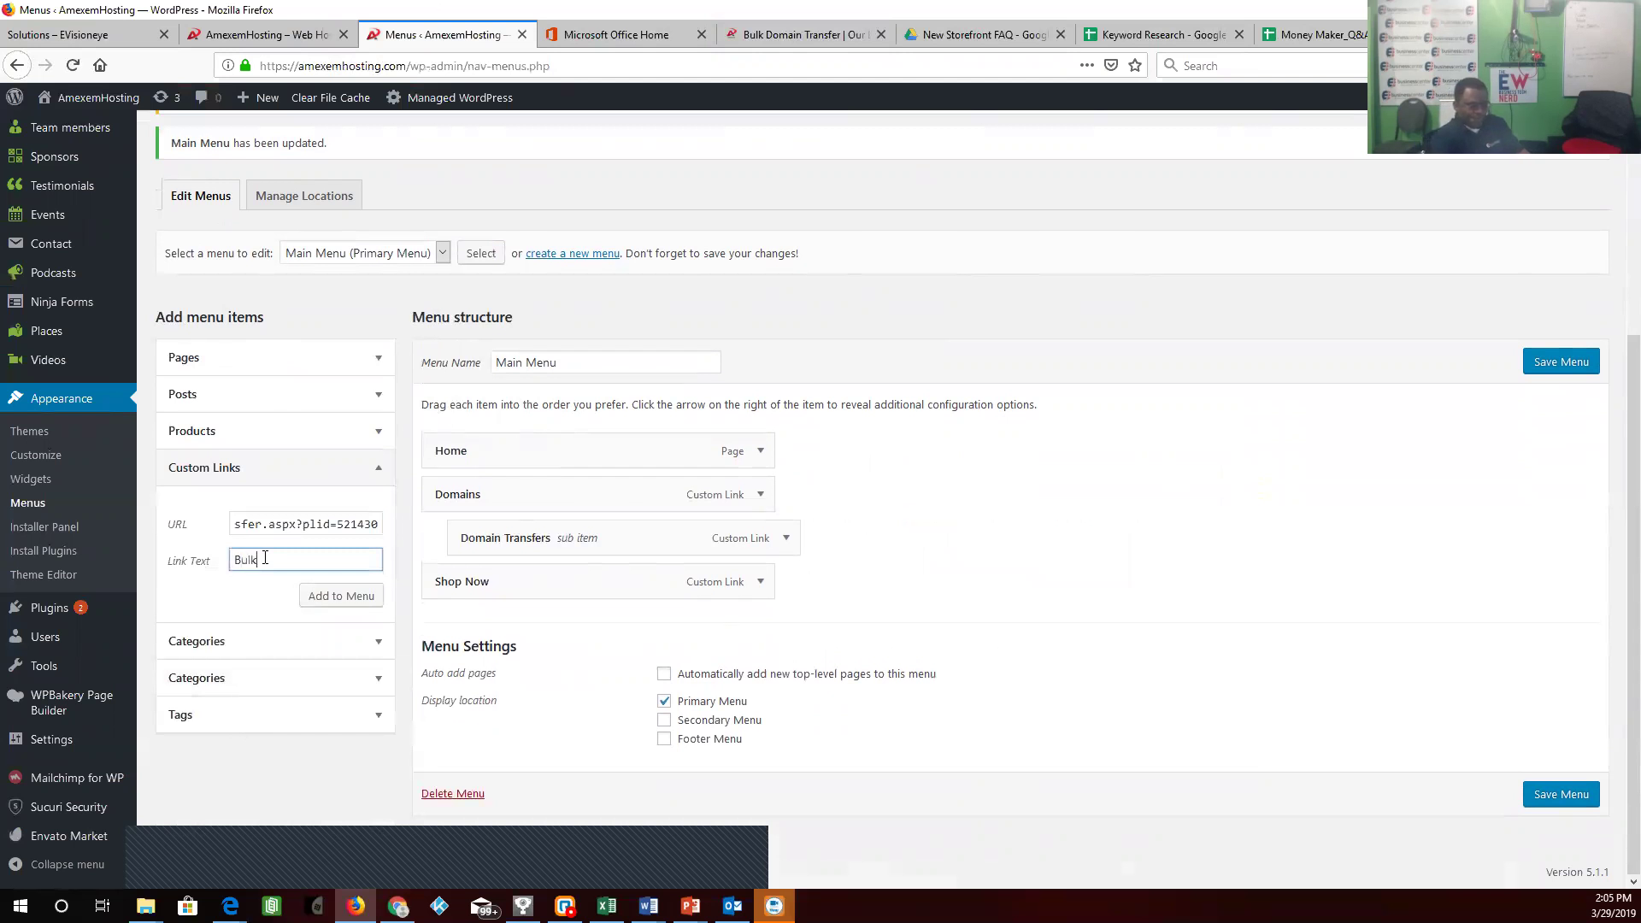
text(Bulk Transfer)
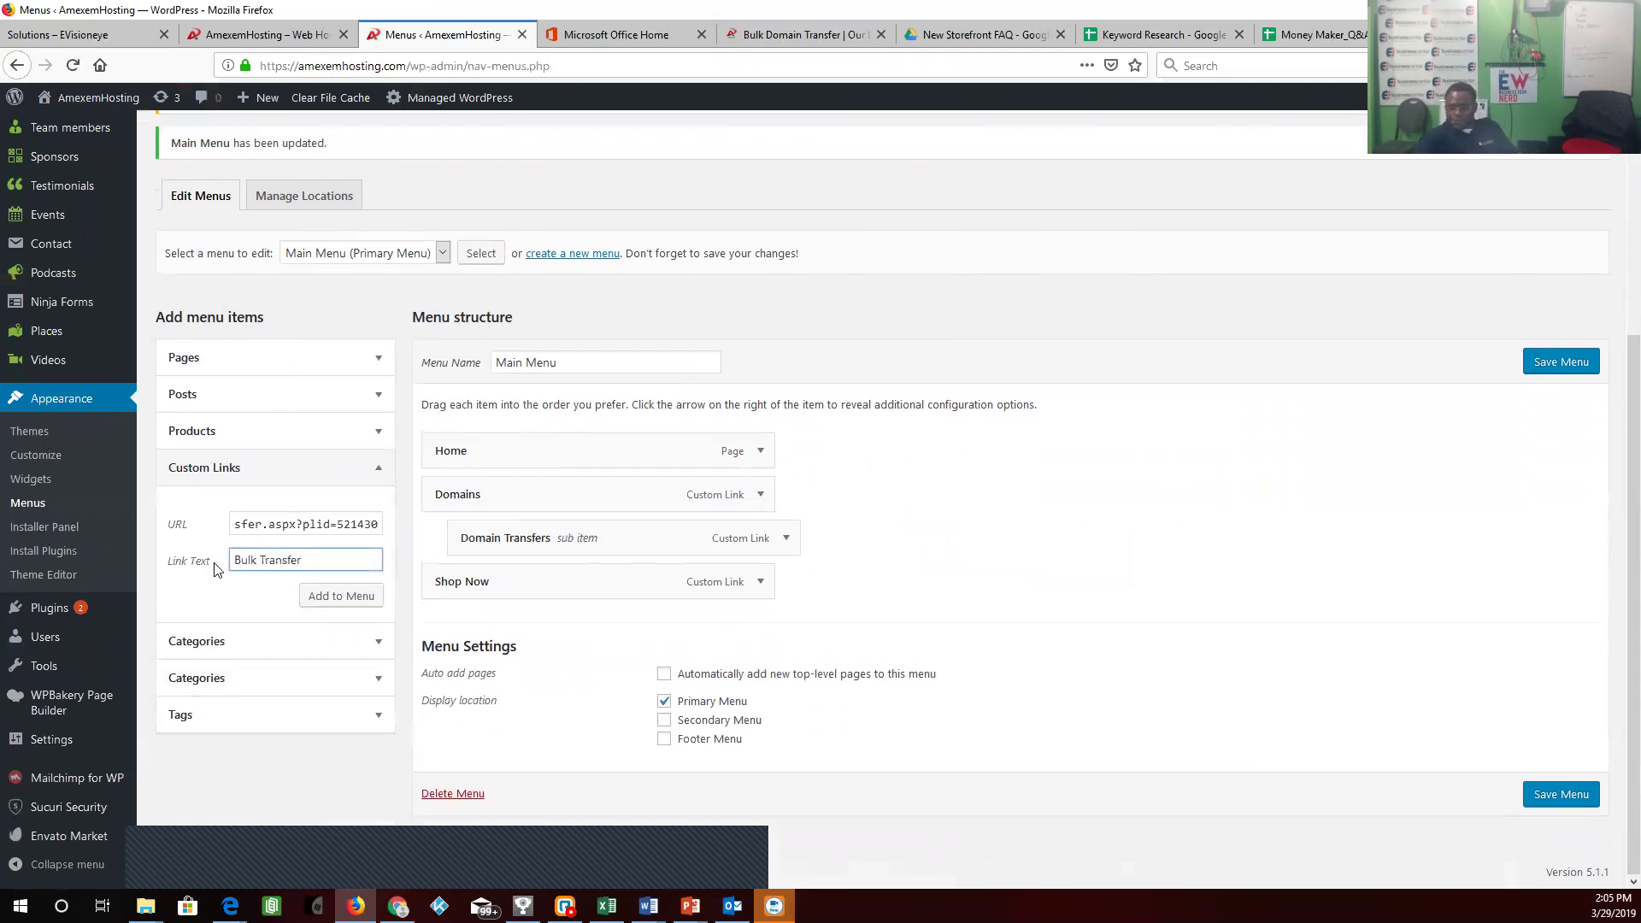
click(235, 560)
text(D)
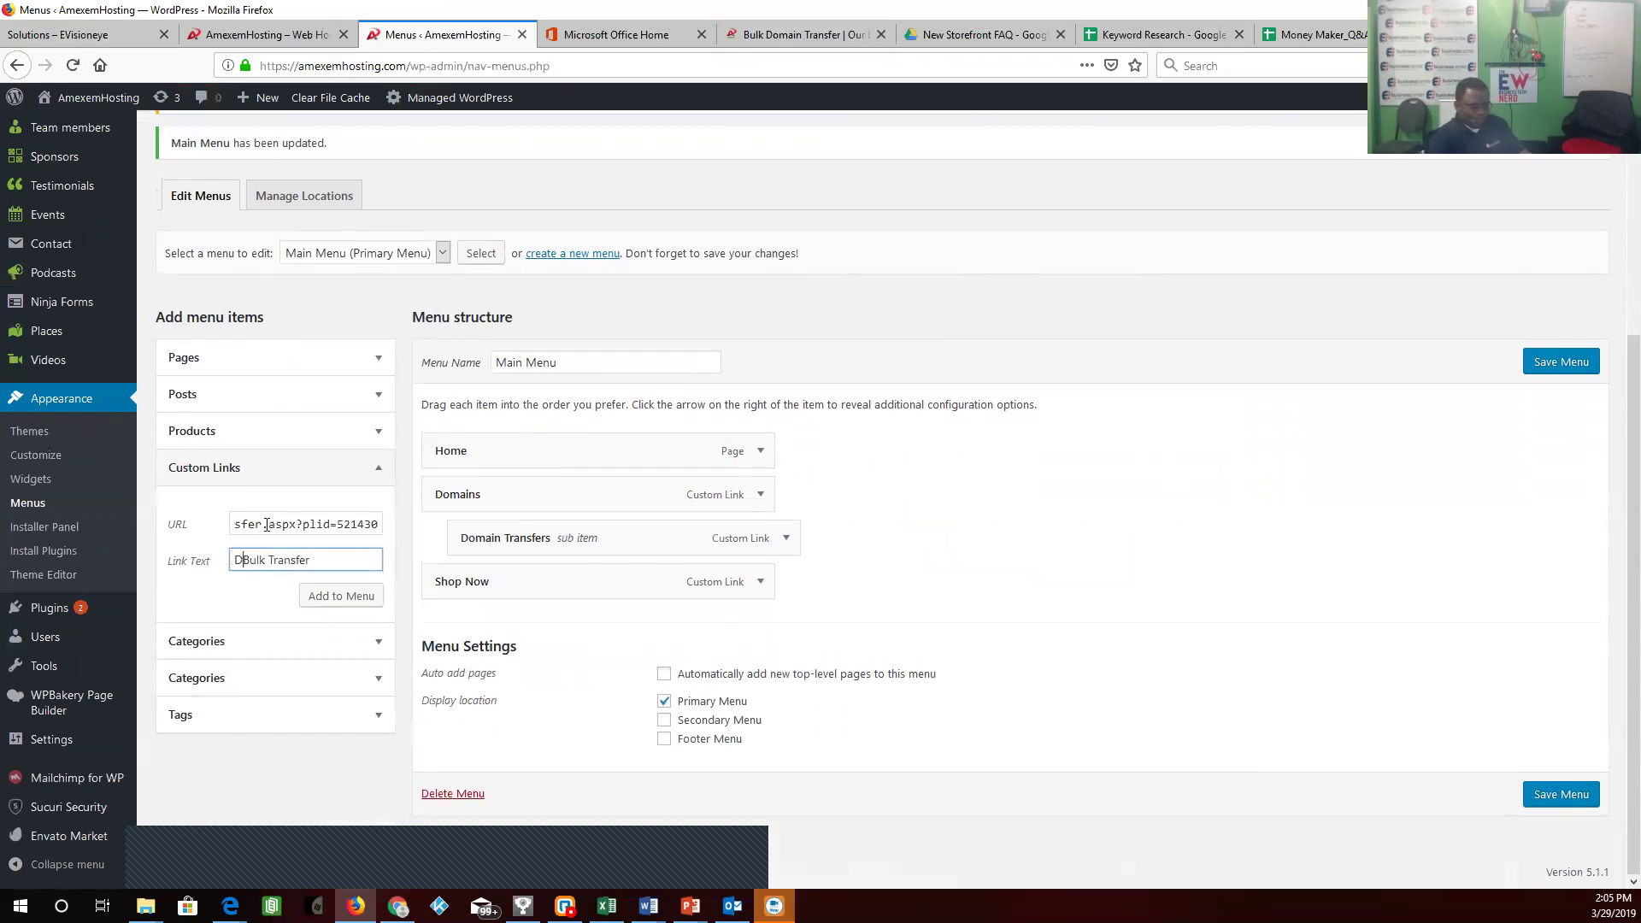
text(omain)
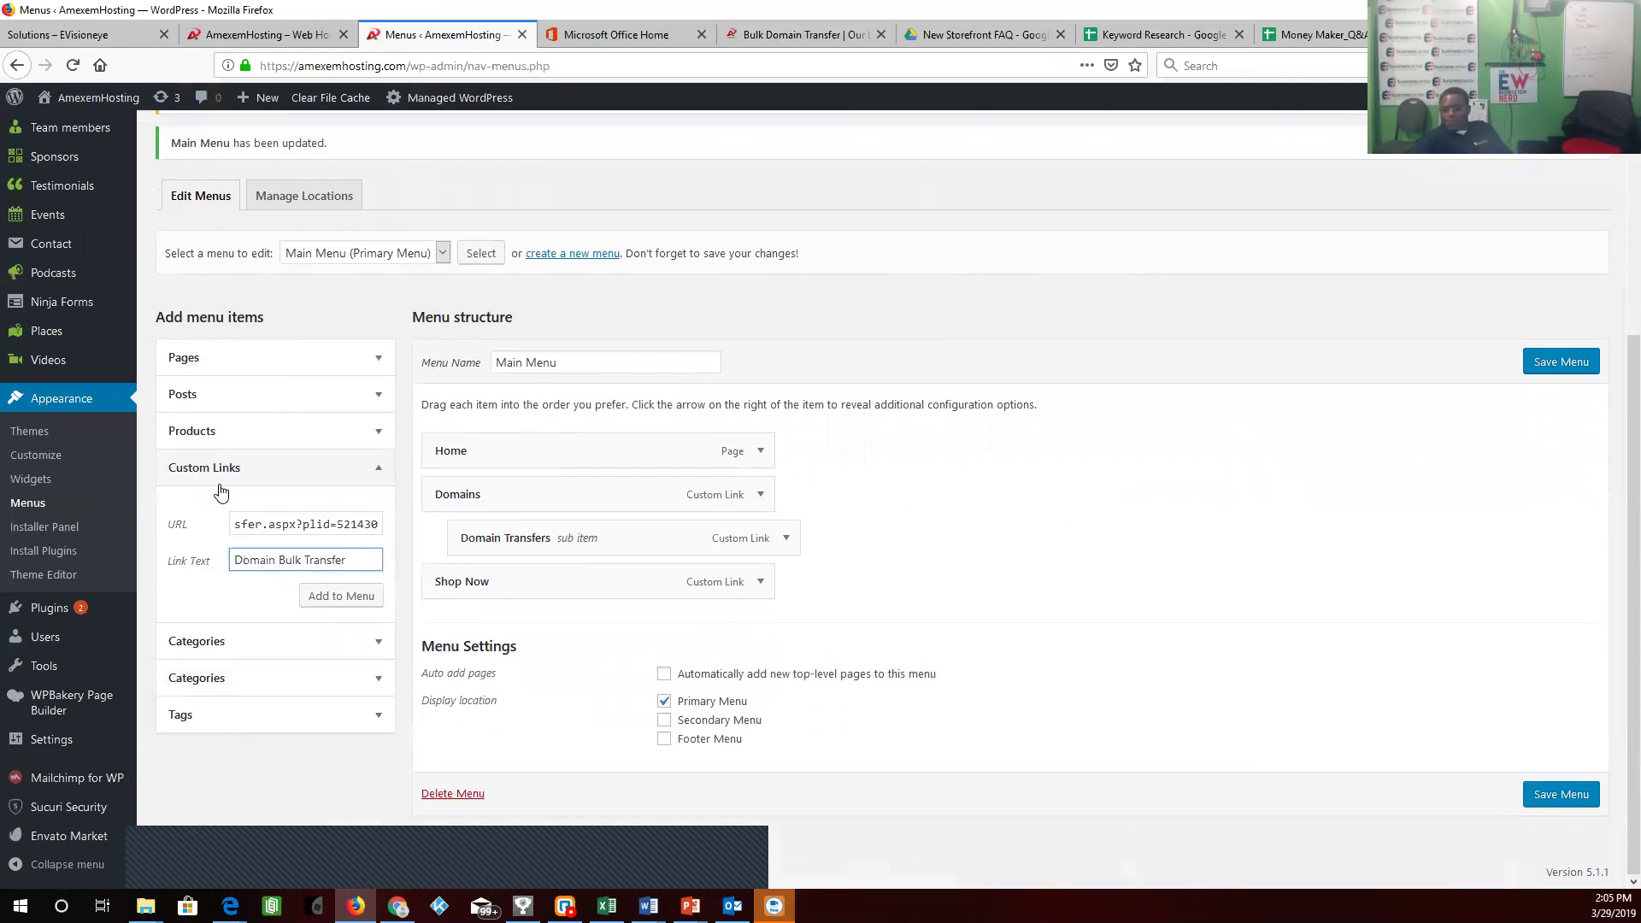
click(343, 598)
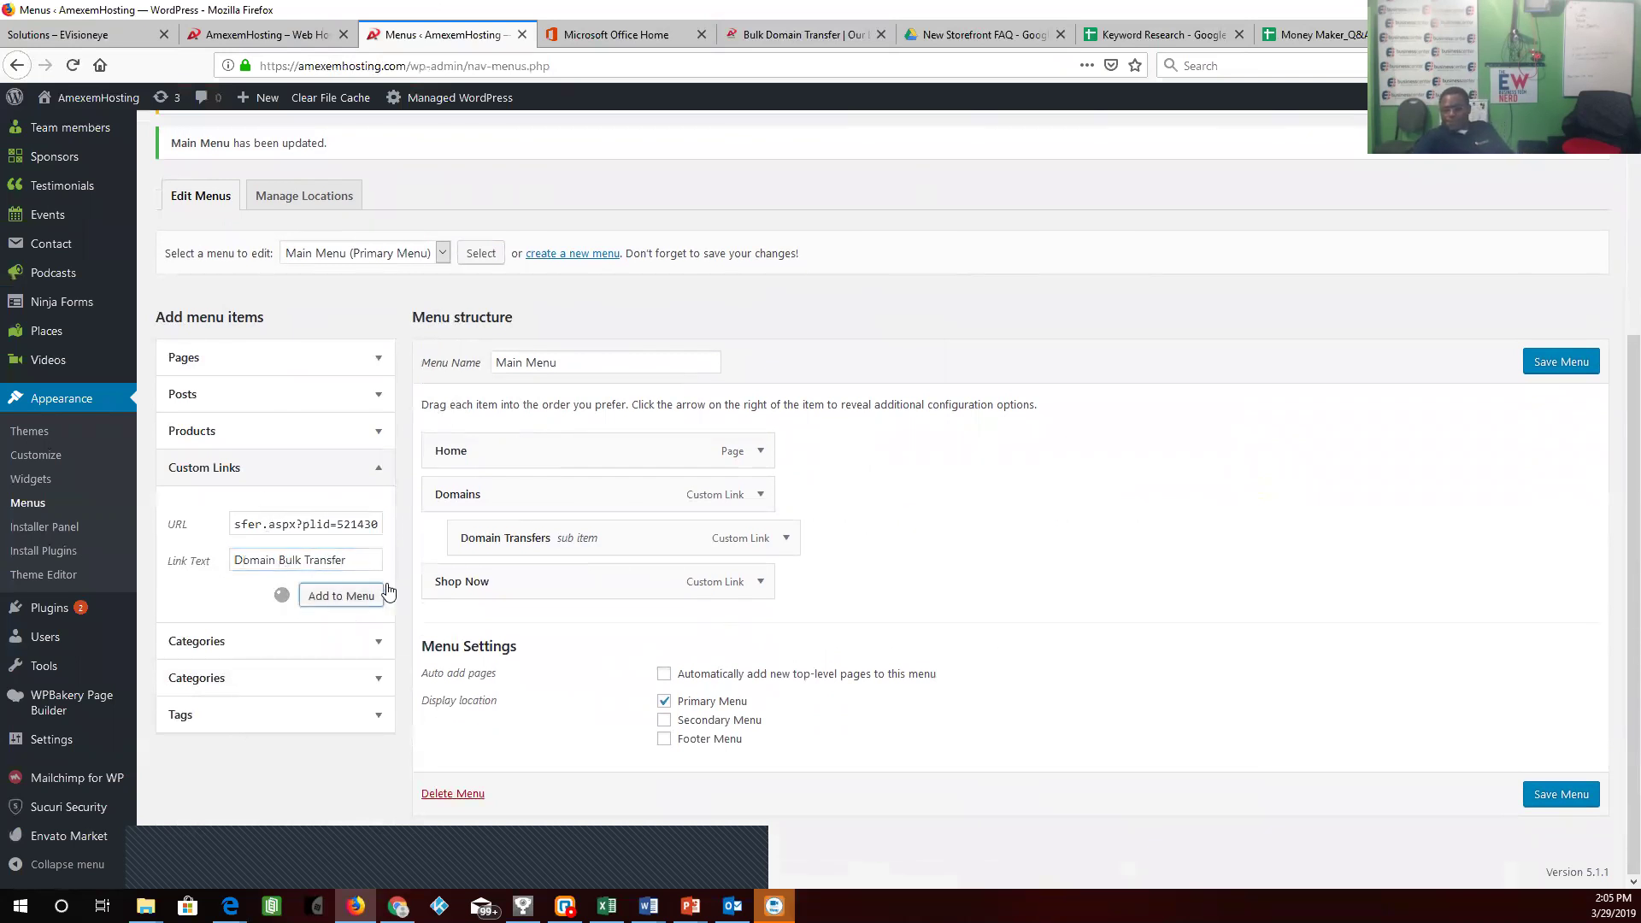
drag(551, 623, 582, 579)
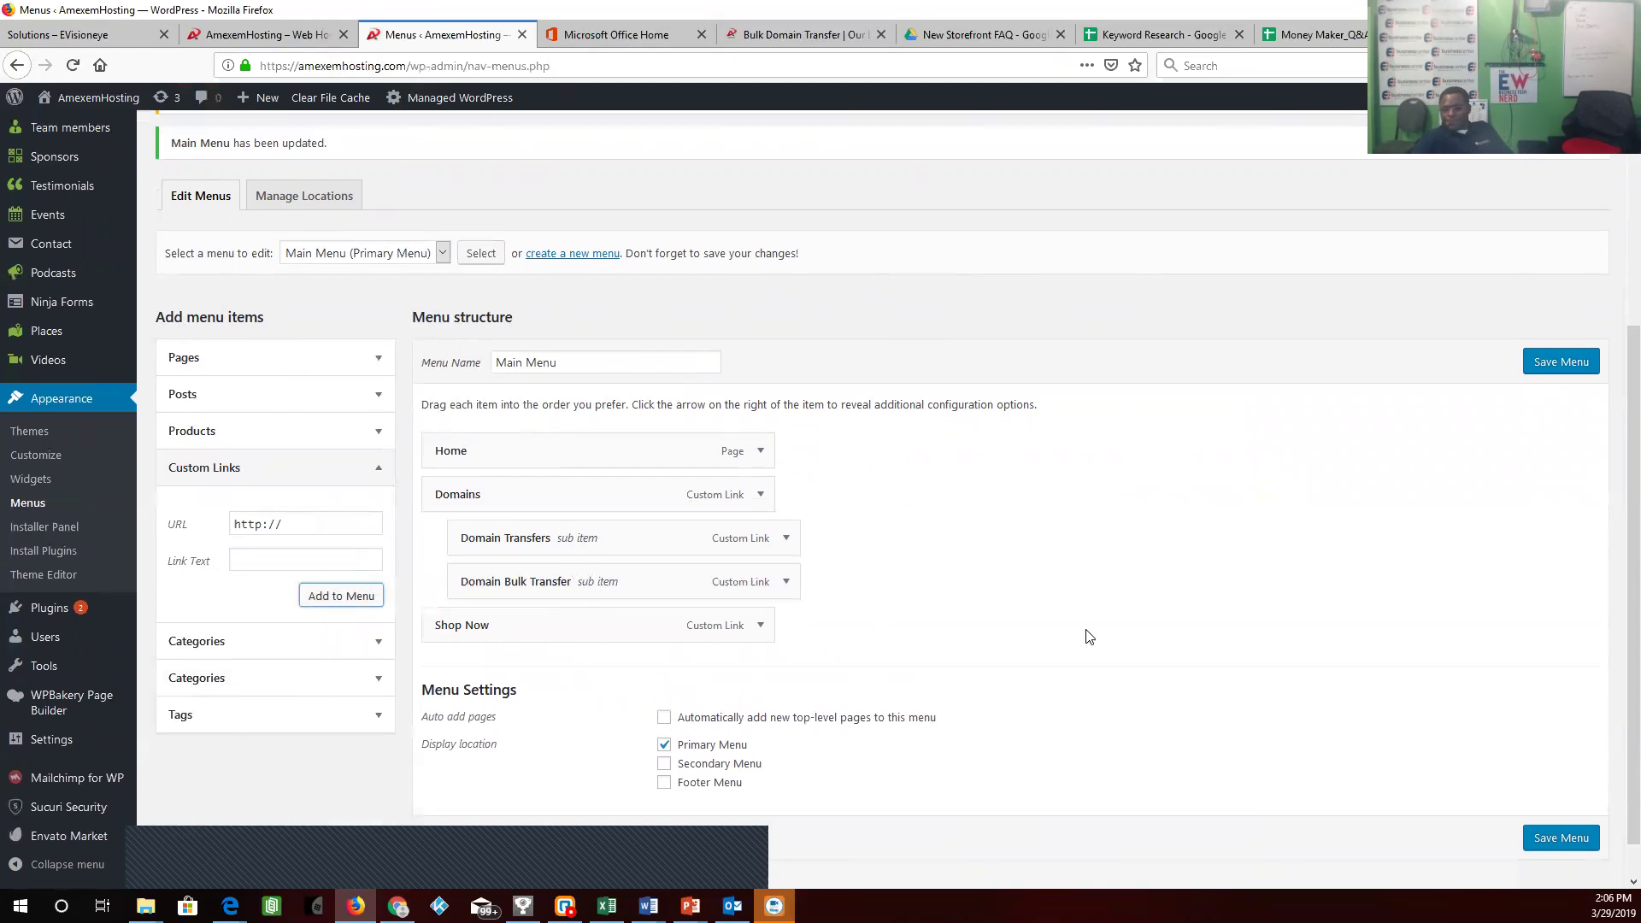
click(1549, 834)
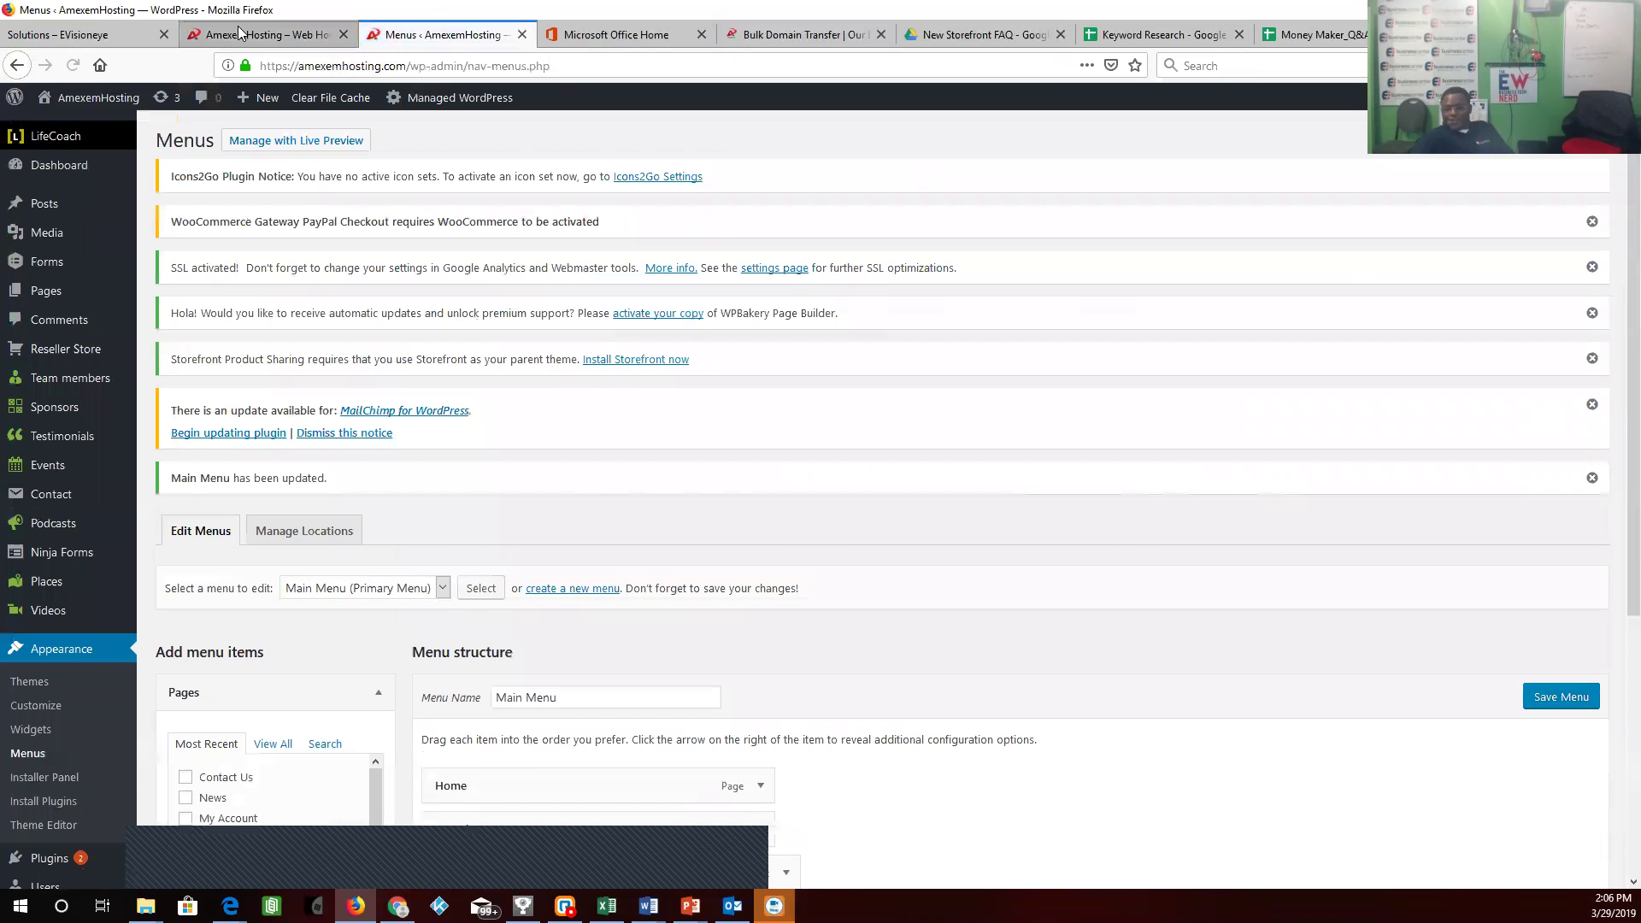
- Check DOMAINS lists Domain Transfers and Domain Bulk Transfer, then open the Bulk Domain Transfer tab
click(261, 36)
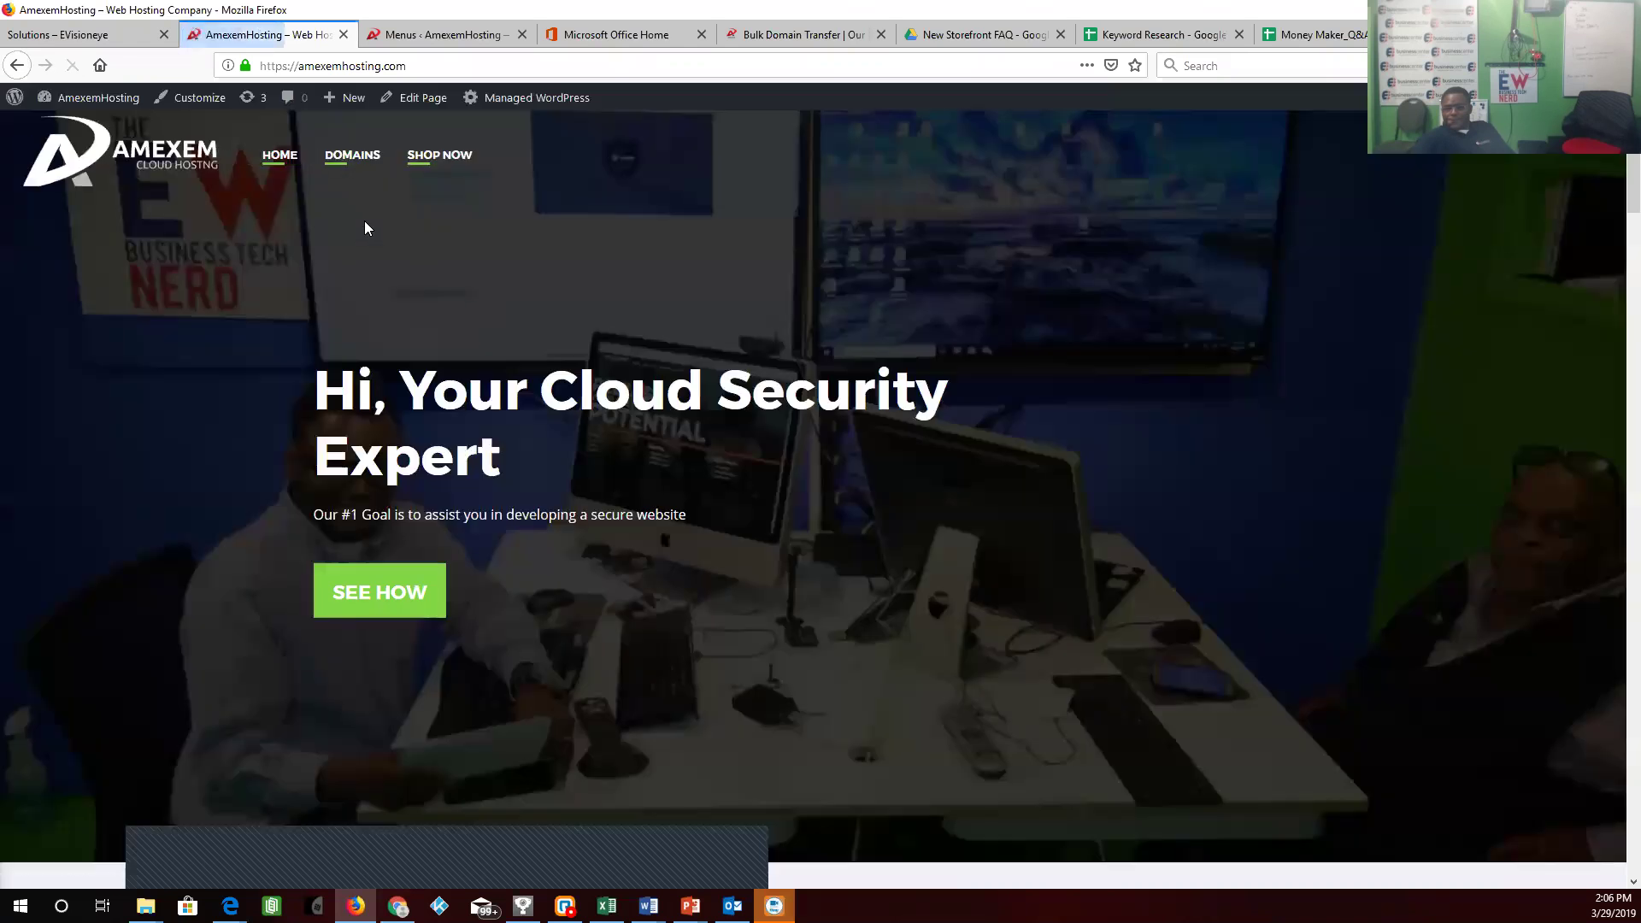
mouse_move(346, 156)
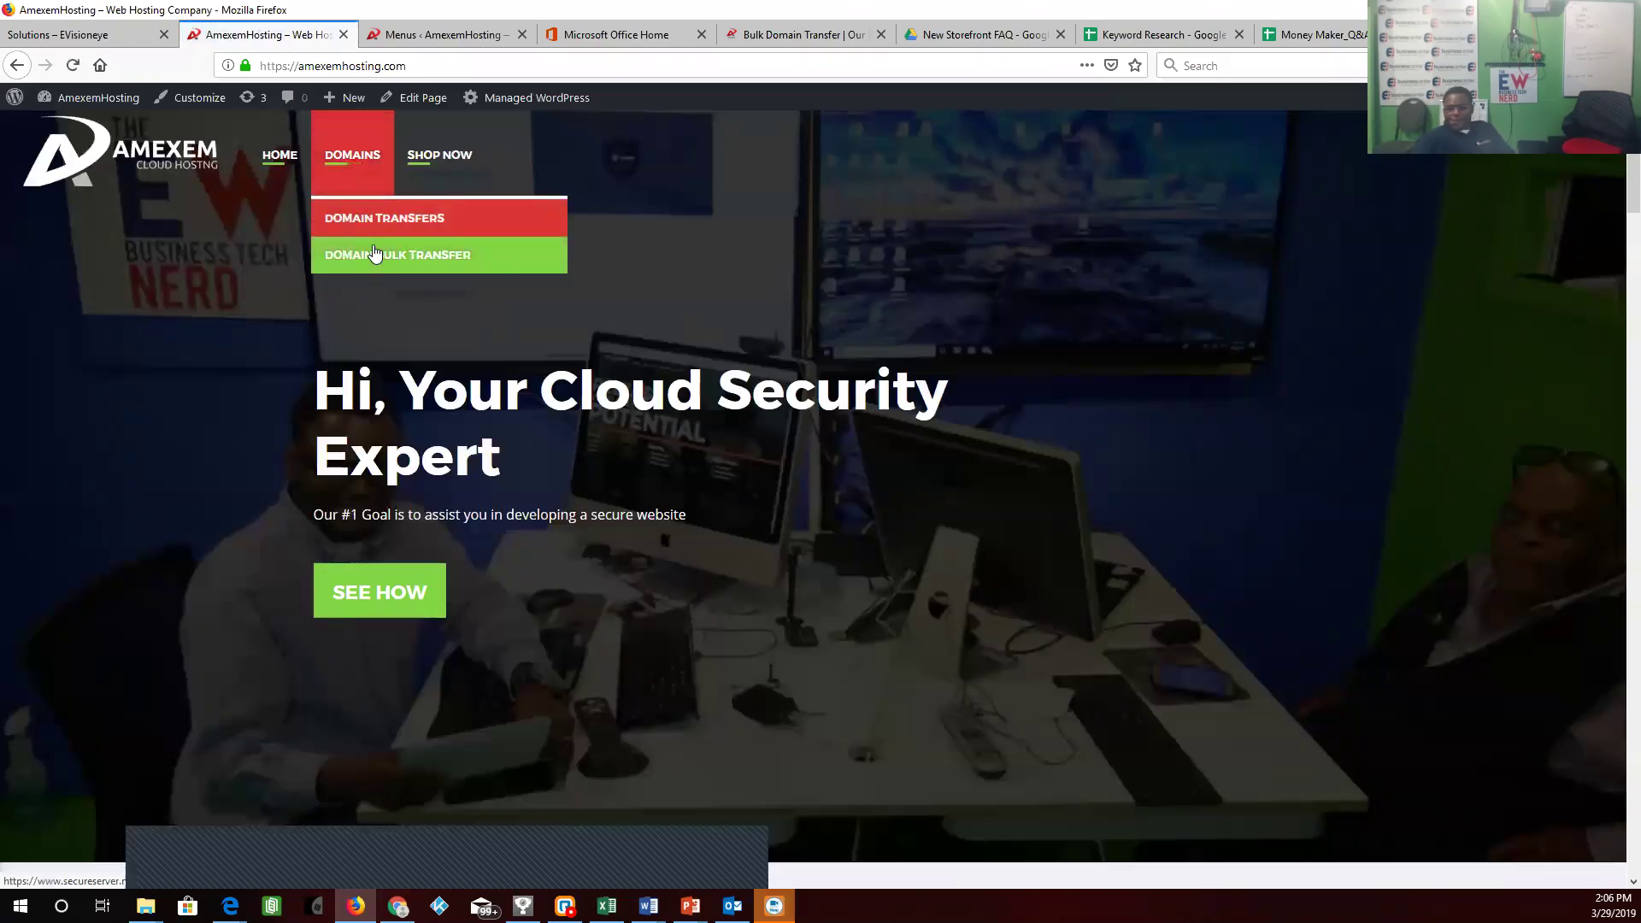
click(783, 34)
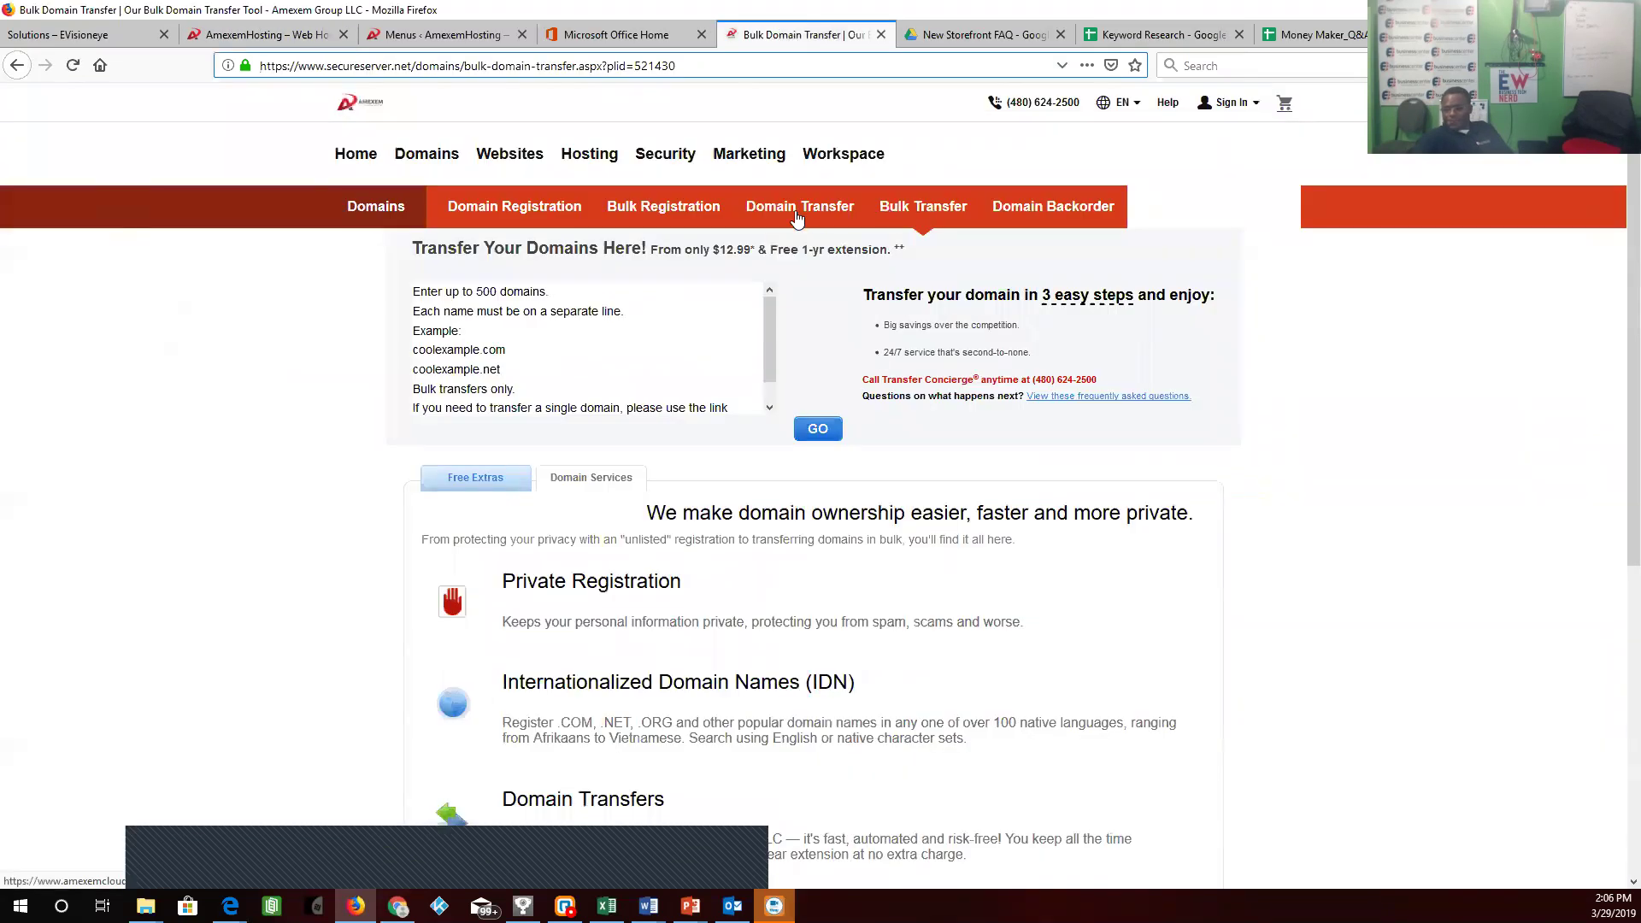
- Copy the storefront's Bulk Registration page URL, then return to the AmexemHosting homepage
click(635, 219)
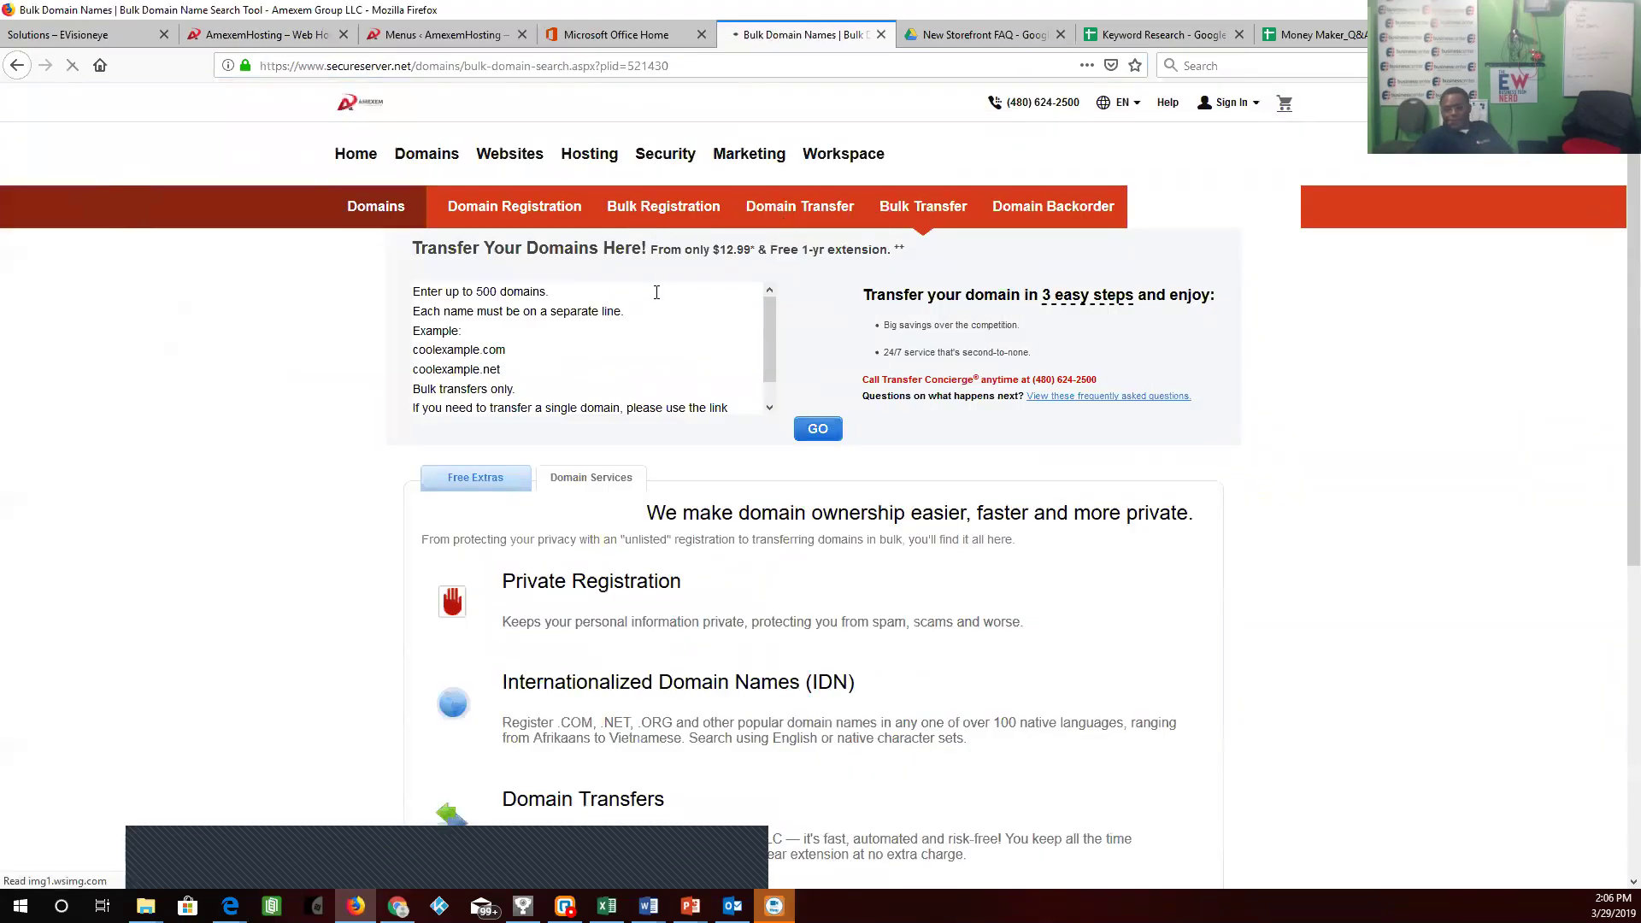
click(381, 66)
right_click(387, 68)
click(416, 120)
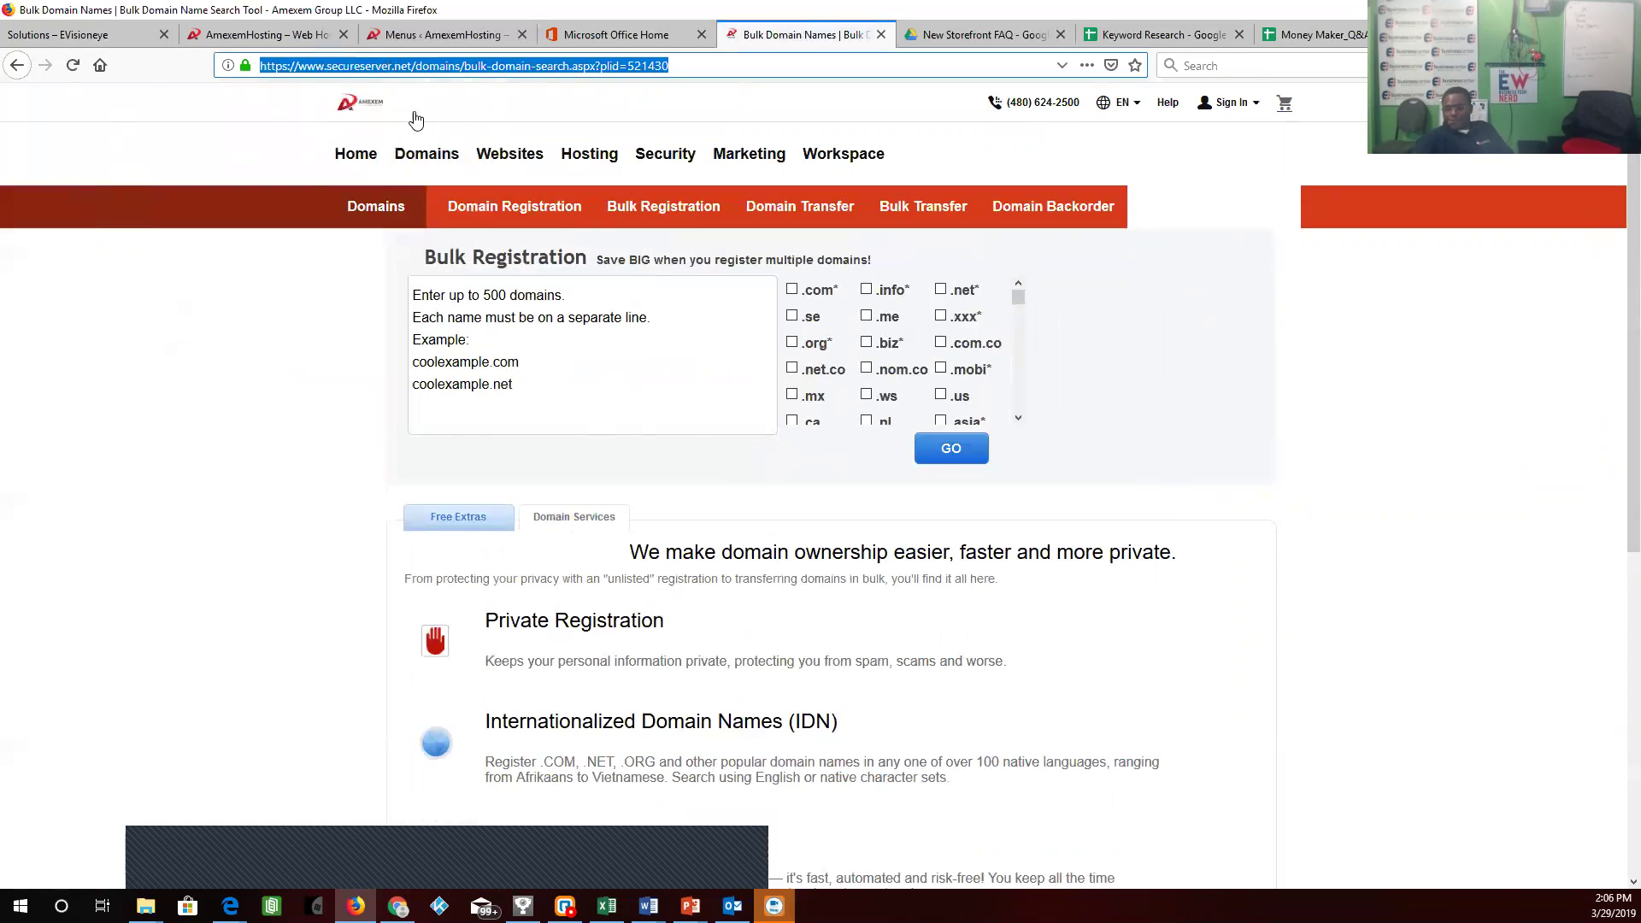
click(264, 36)
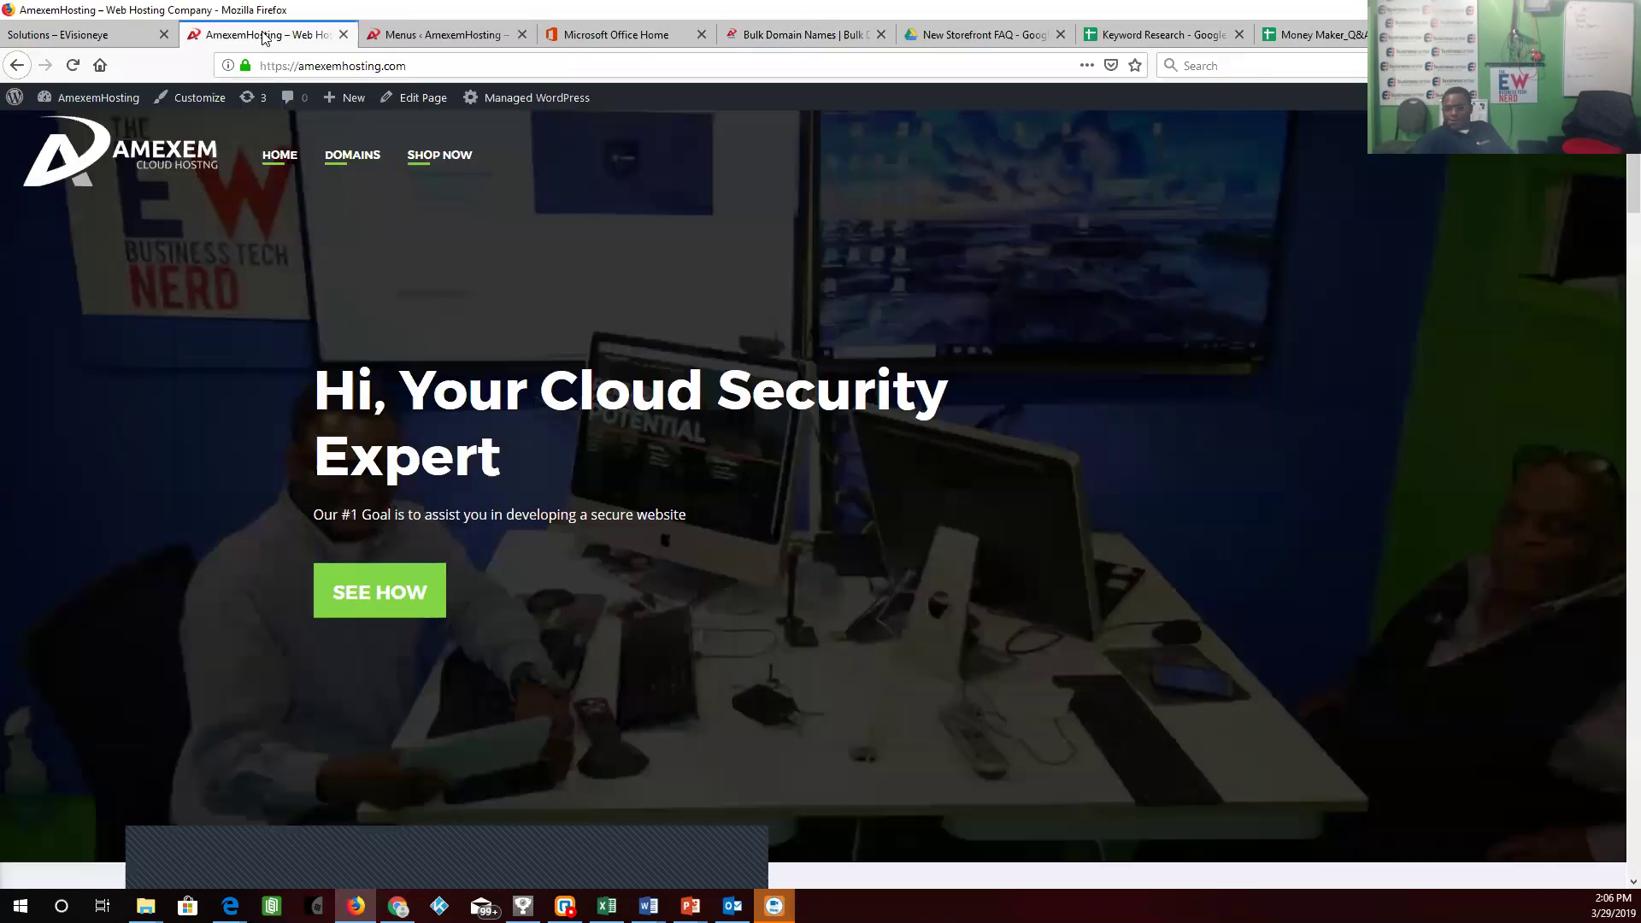
- Fill a custom link with the pasted Bulk Registration URL and text 'Bulk Domain Registration'
click(430, 38)
scroll(938, 617, down, 3)
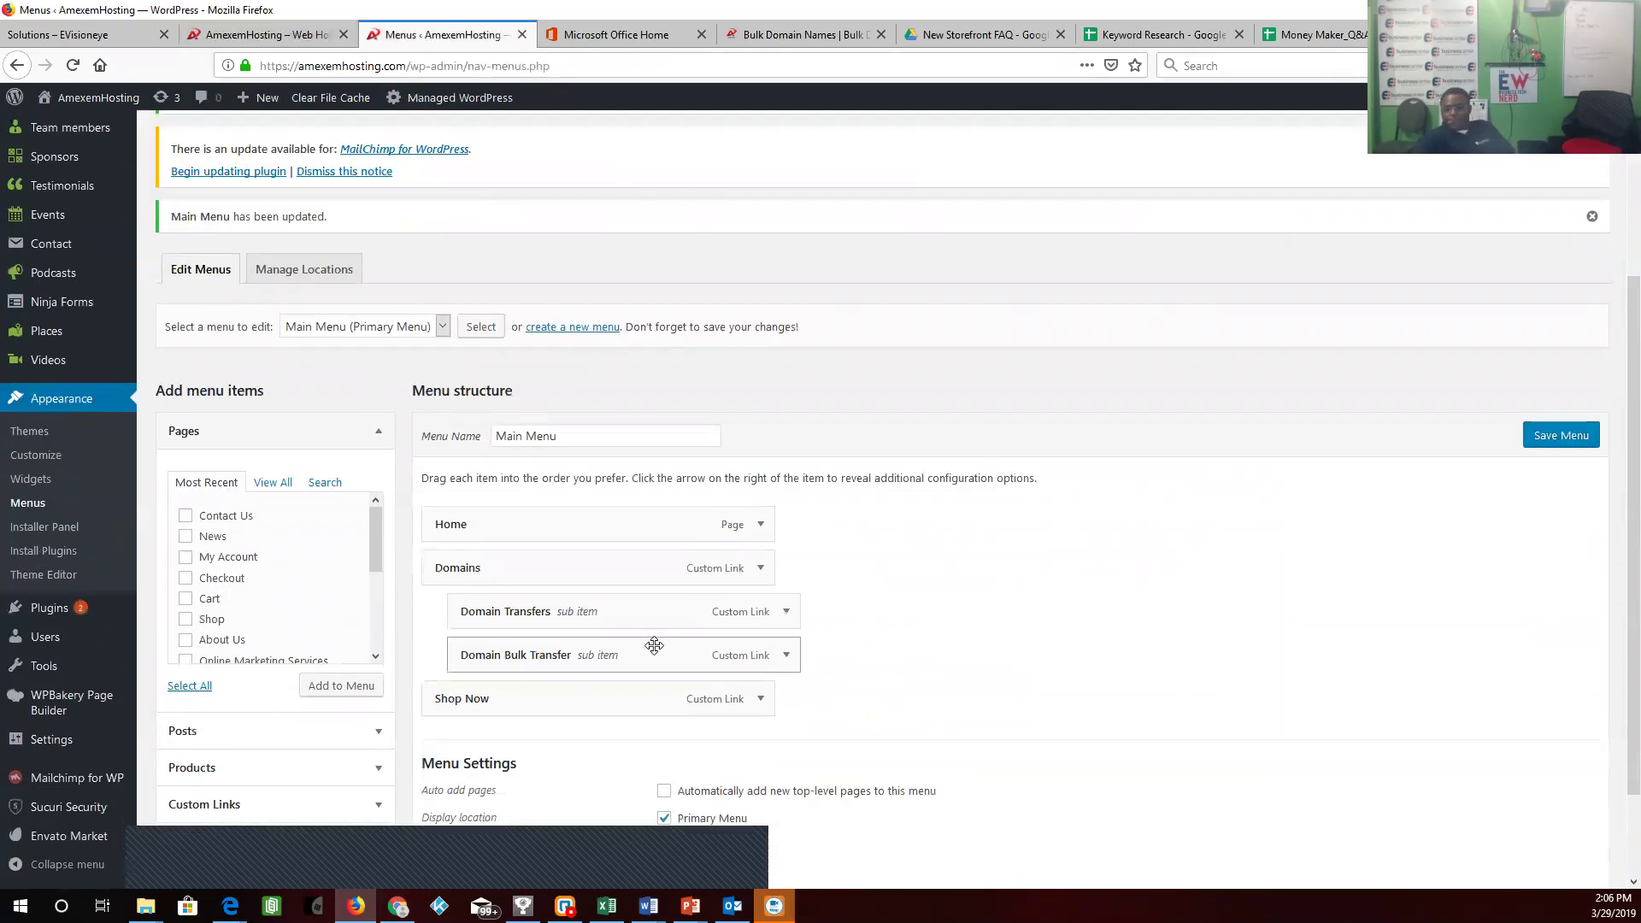
scroll(312, 772, down, 2)
click(319, 693)
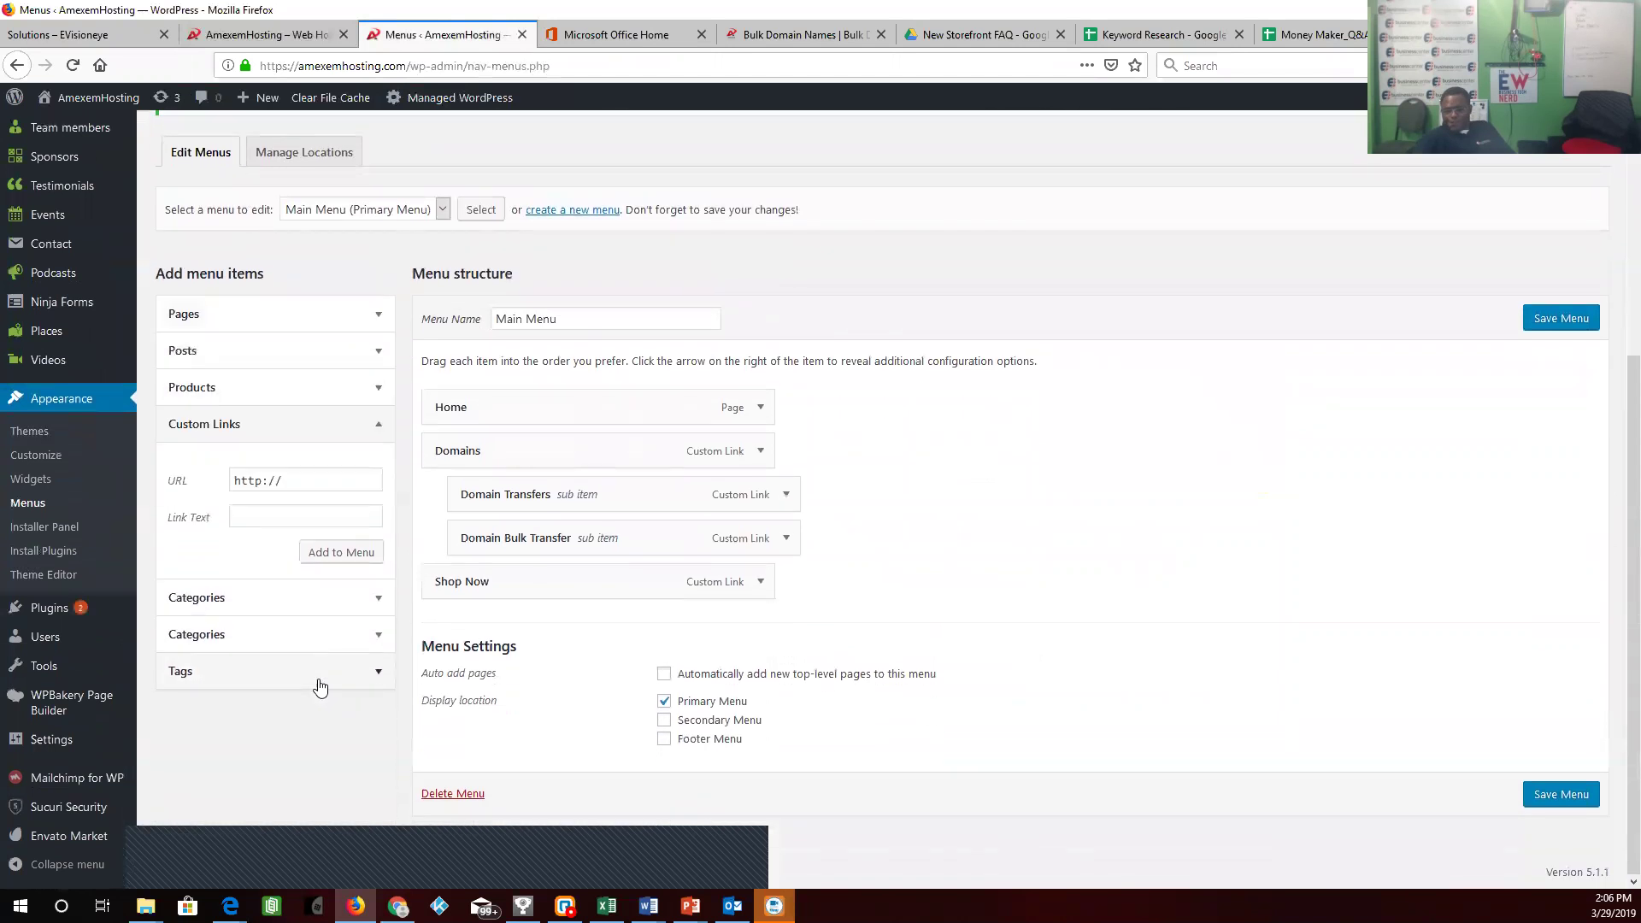
drag(291, 479, 239, 477)
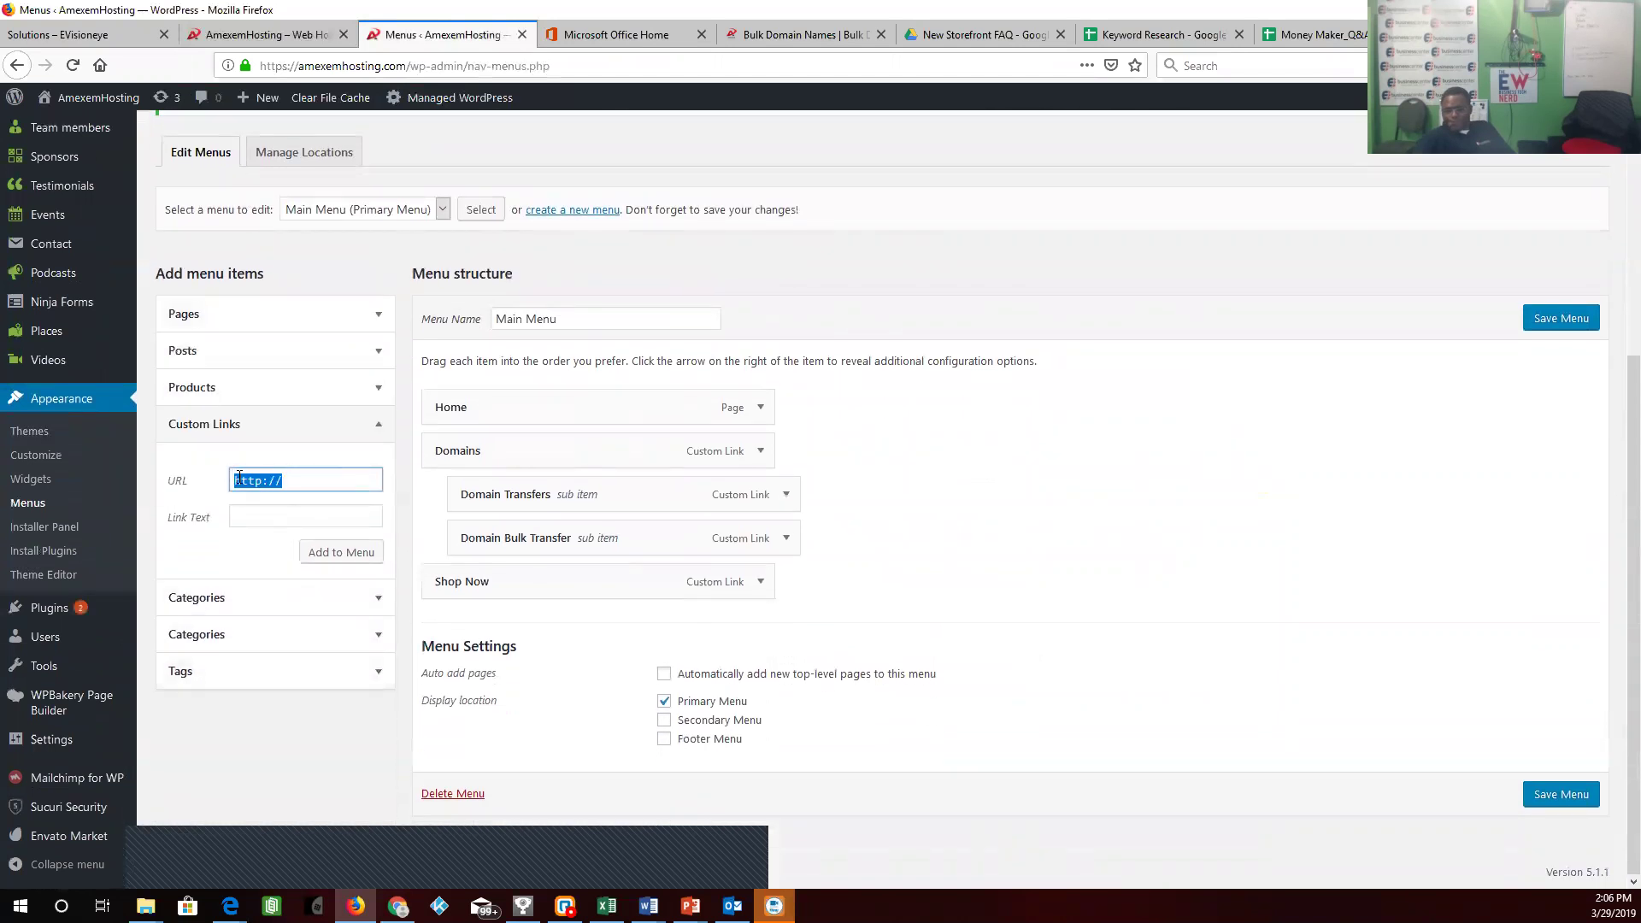
right_click(247, 479)
click(308, 558)
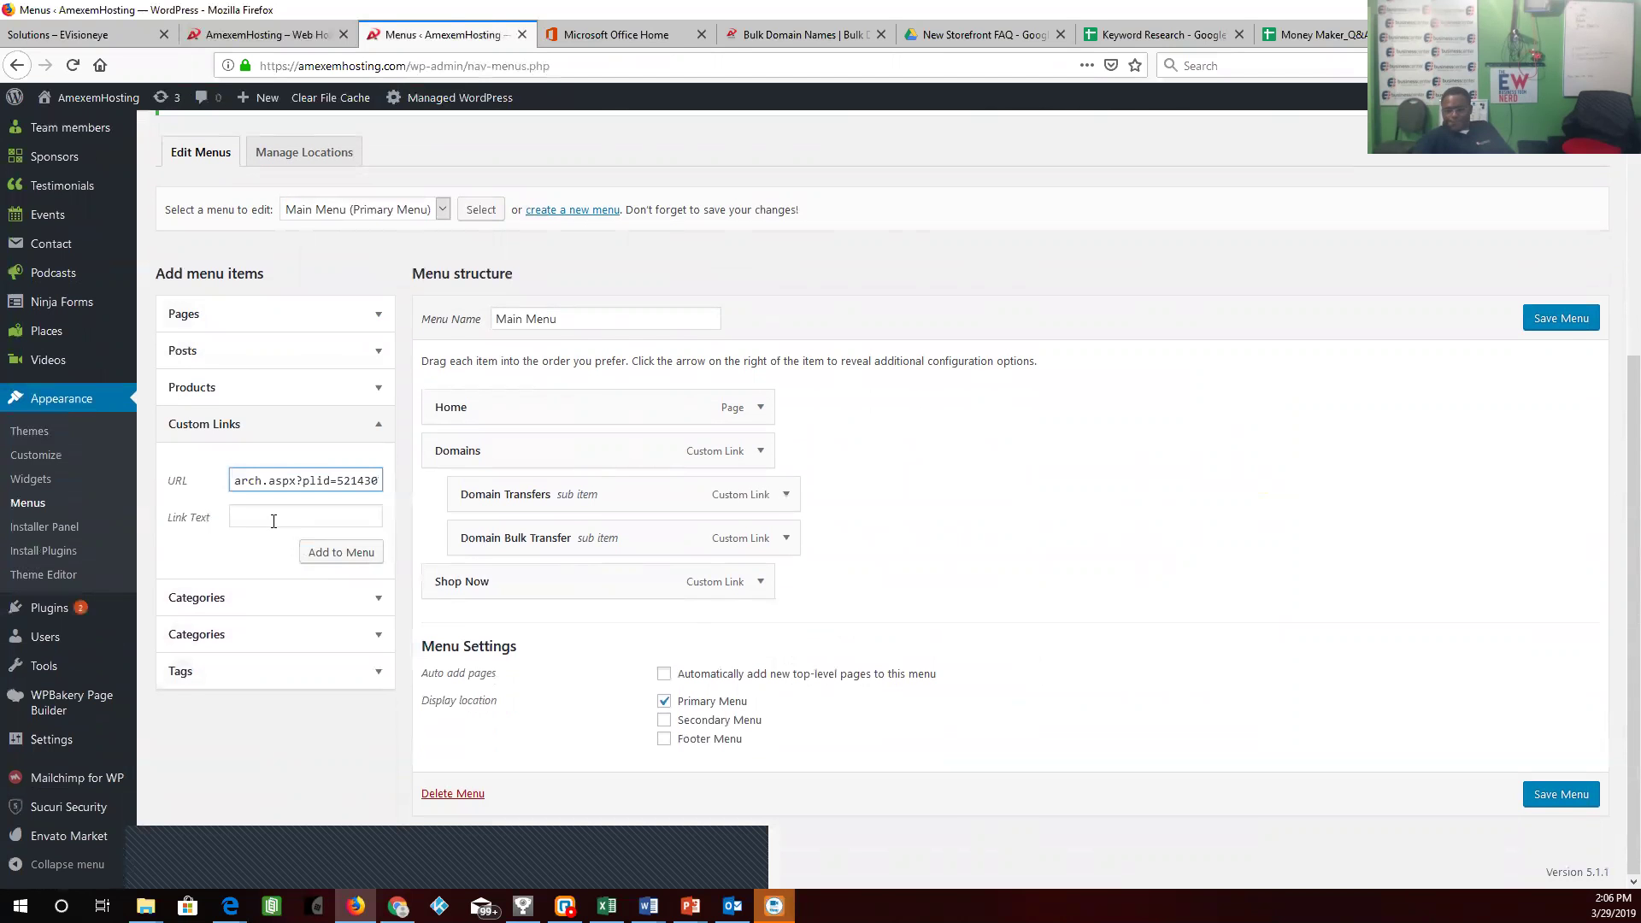
click(270, 517)
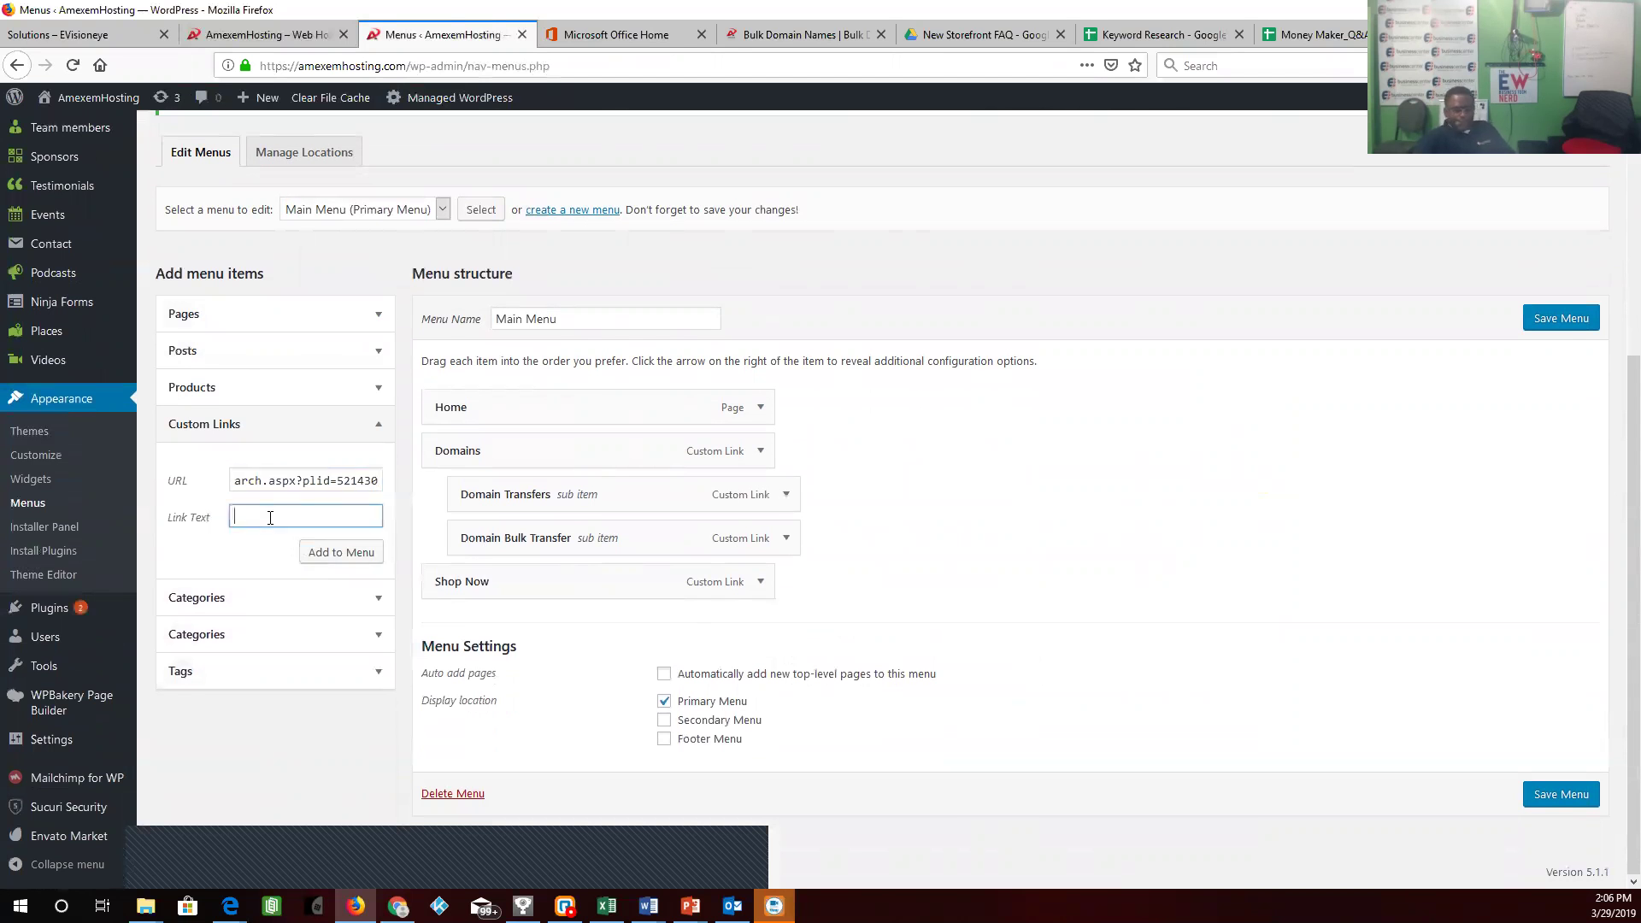
text(Bu)
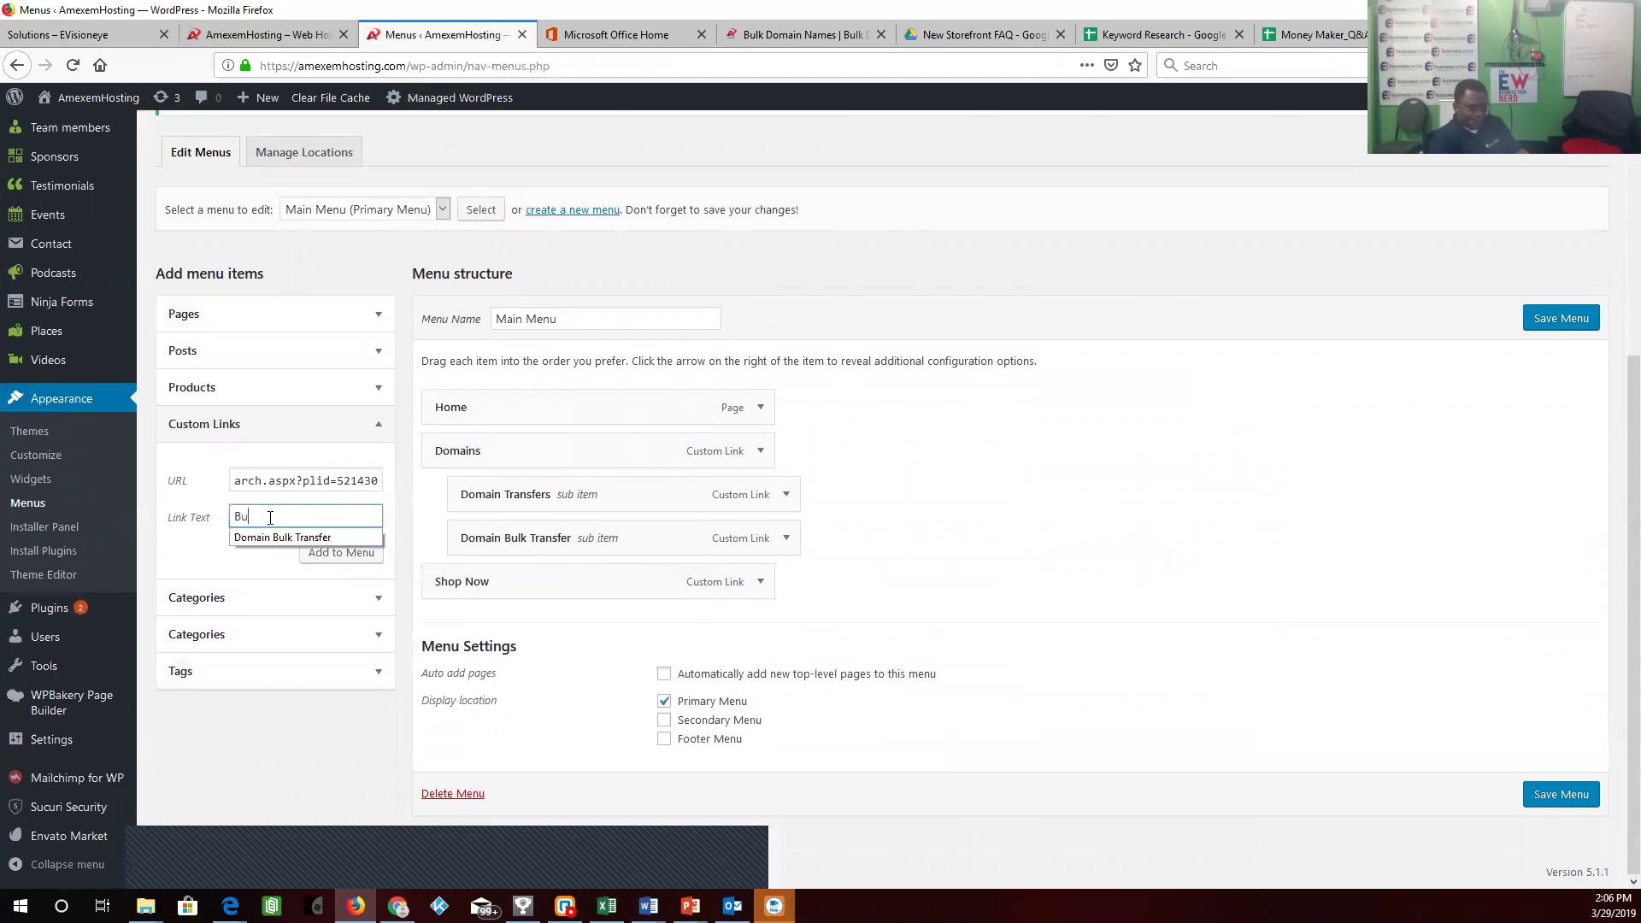
text(lk Domain Registr)
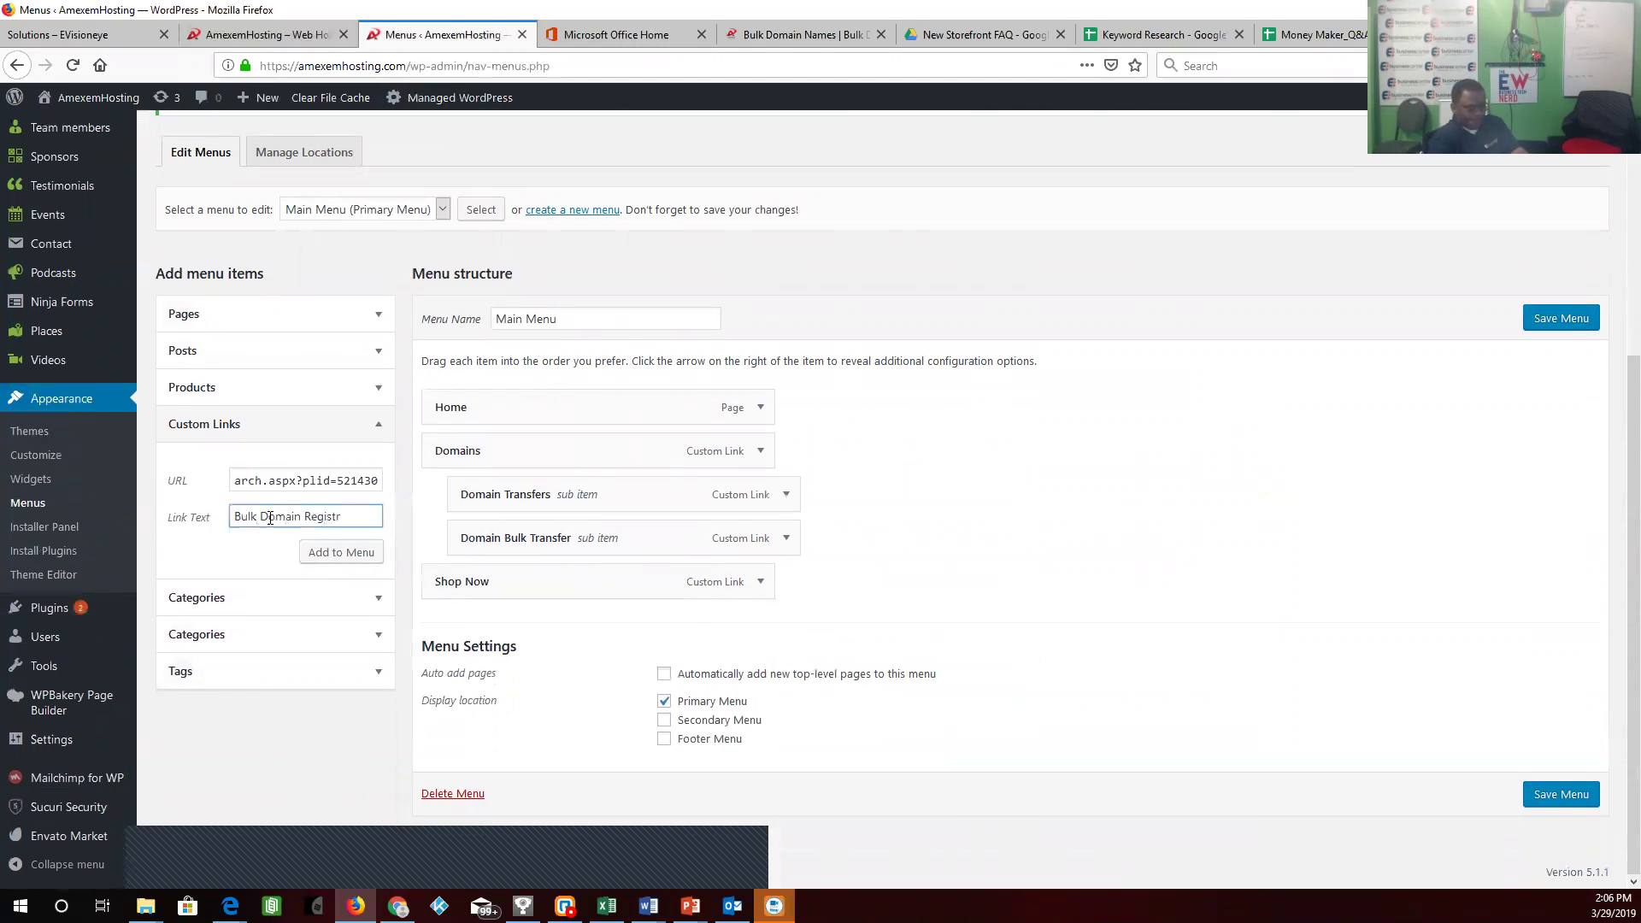
text(ation)
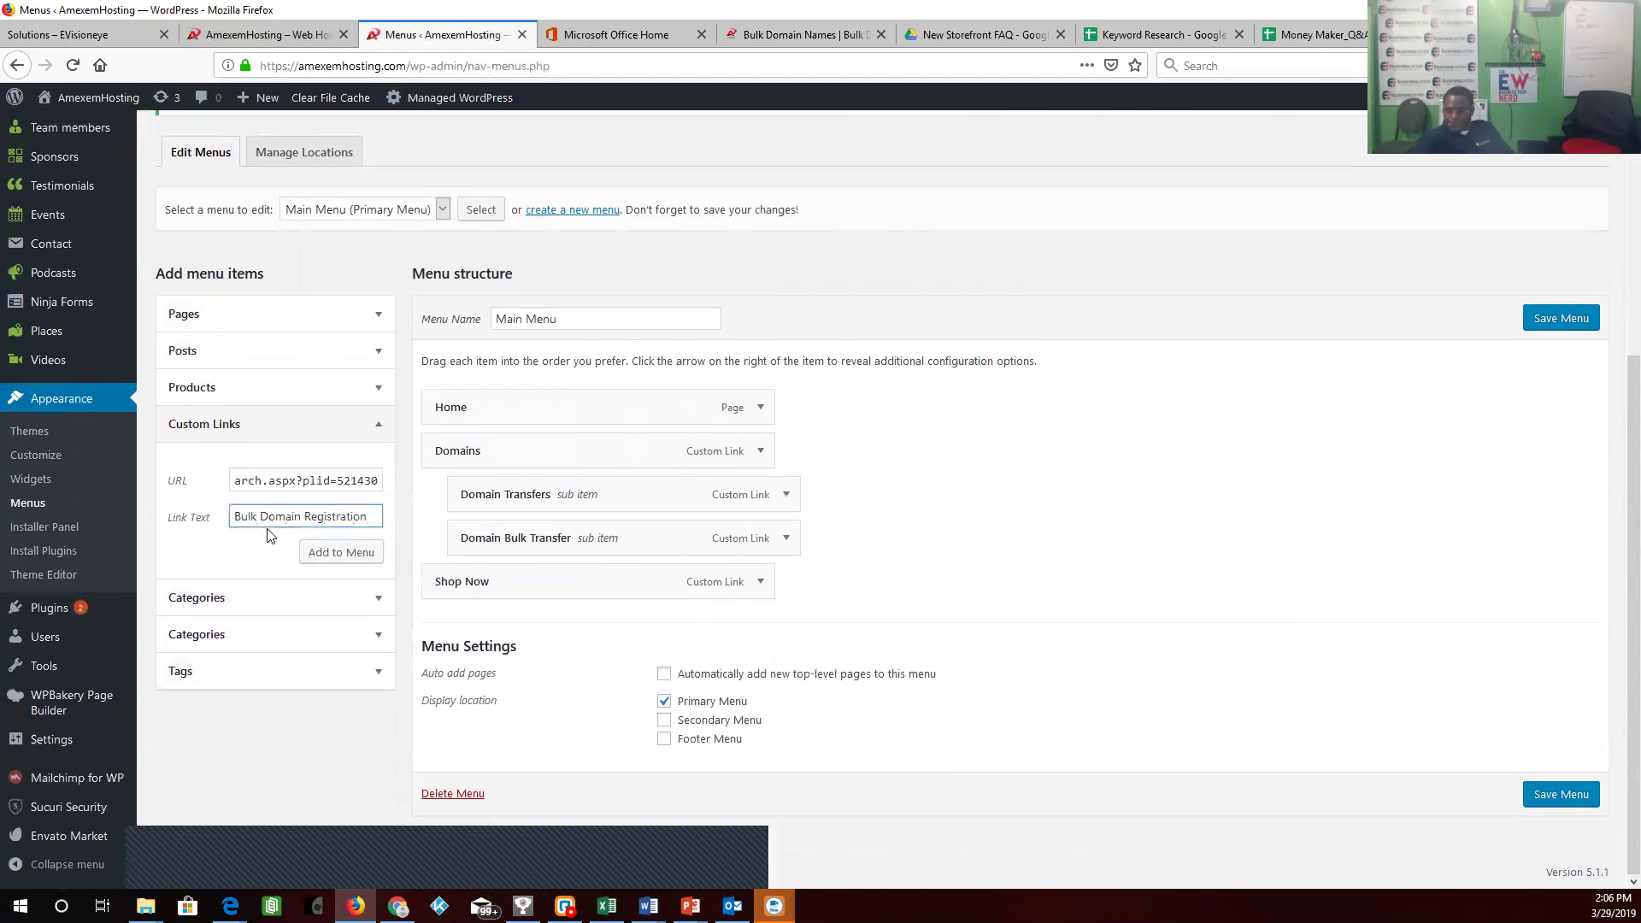
- Copy the storefront's 'Bulk Registration' wording and paste it so the link text reads Bulk Registration
click(803, 33)
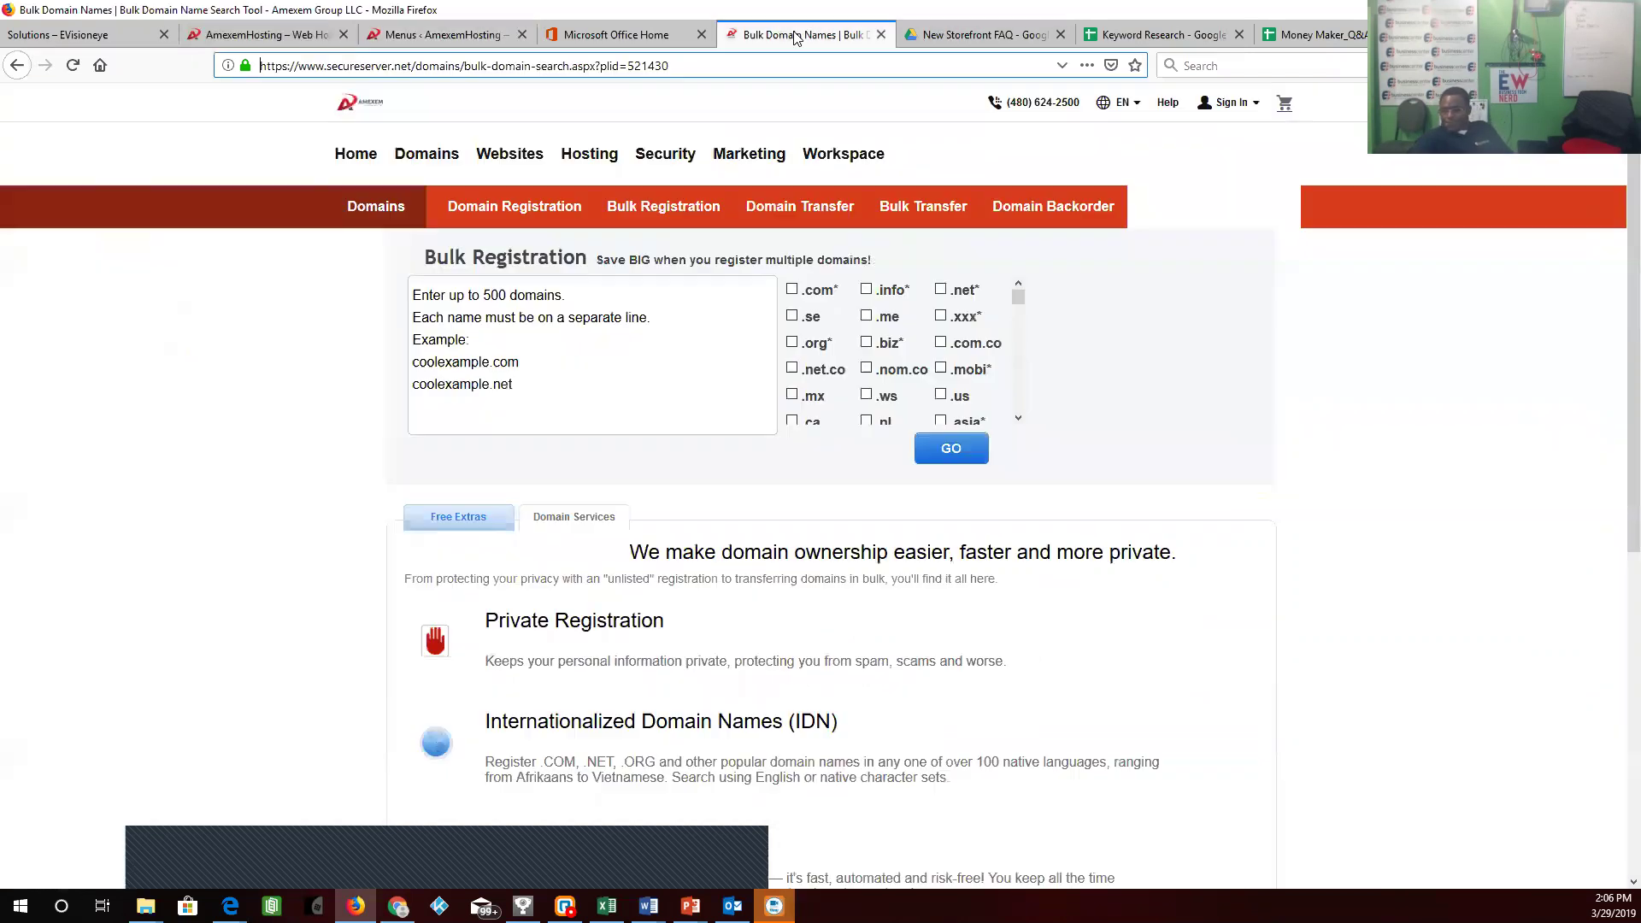
drag(725, 212, 621, 210)
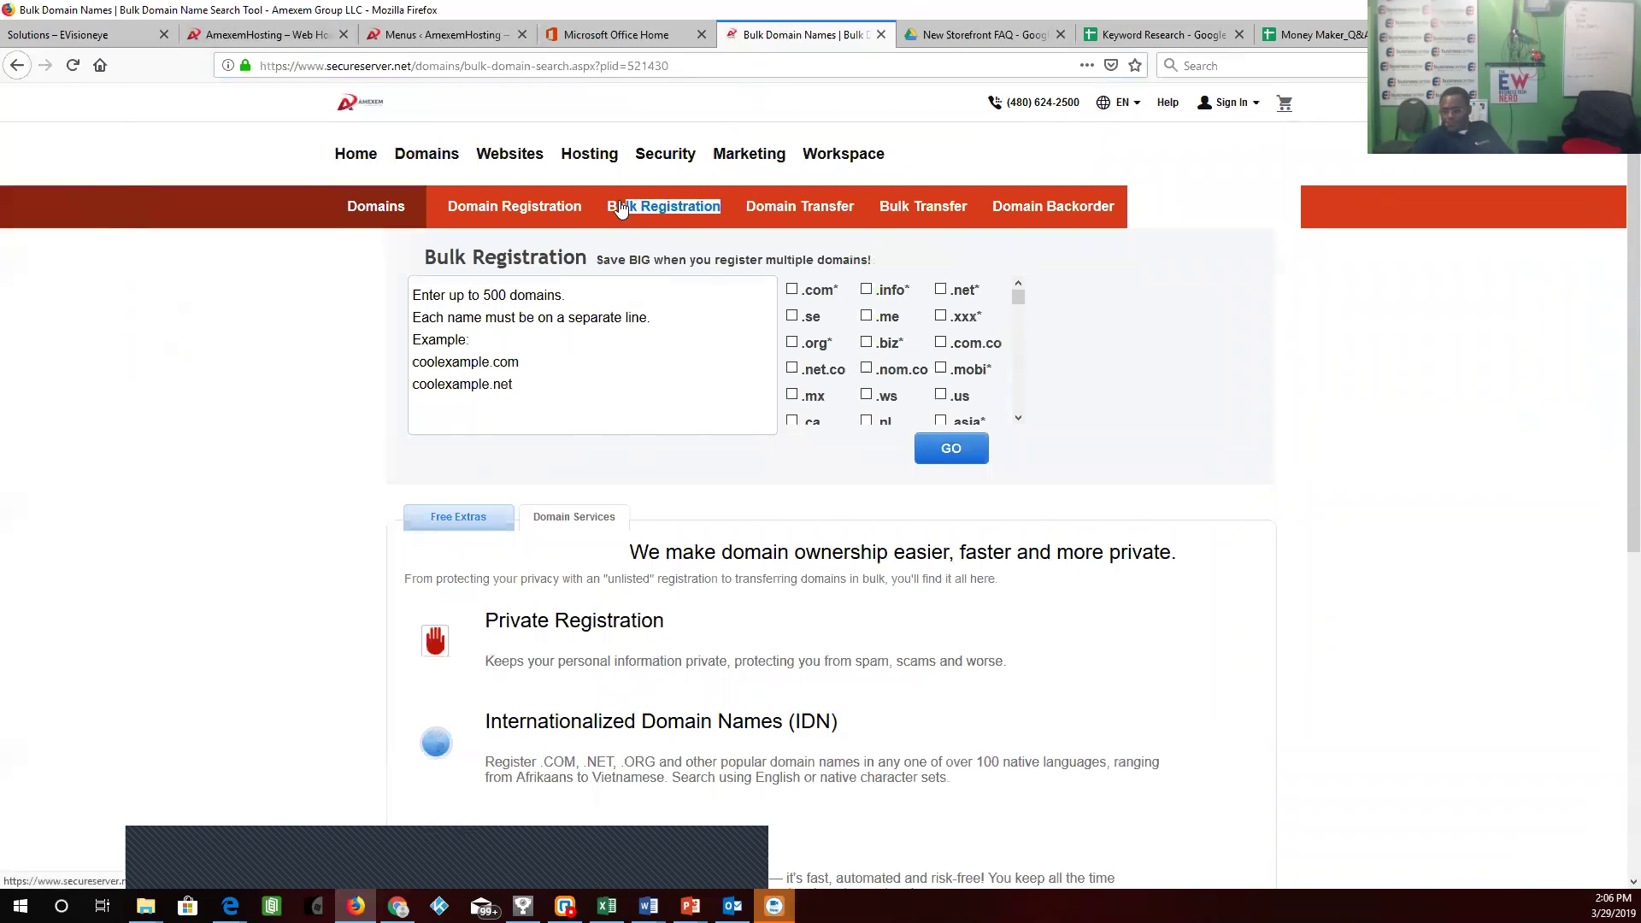
right_click(653, 206)
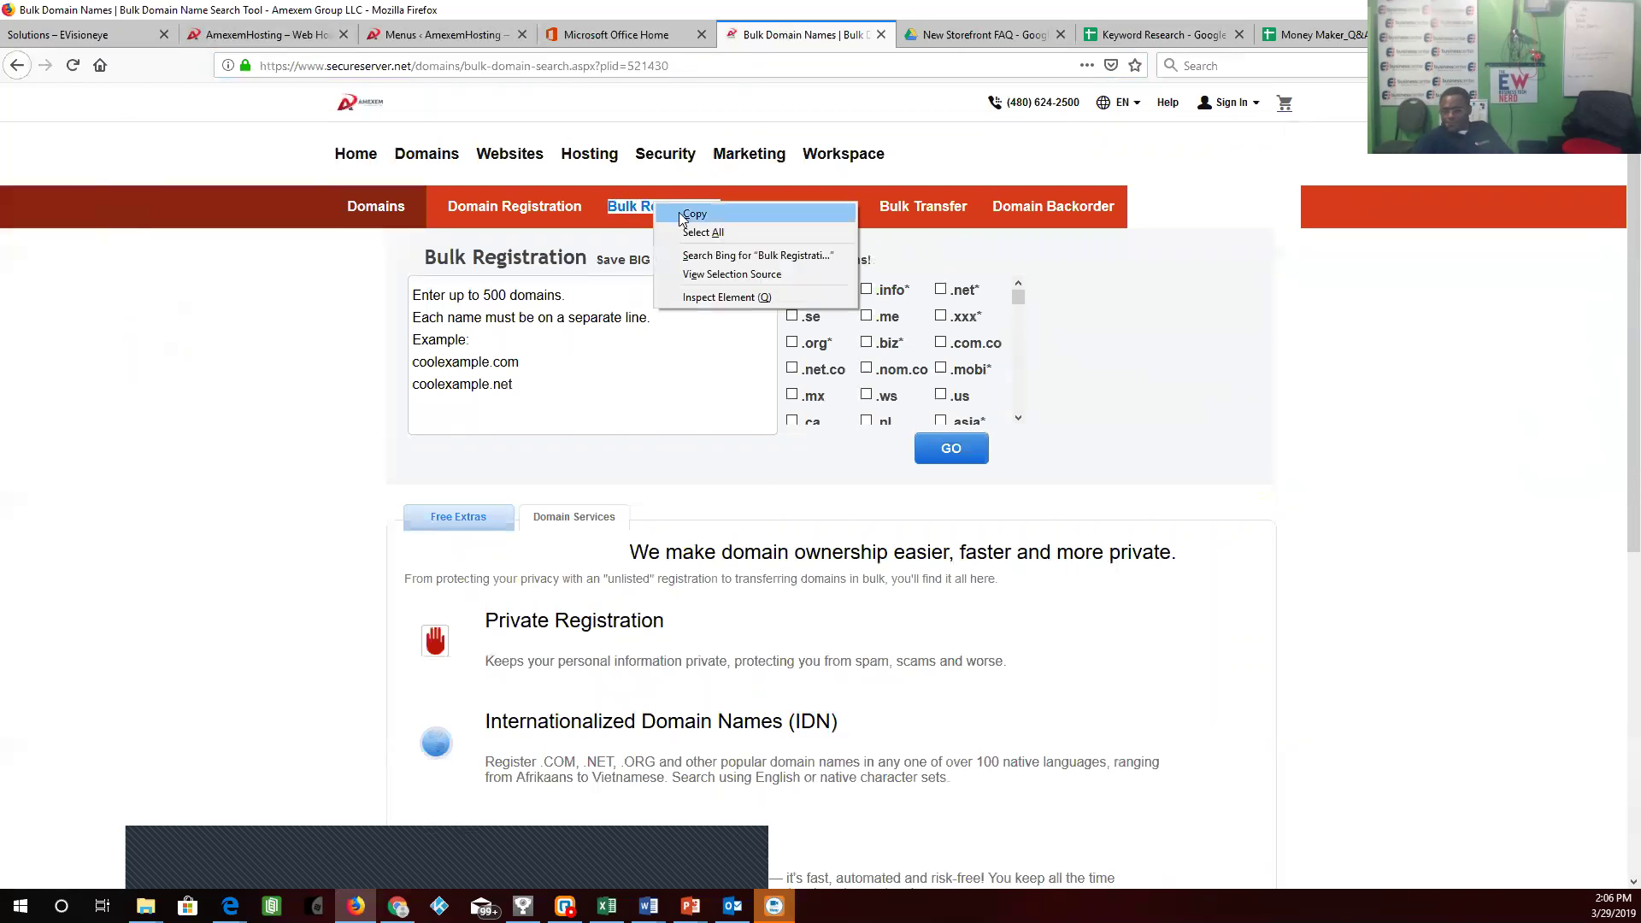
click(679, 216)
click(438, 45)
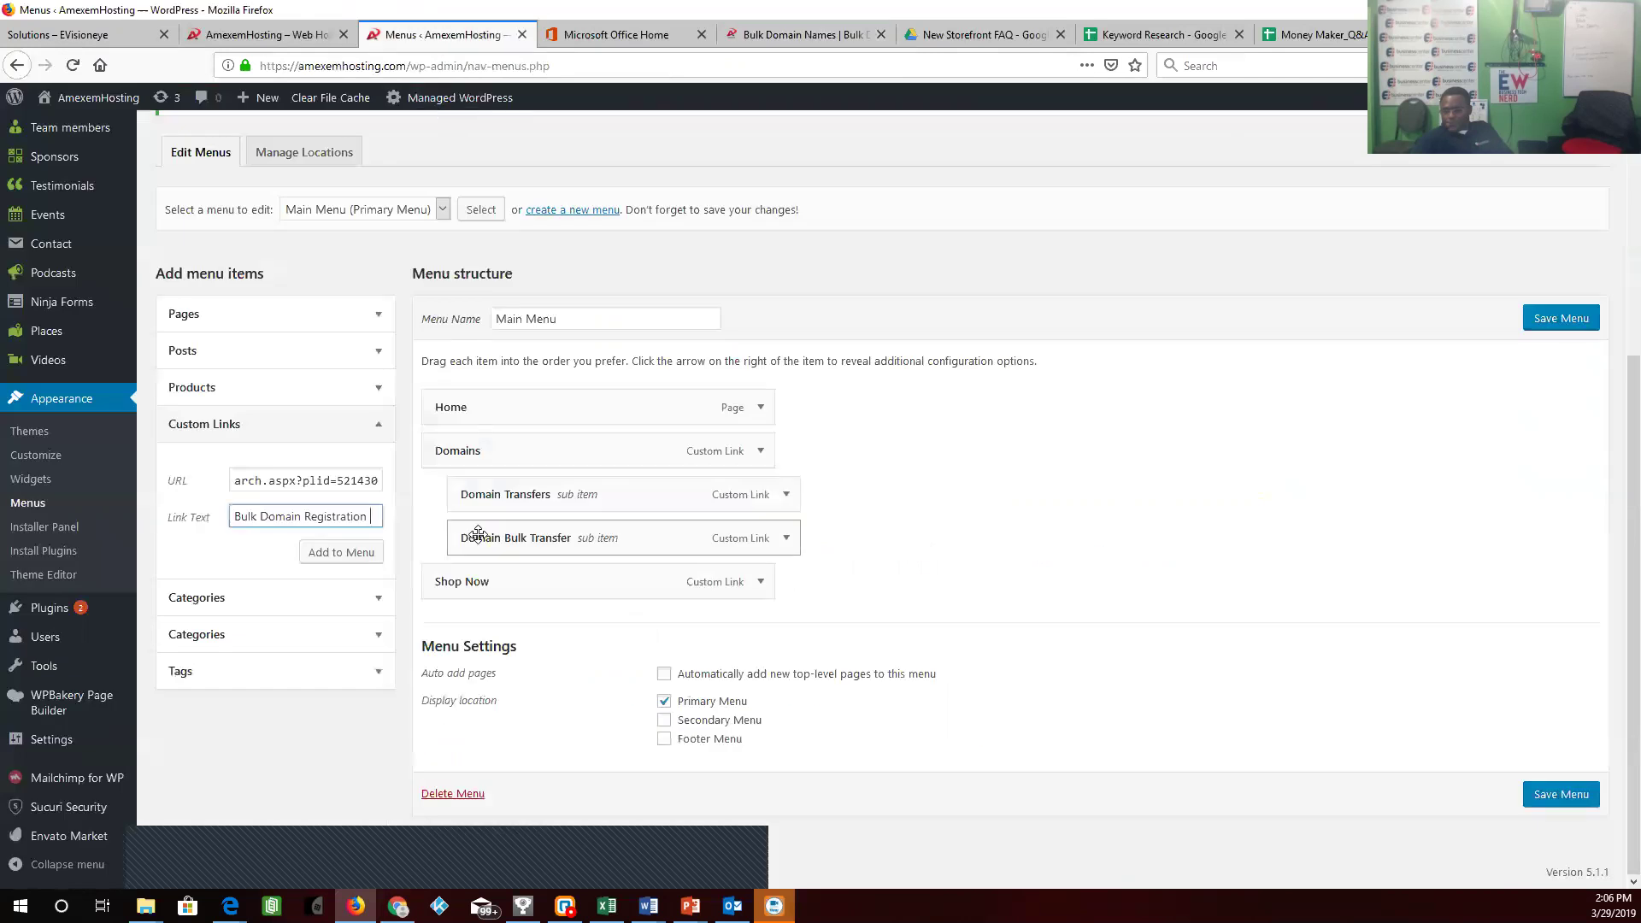
drag(373, 517, 258, 513)
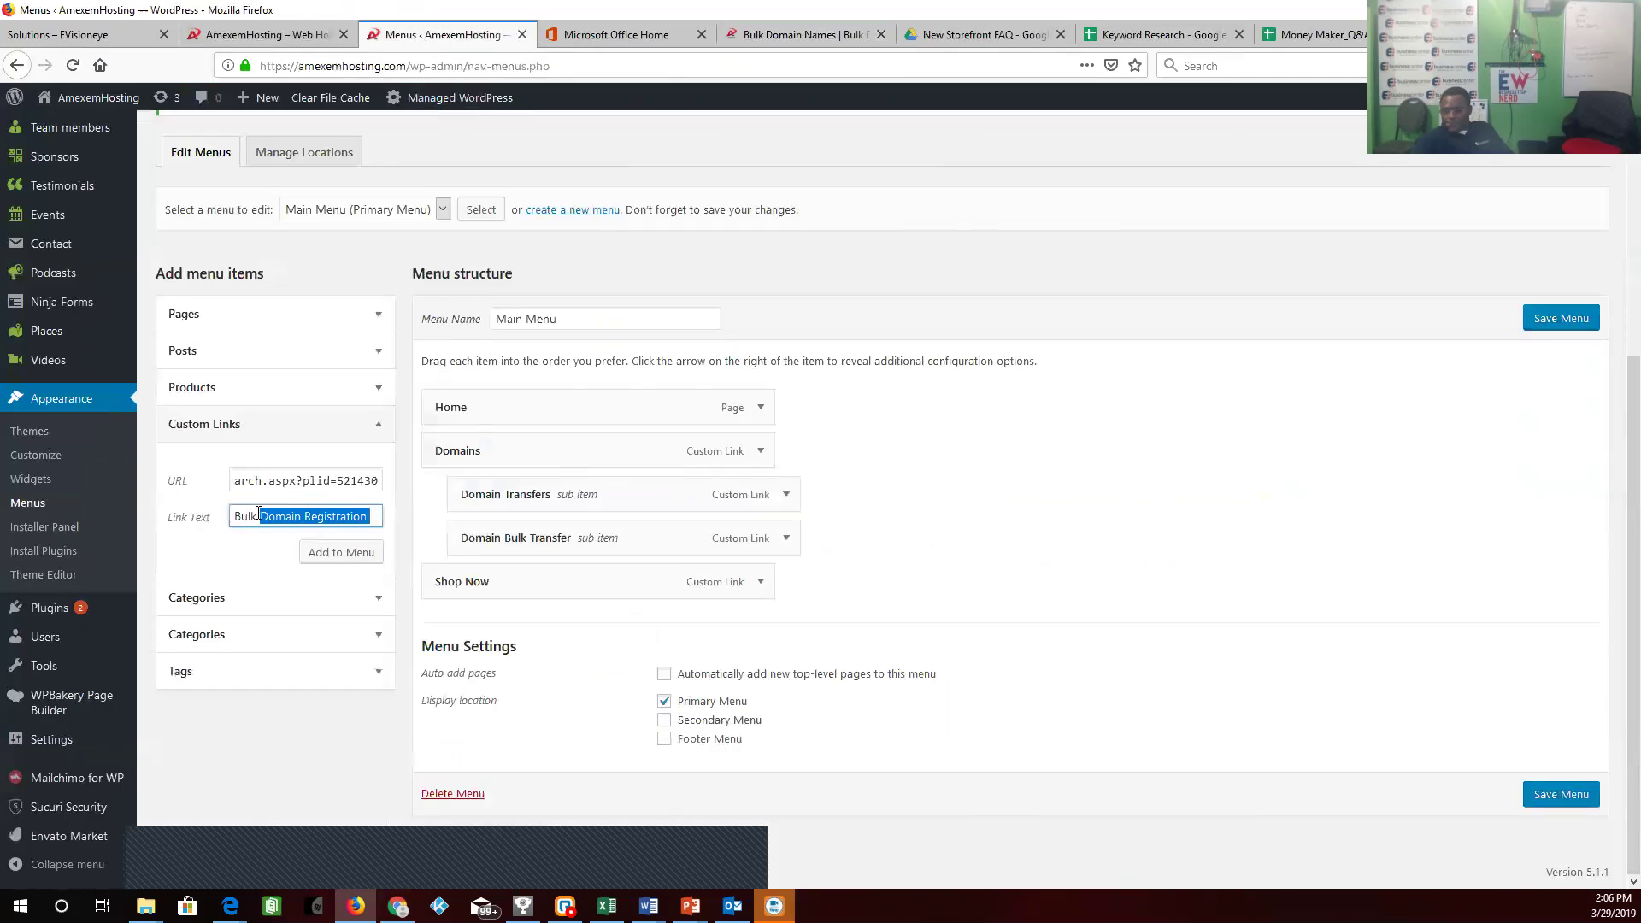
right_click(263, 516)
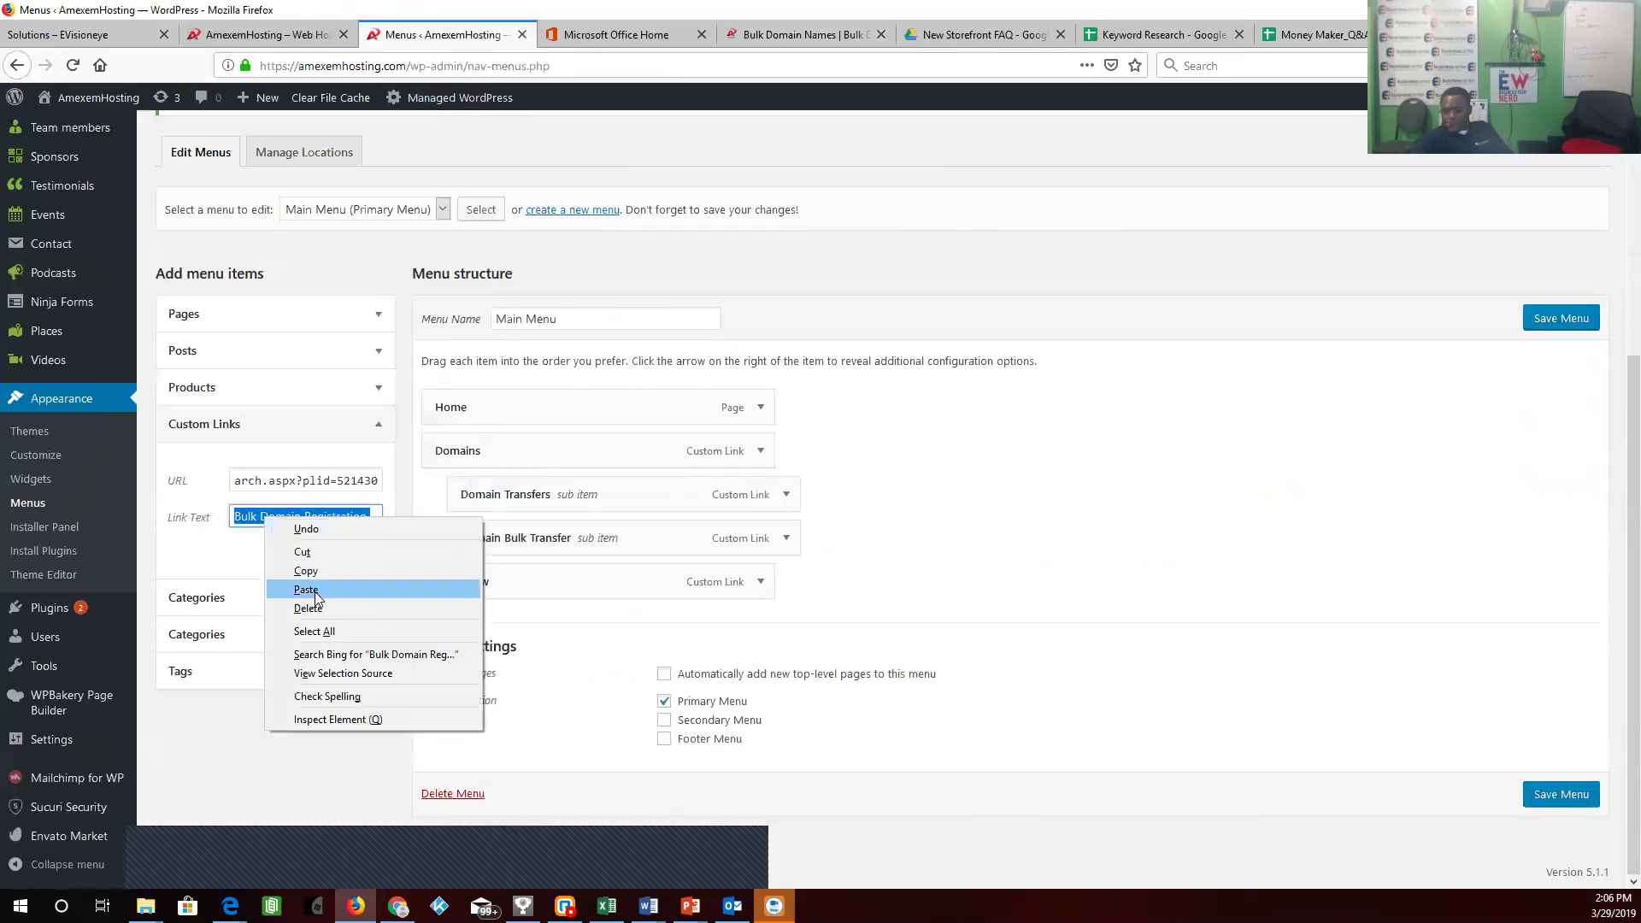
click(312, 589)
- Add the Bulk Registration link, nest it under Domains, and save the menu
click(333, 554)
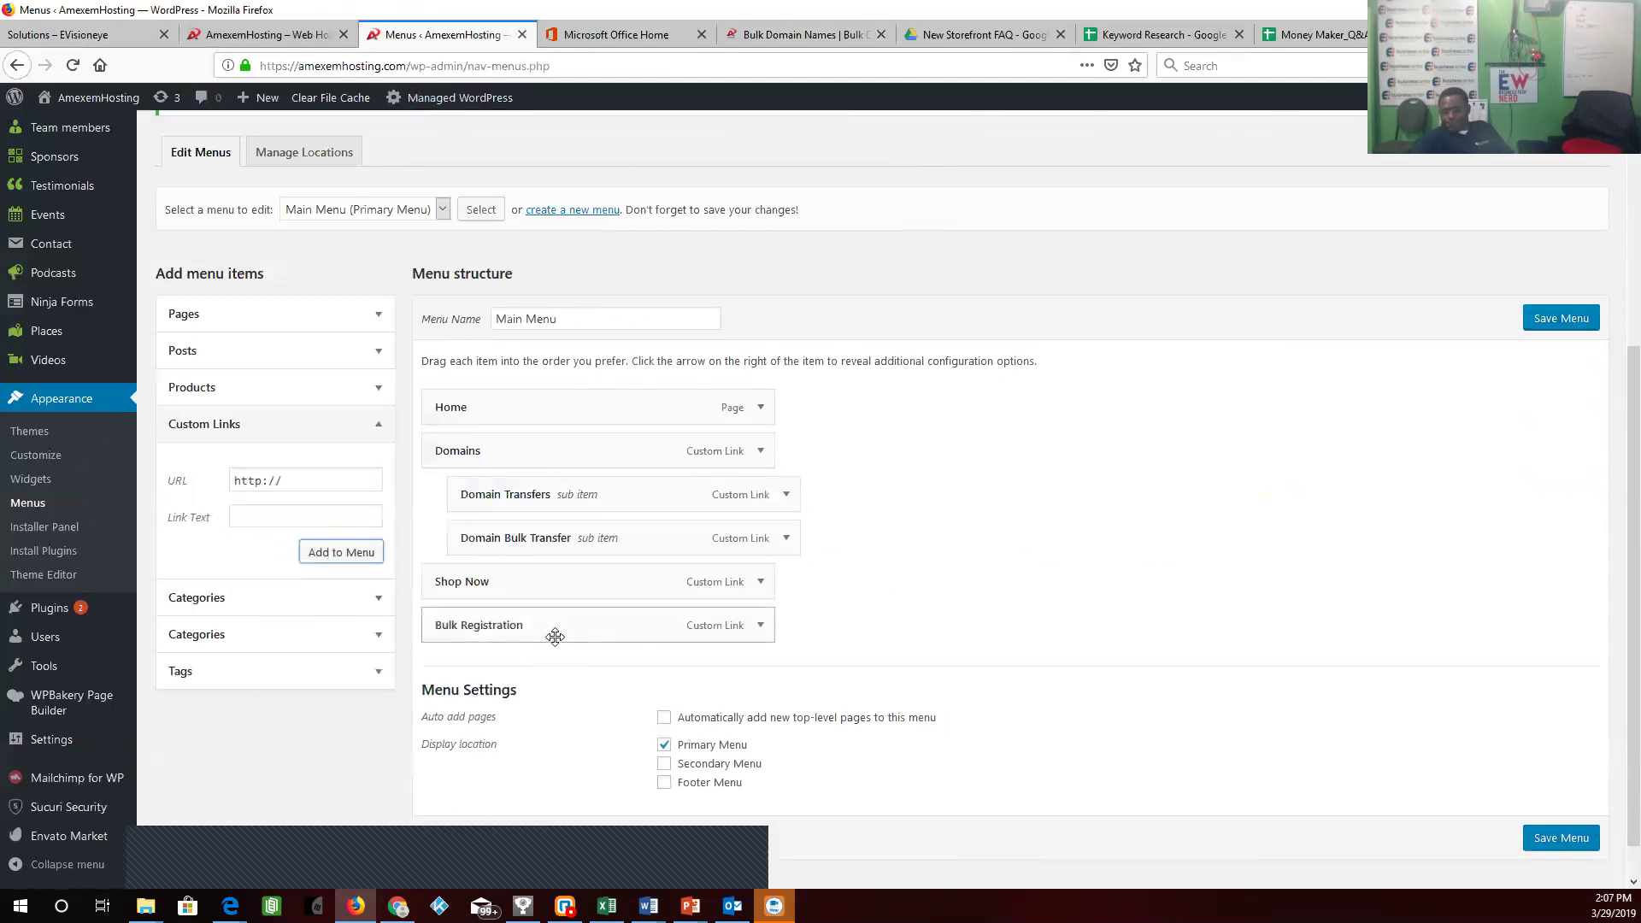
drag(556, 636, 581, 491)
scroll(1537, 794, down, 1)
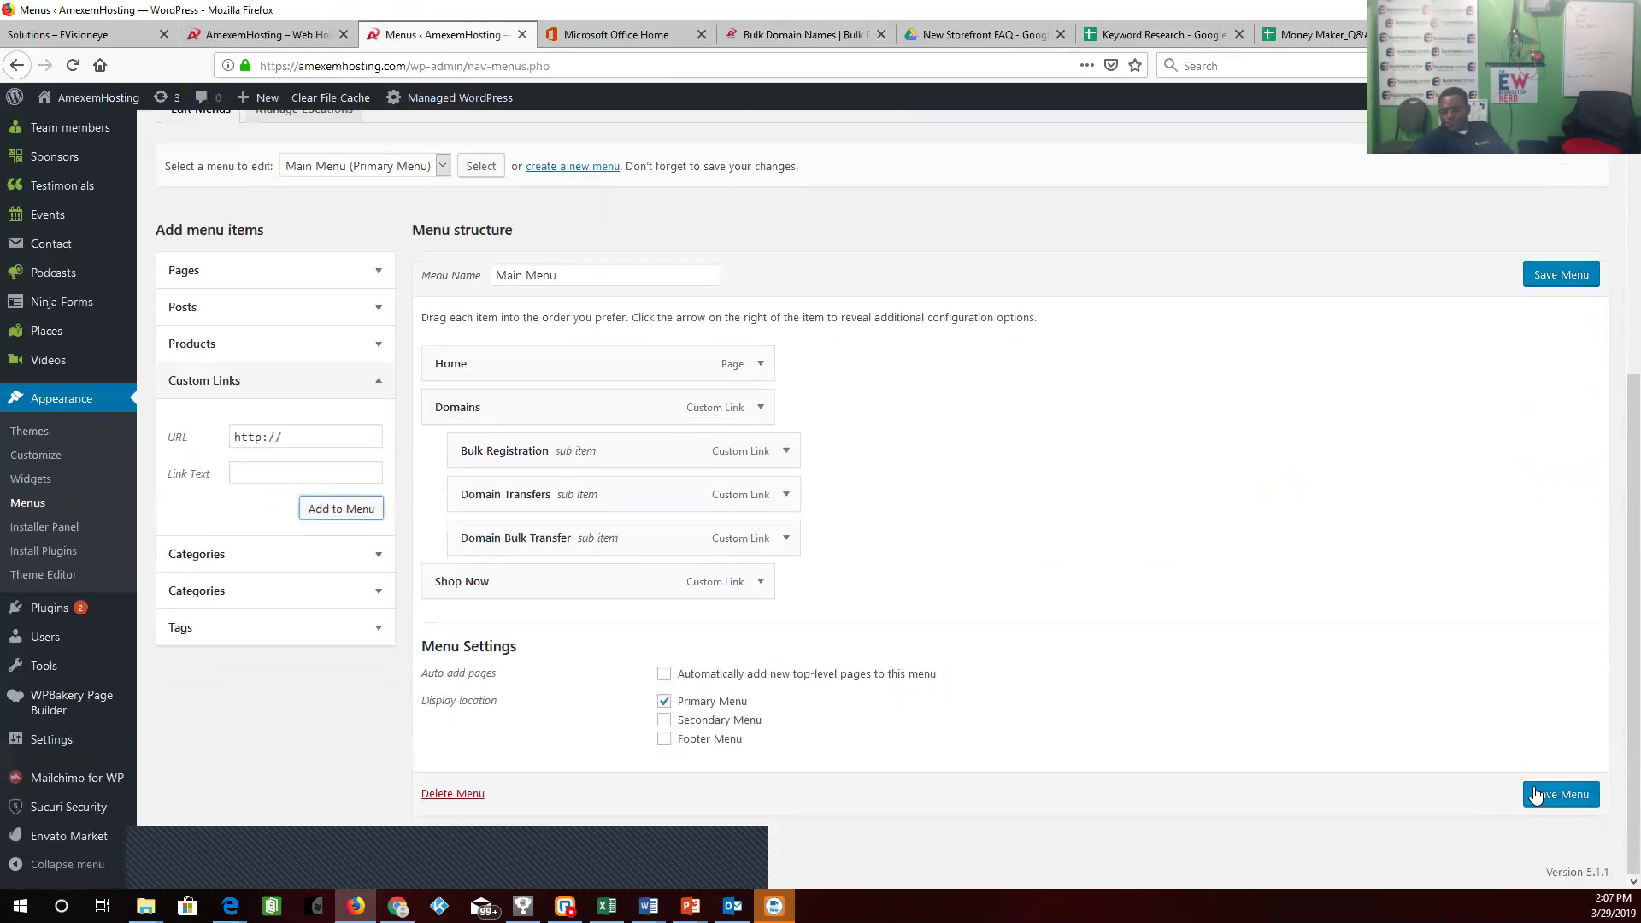
click(1549, 796)
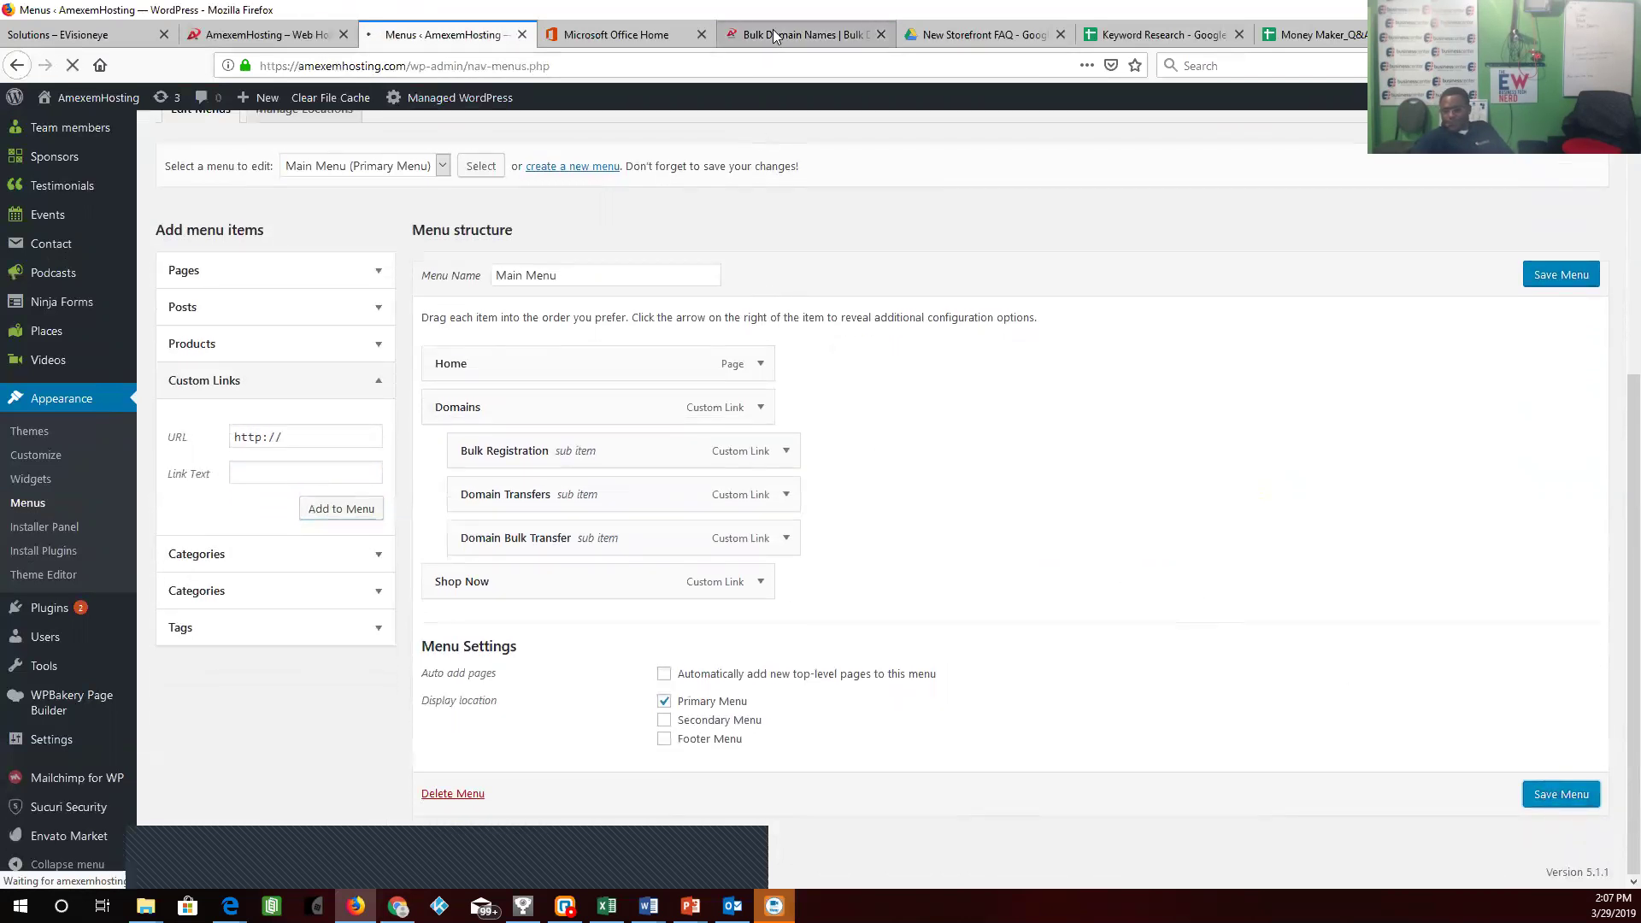
- Copy the storefront's Domain Backorder page URL and return to the WordPress menu editor
click(804, 34)
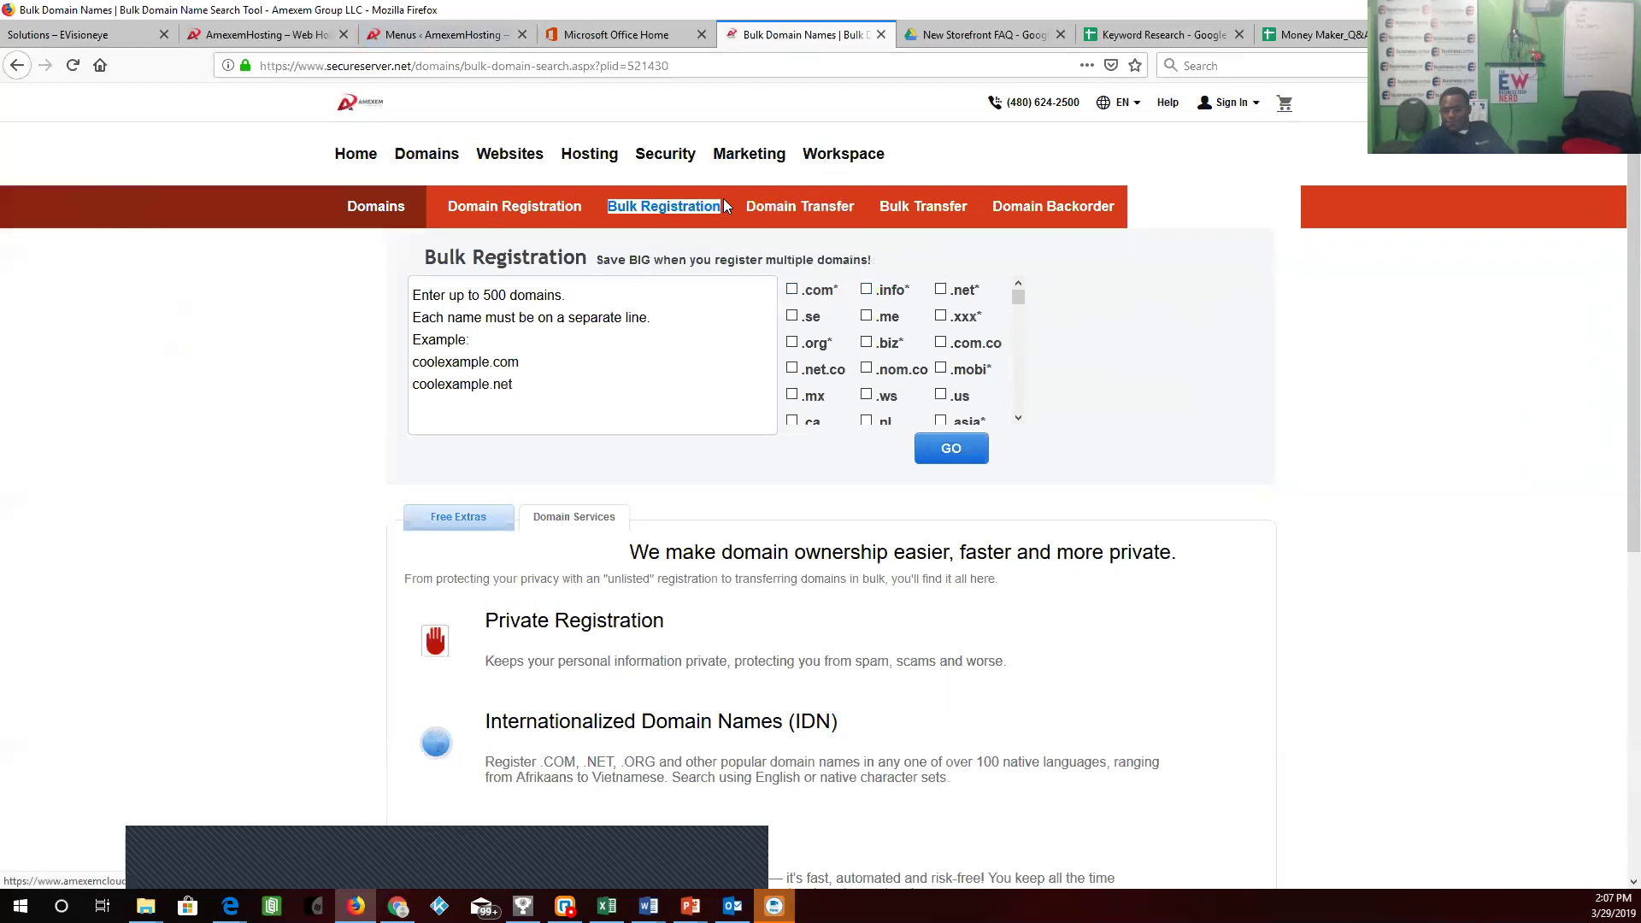
click(1054, 209)
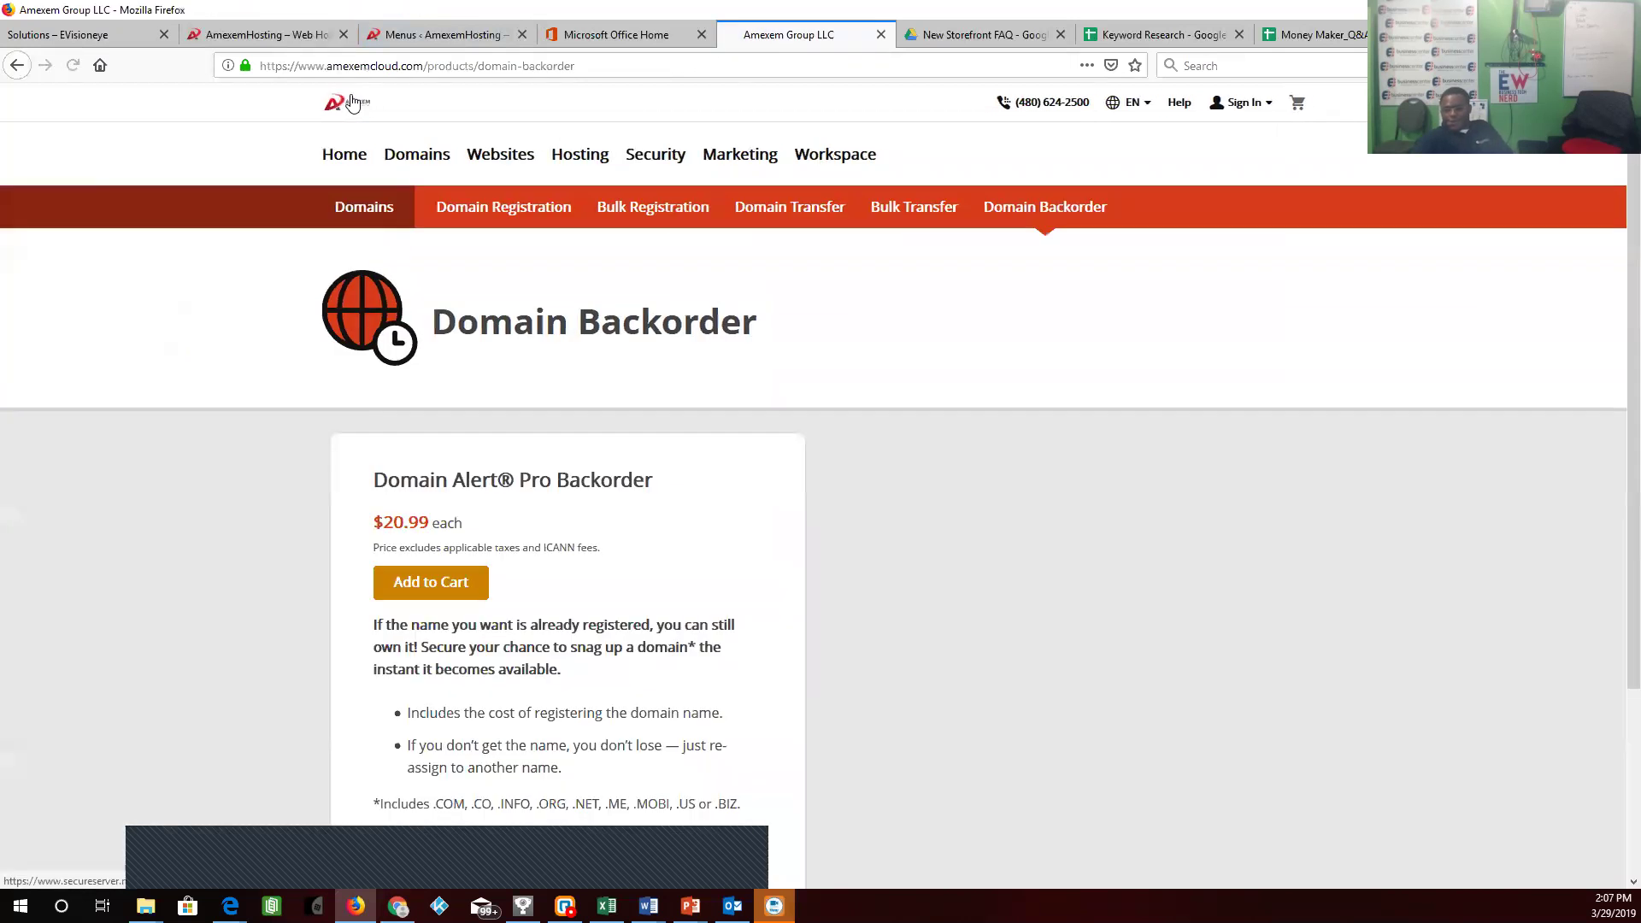
click(335, 62)
right_click(338, 66)
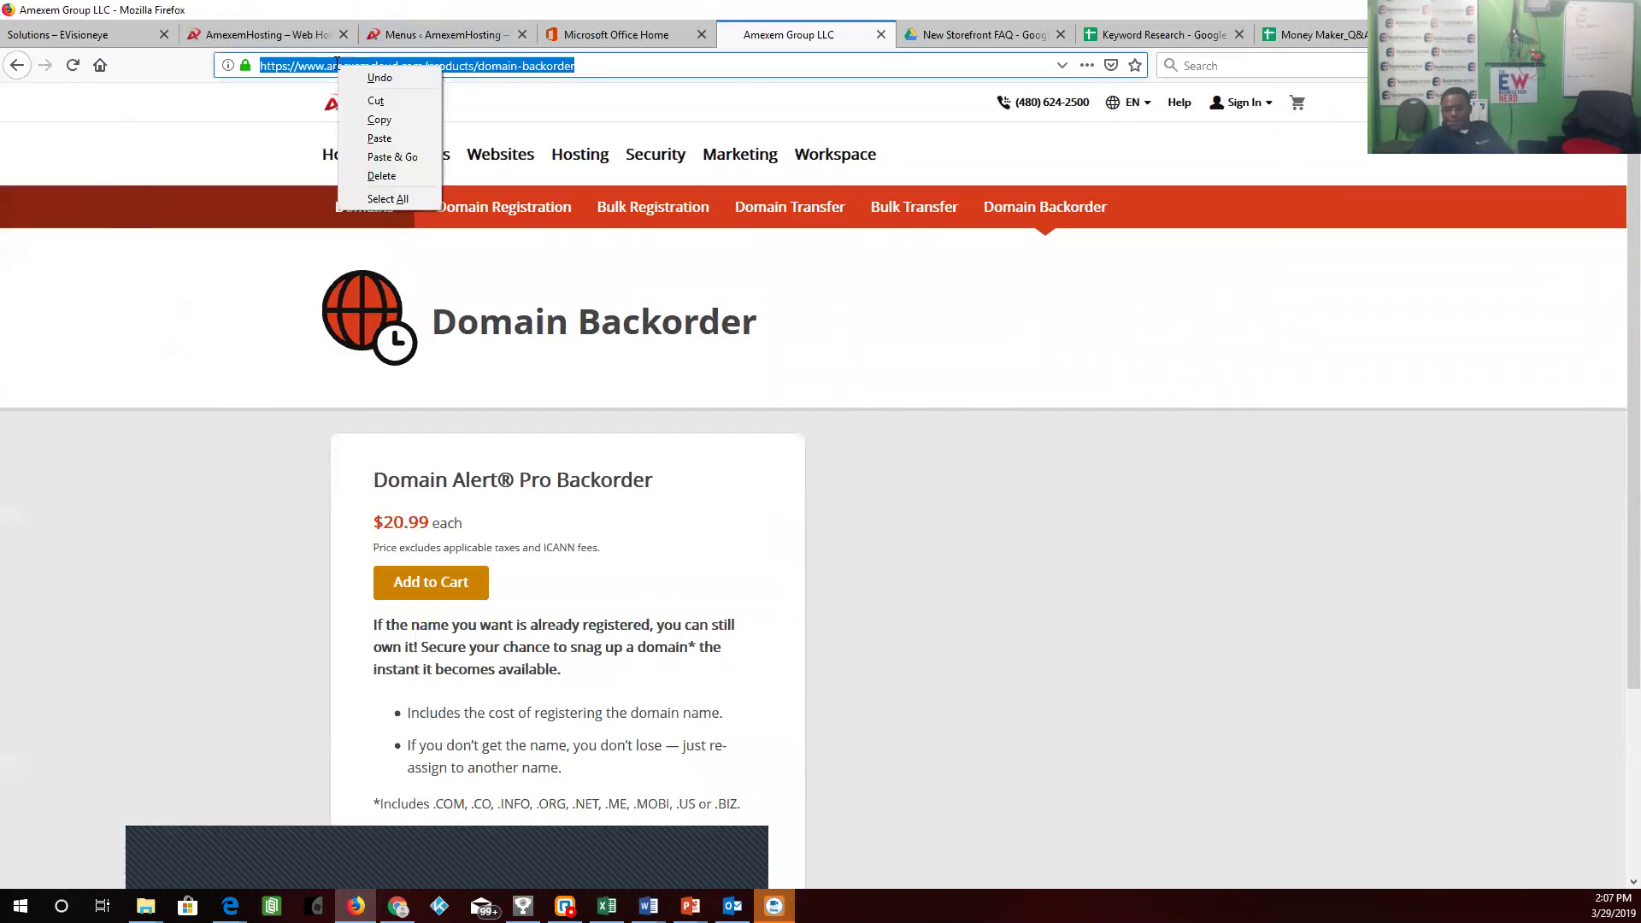
click(382, 120)
click(403, 27)
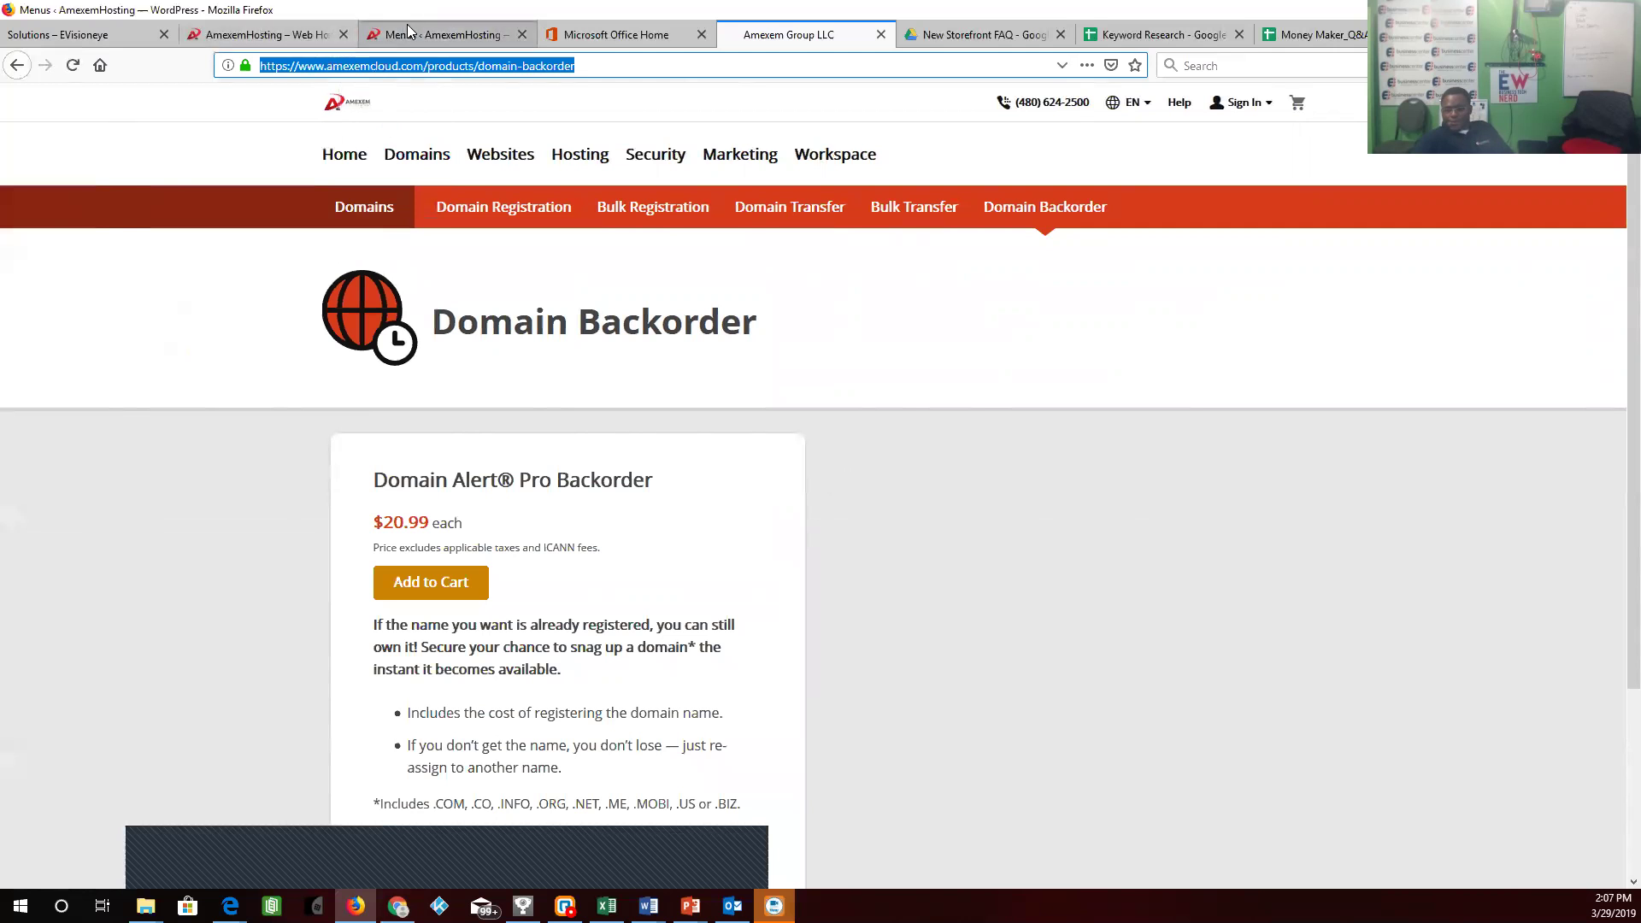
scroll(312, 622, down, 5)
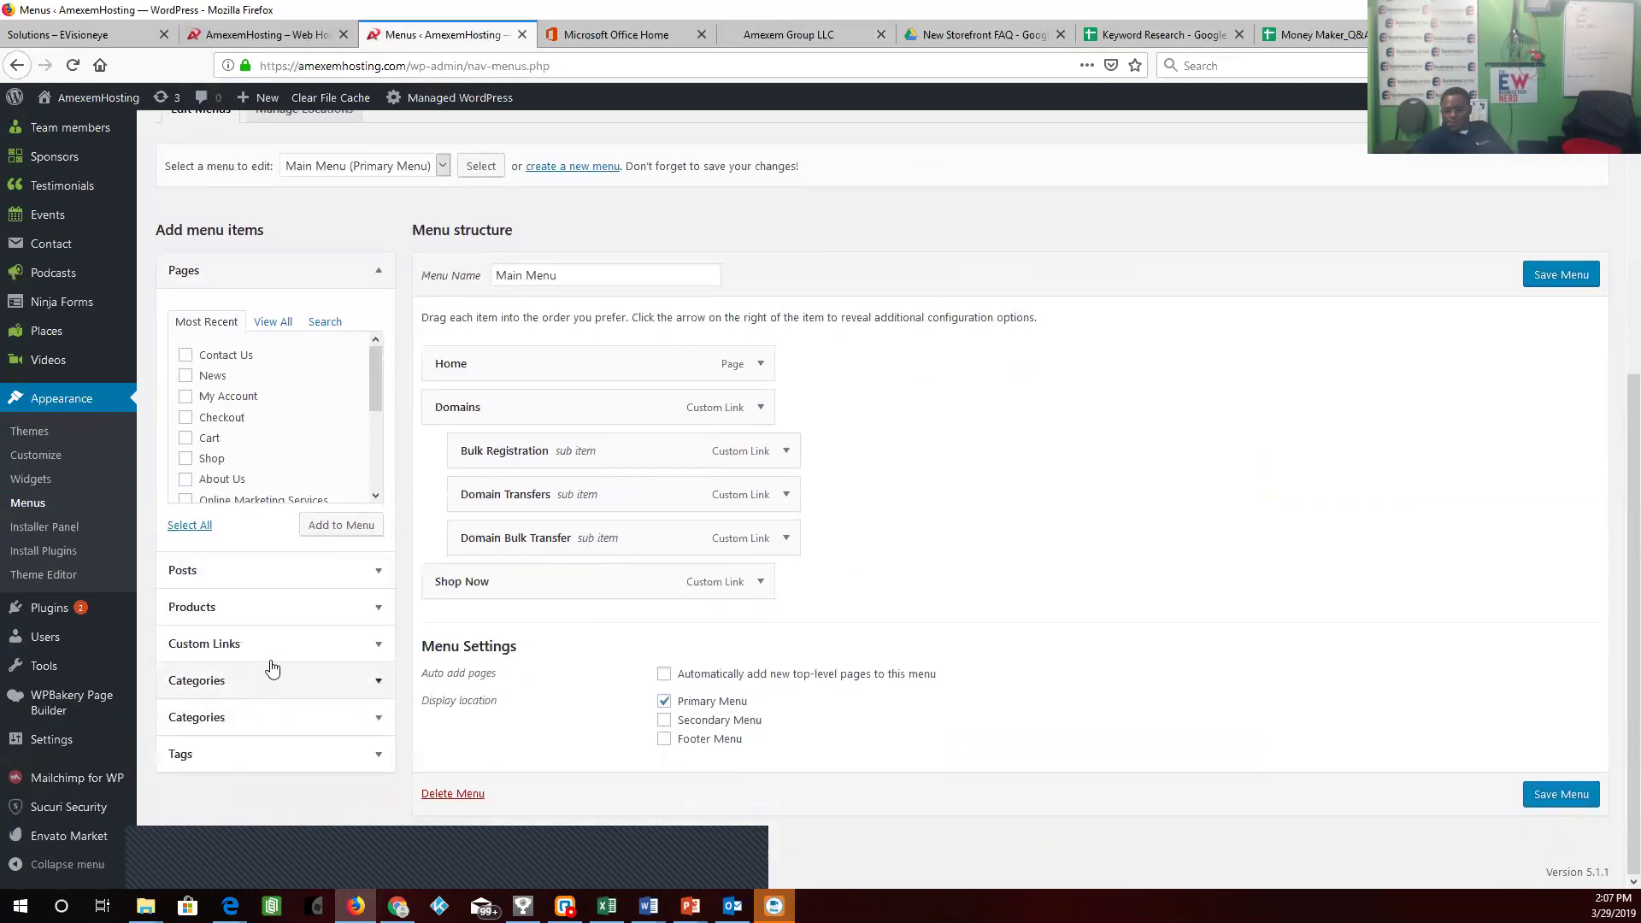
- Add a 'Domain Back Order' custom link with the pasted backorder URL, nest it under Domains, and save
click(325, 643)
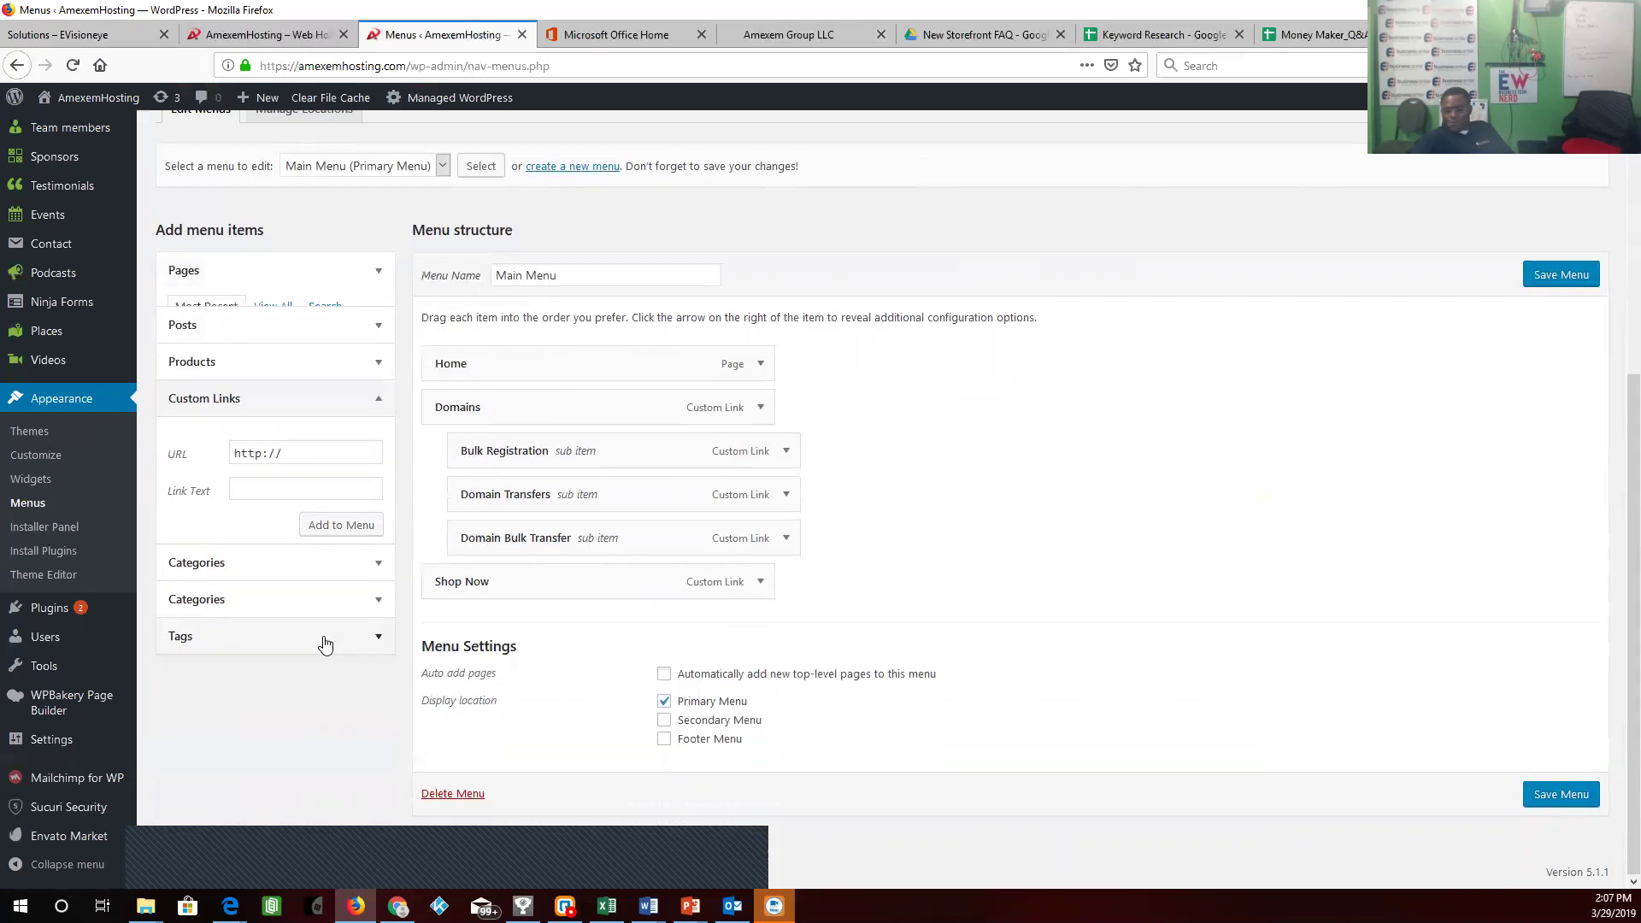
drag(313, 432, 224, 425)
right_click(259, 437)
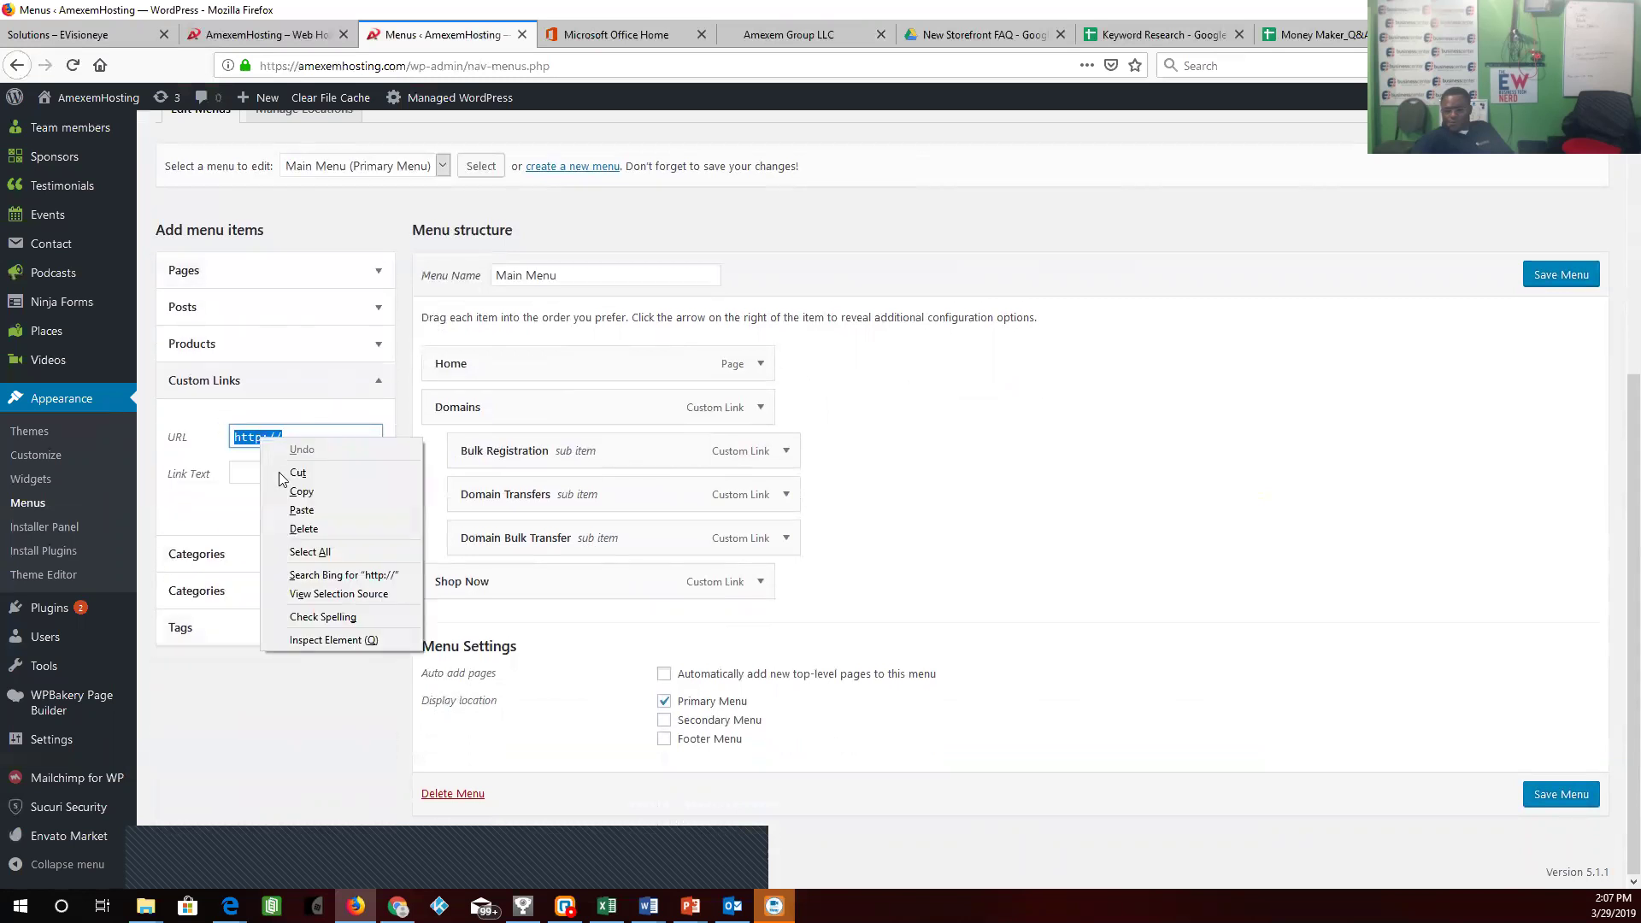
click(299, 518)
click(275, 472)
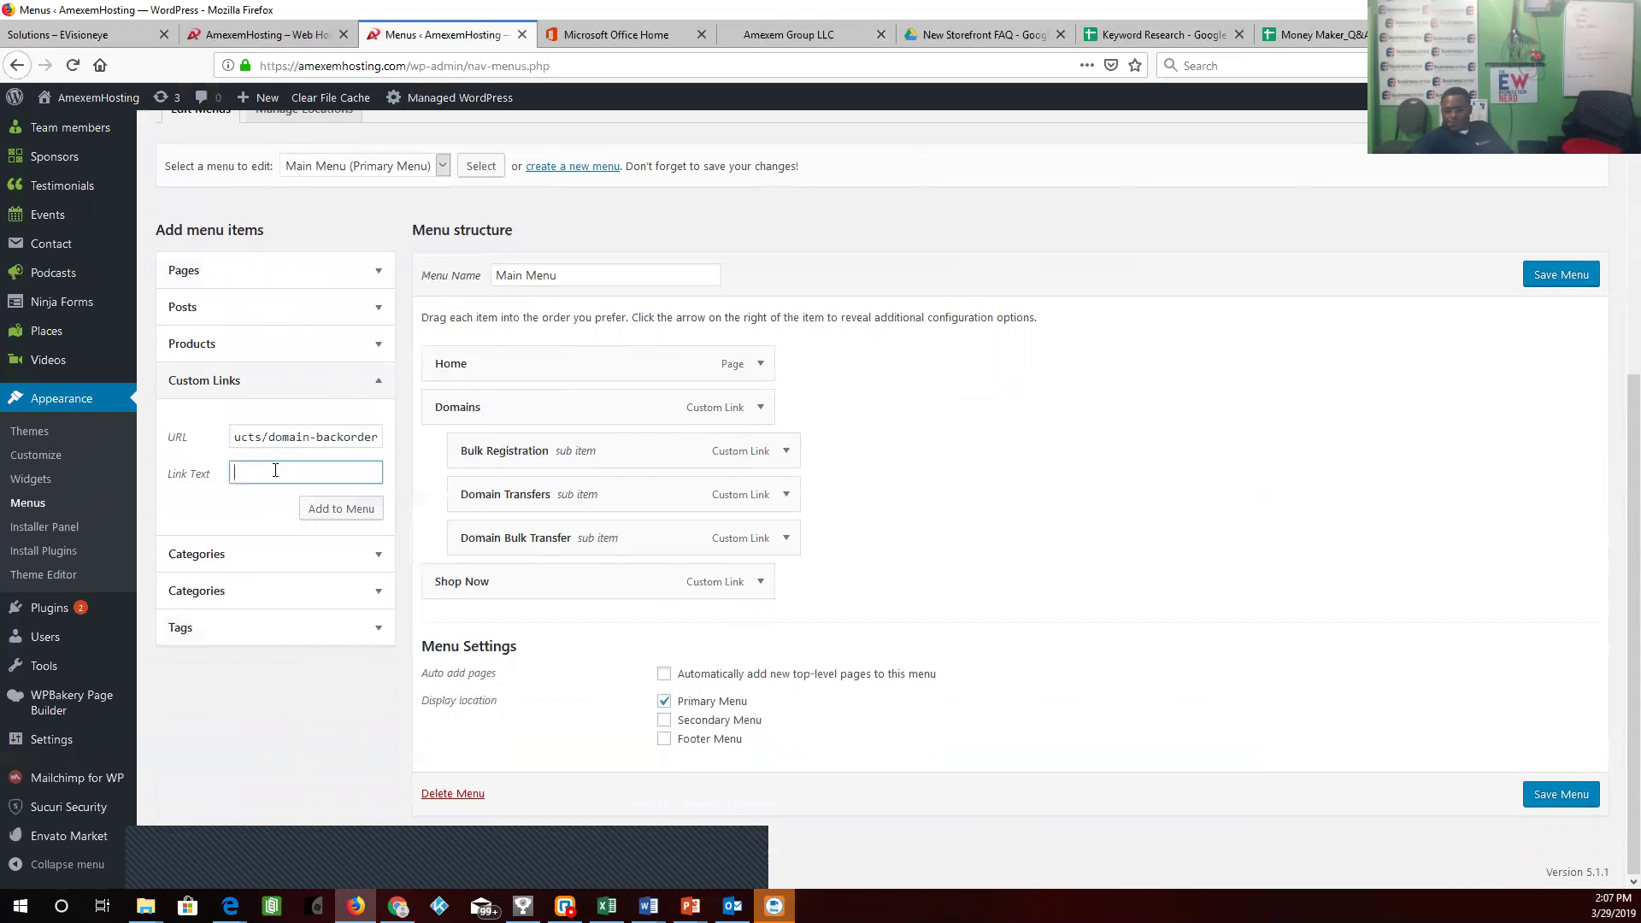
text(Do)
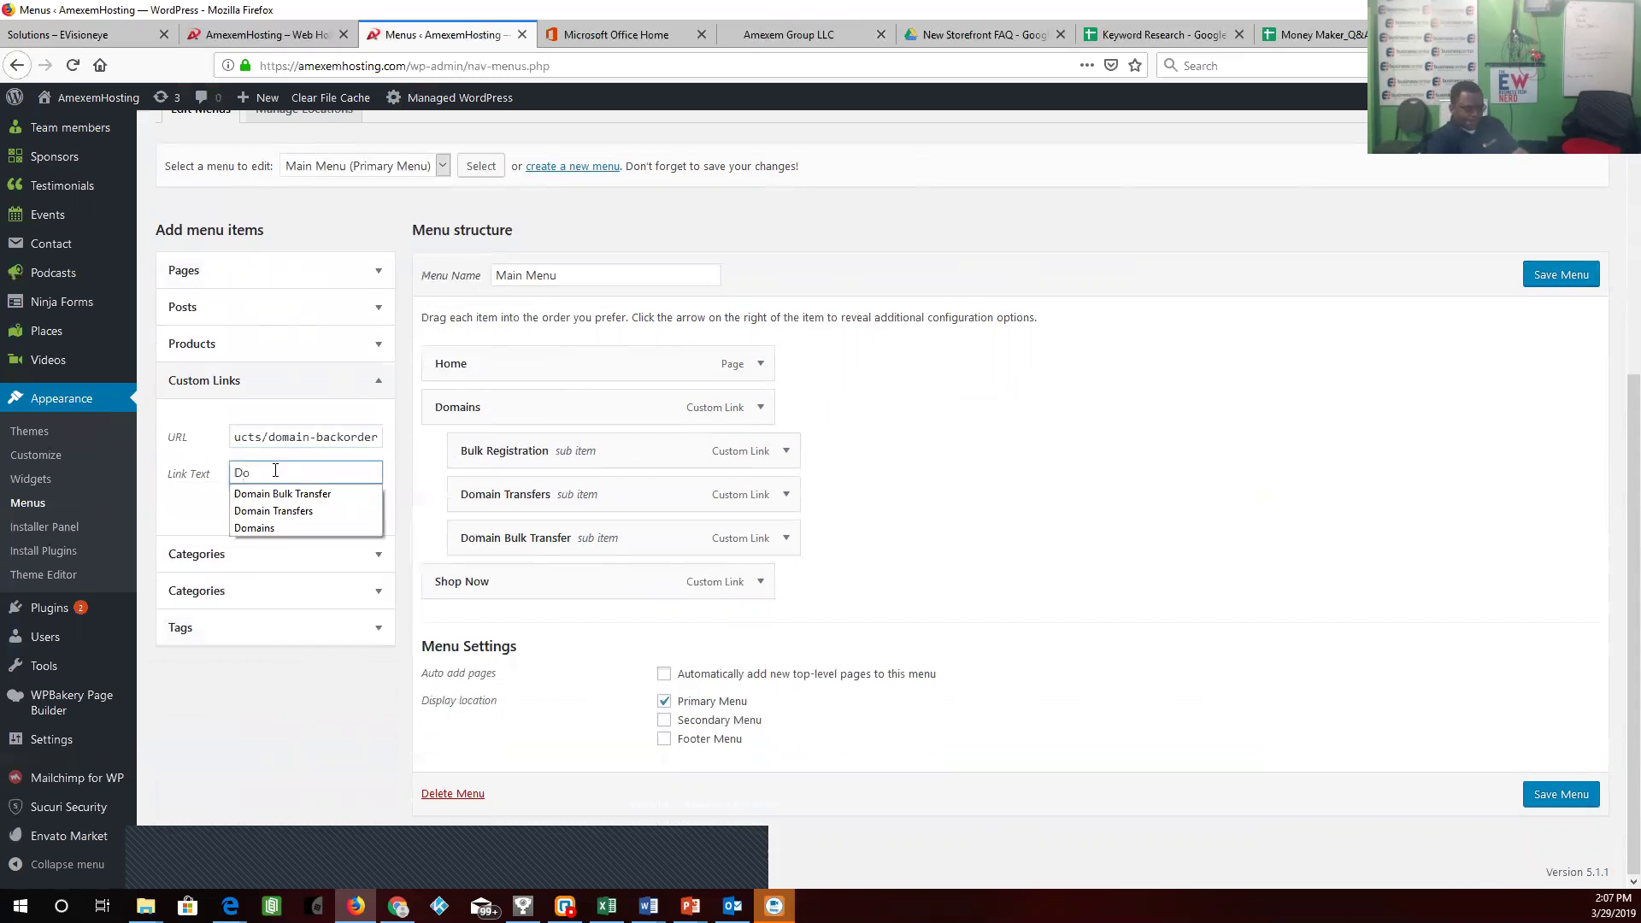
text(main Back o)
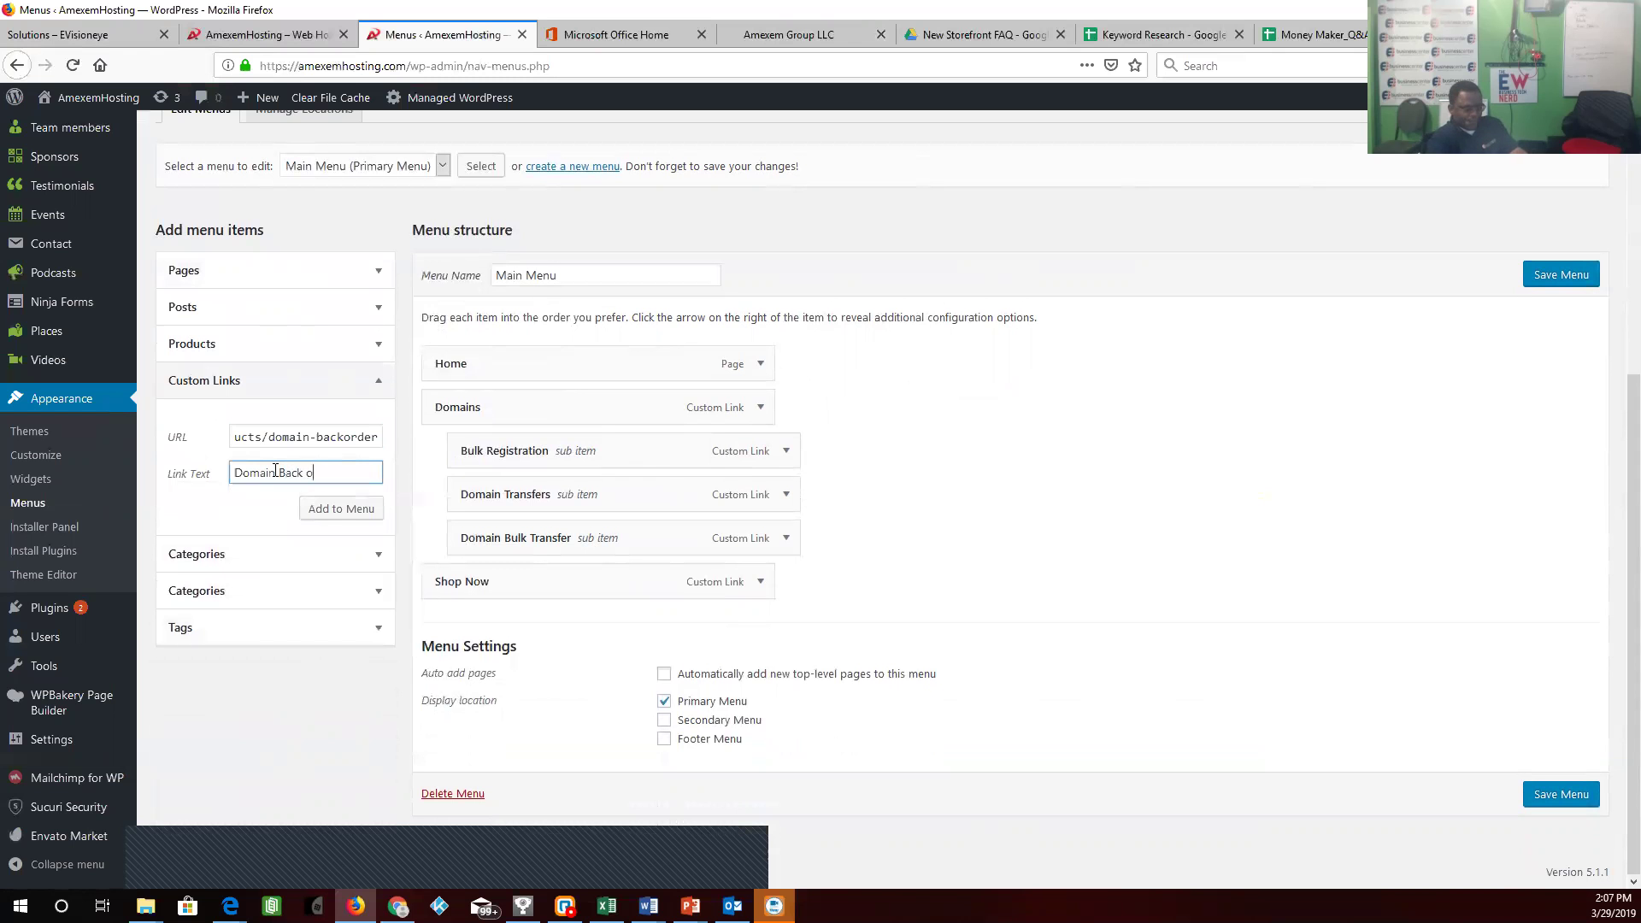
text(rderd)
click(343, 513)
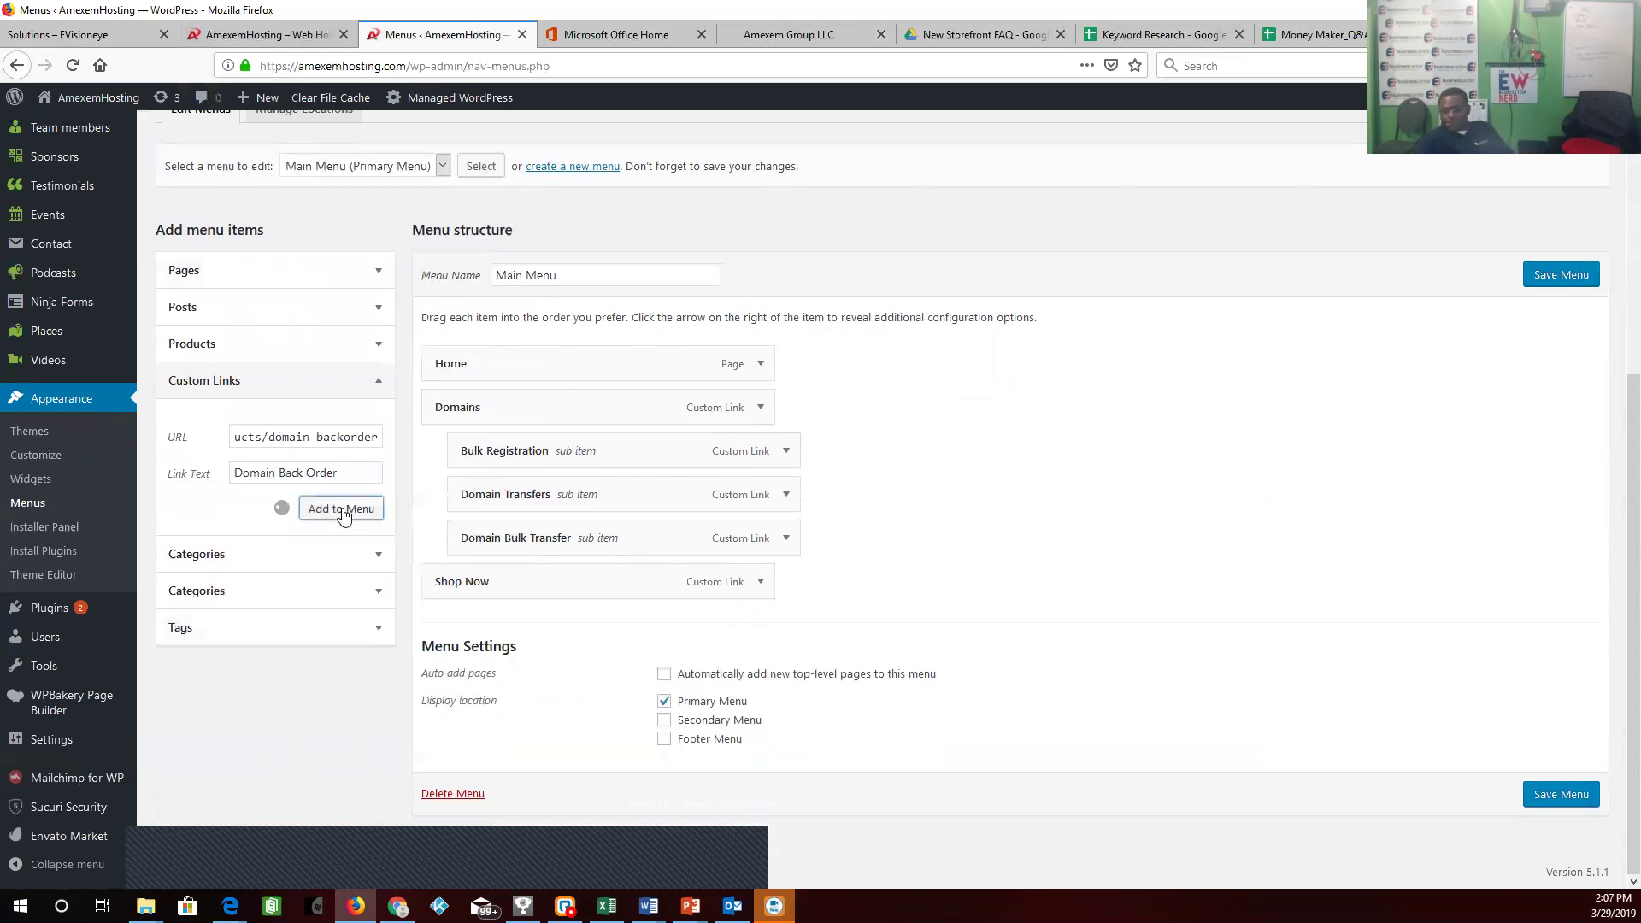
drag(535, 625, 564, 581)
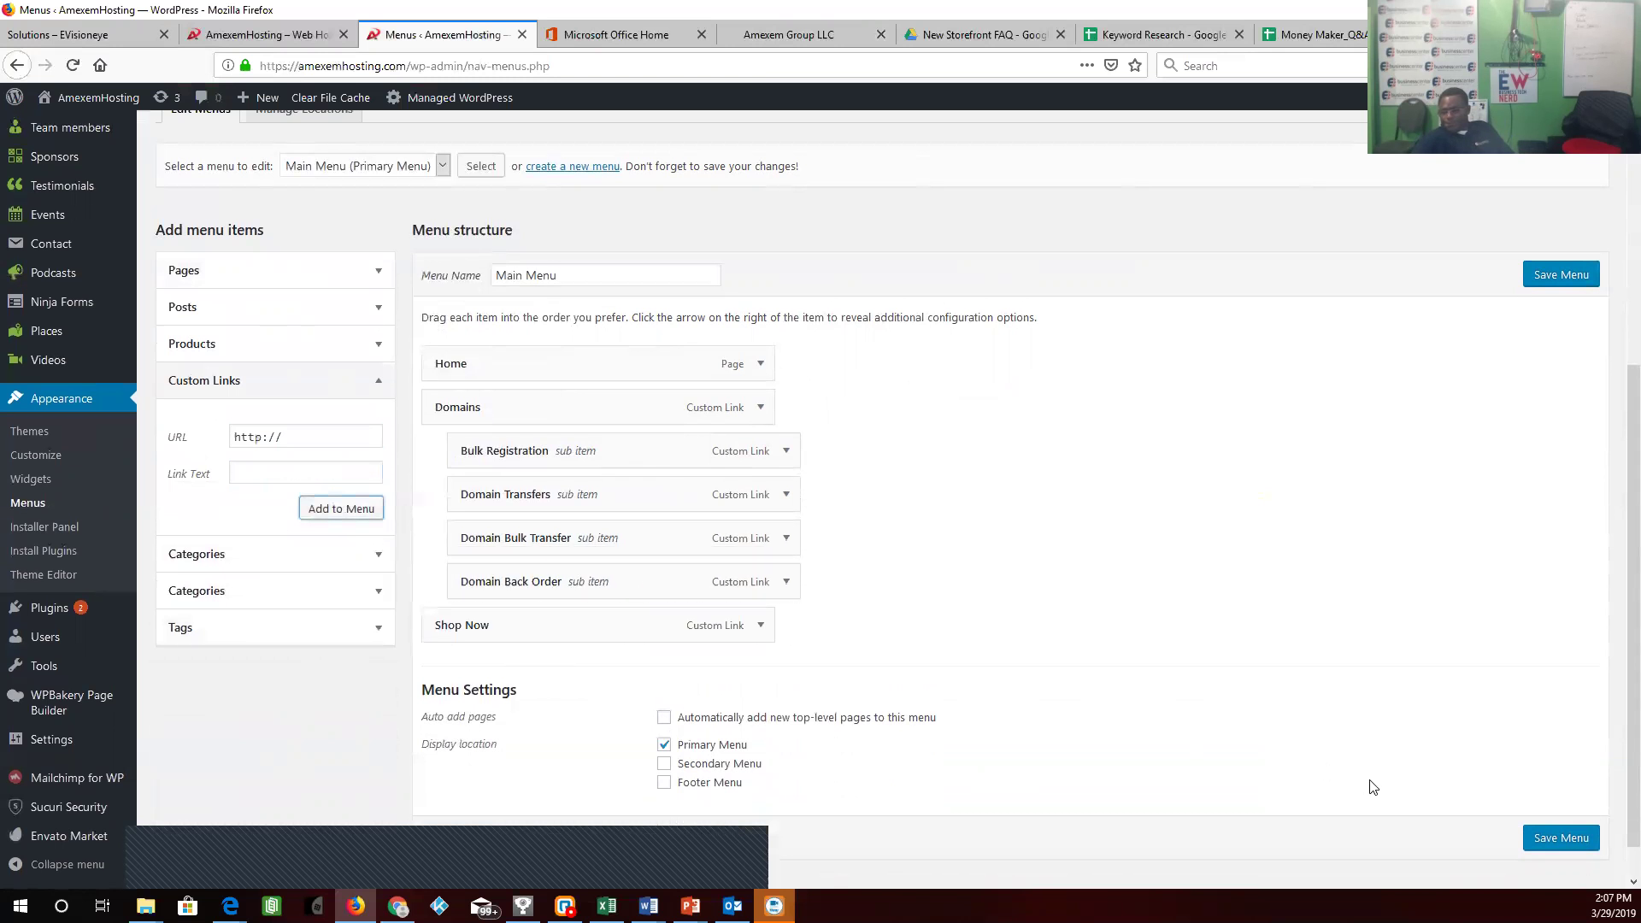
click(1561, 838)
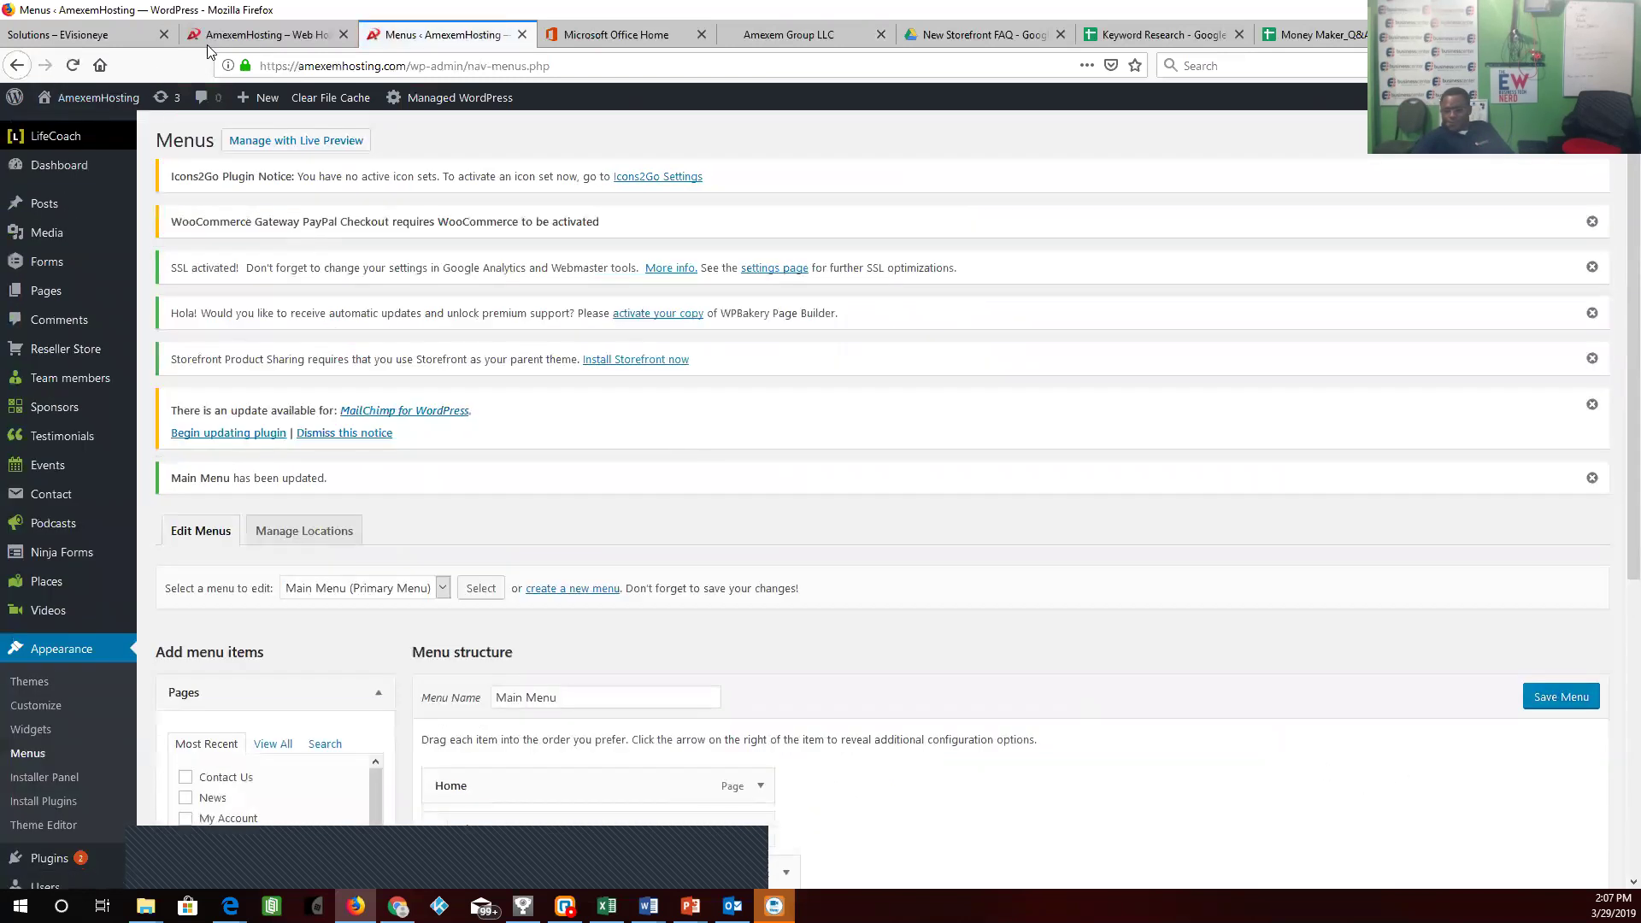
- Reload the live AmexemHosting homepage and check the four DOMAINS submenu entries
click(221, 36)
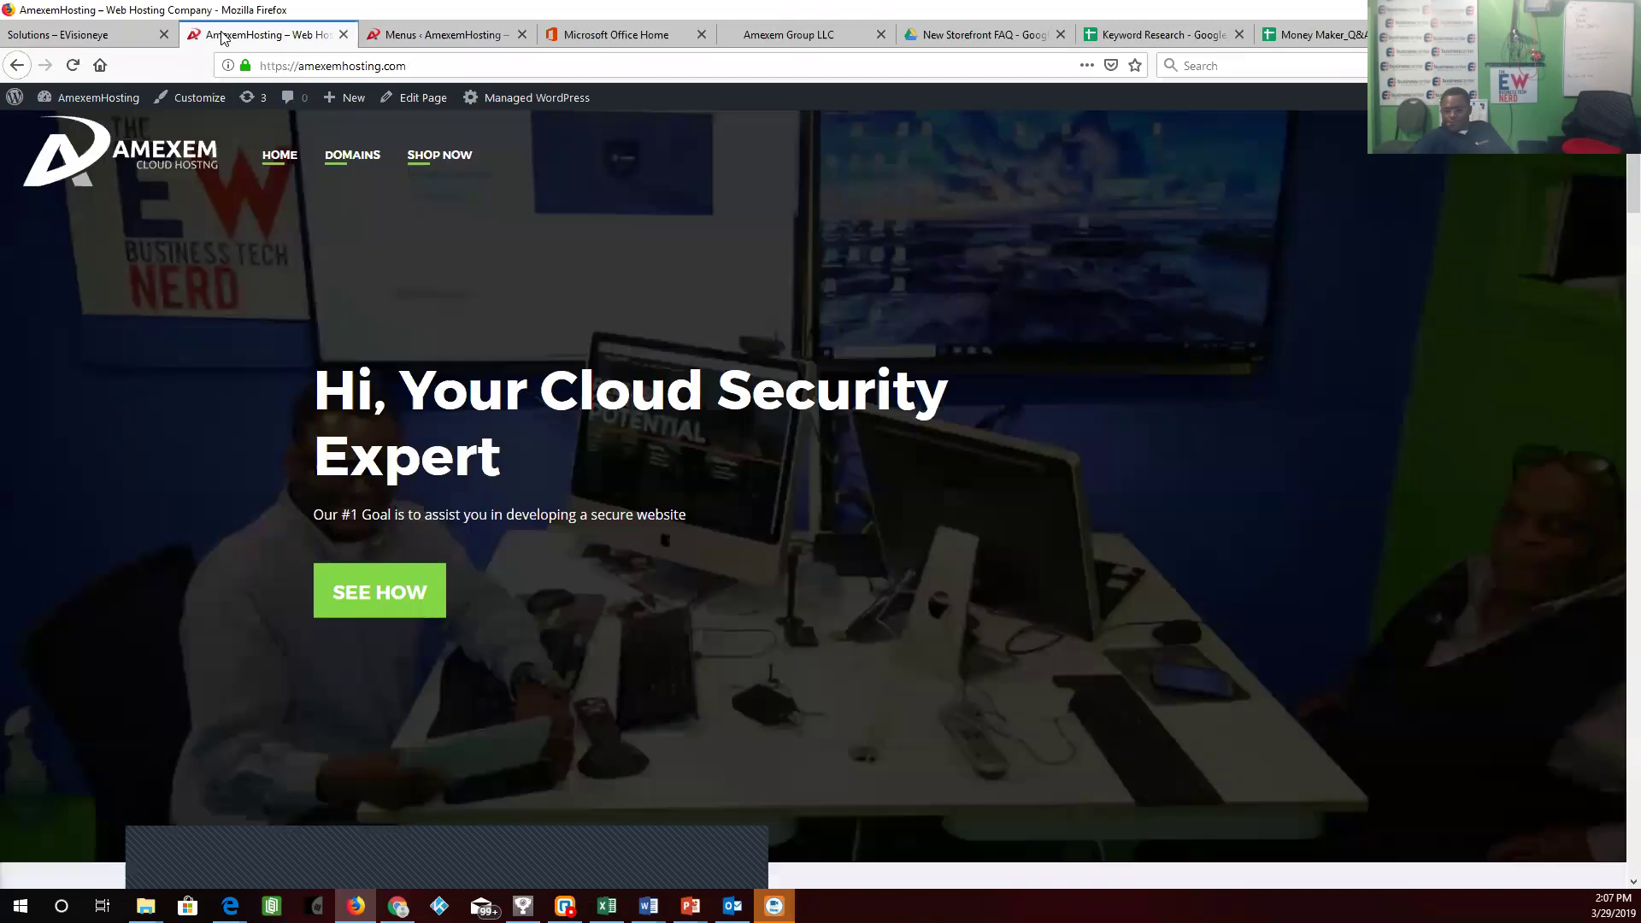
click(71, 66)
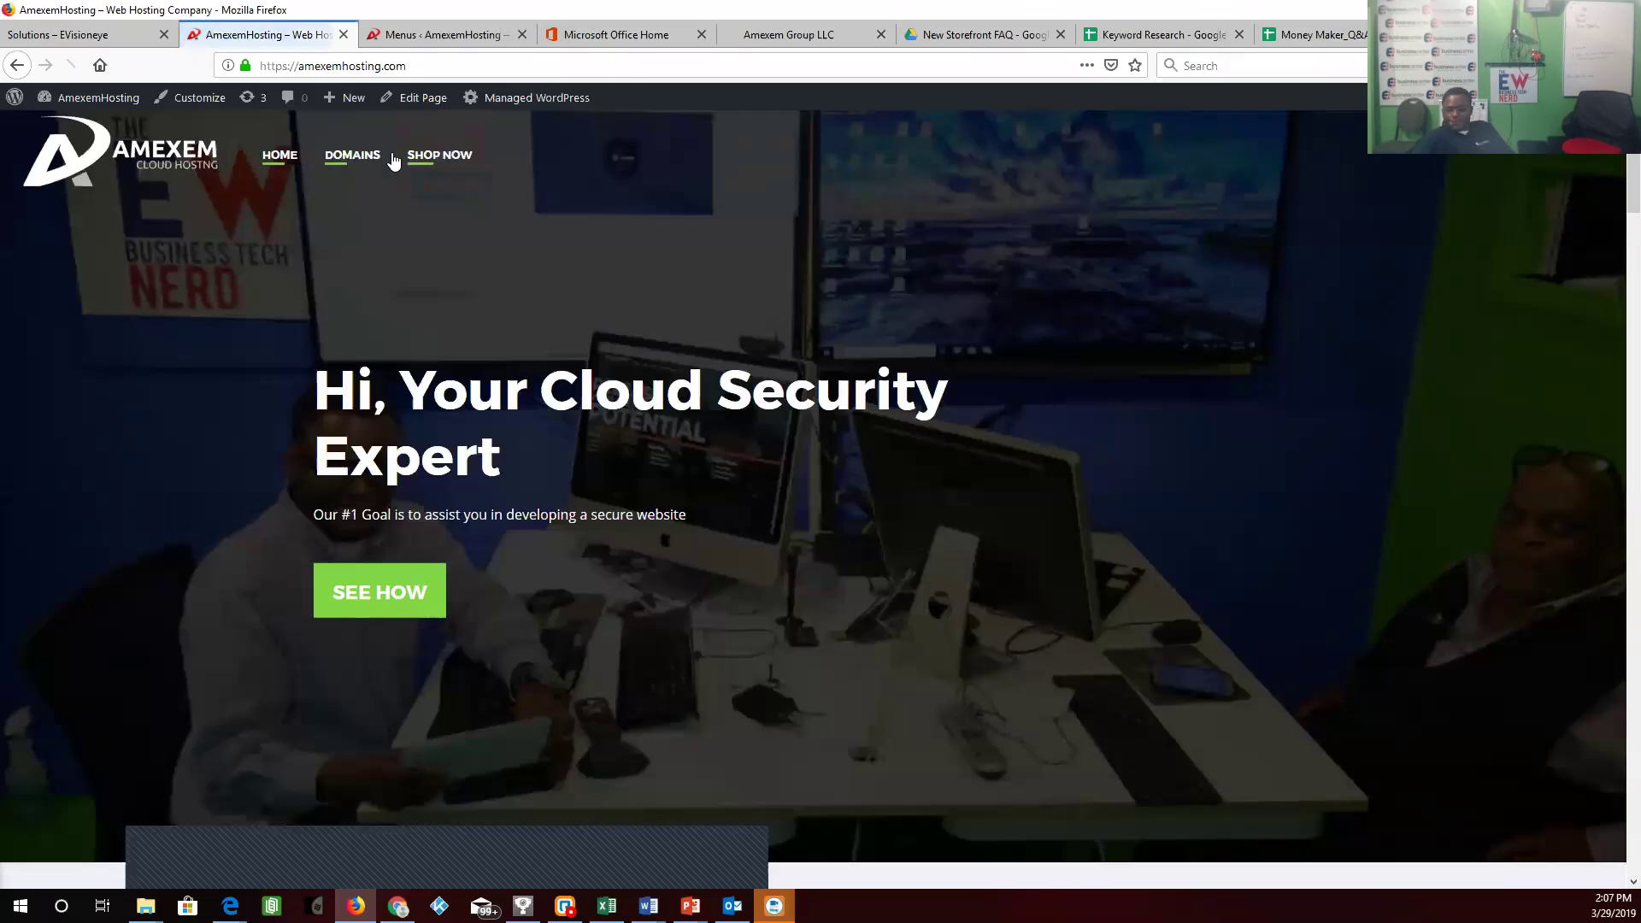
mouse_move(358, 162)
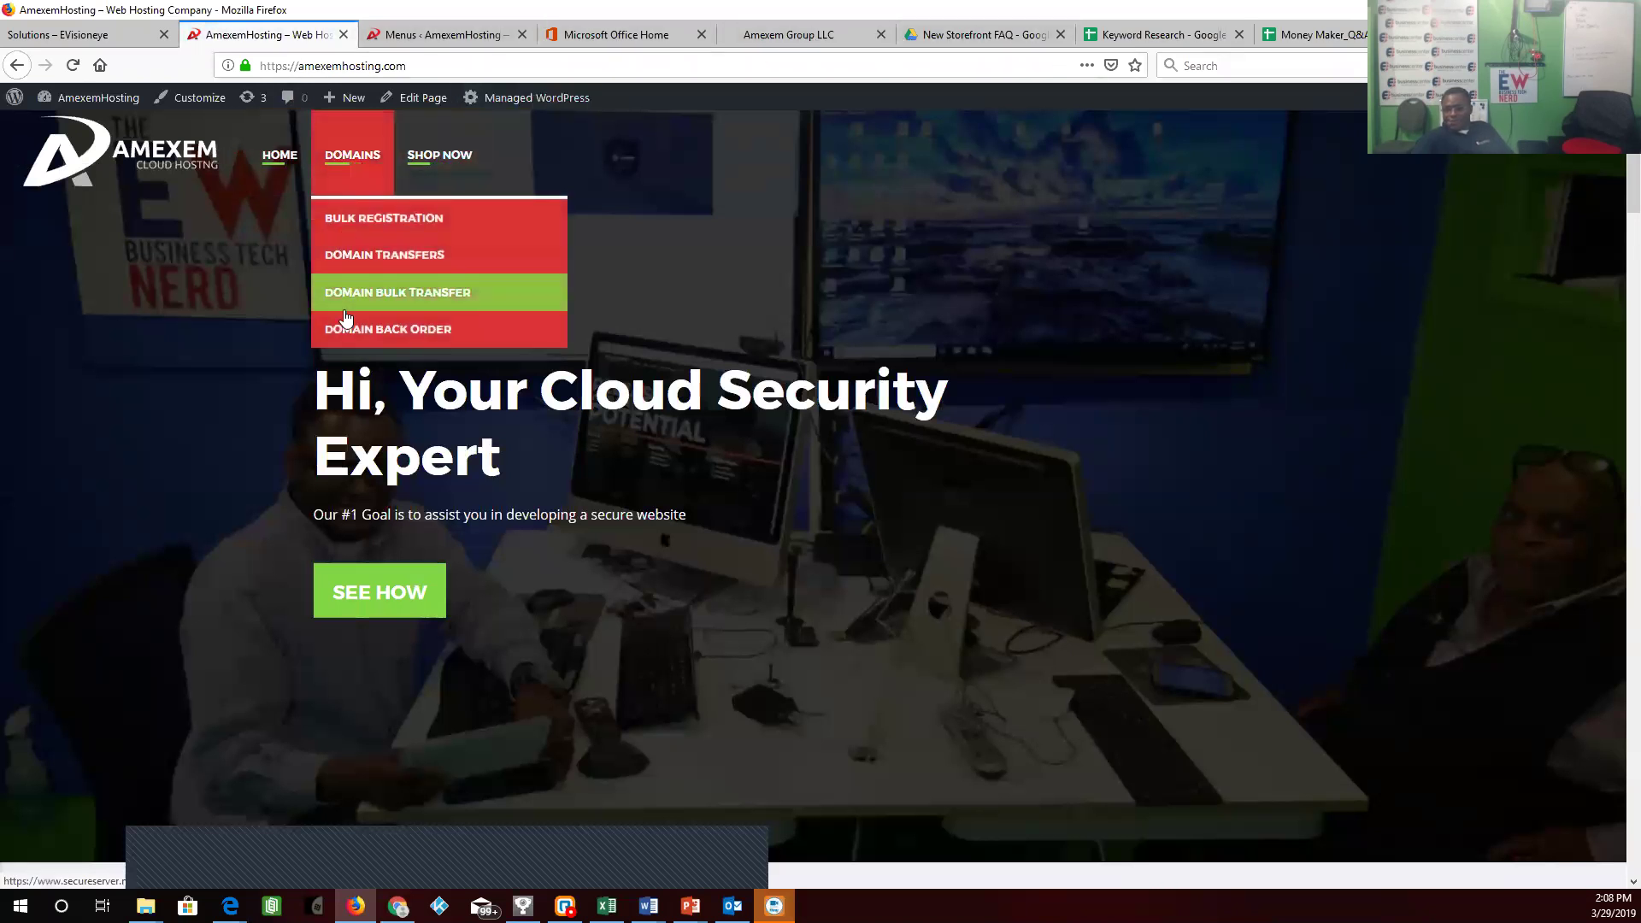
- Look over the storefront's Hosting list: cPanel, Plesk, WordPress, Business, VPS, Dedicated Server
click(798, 29)
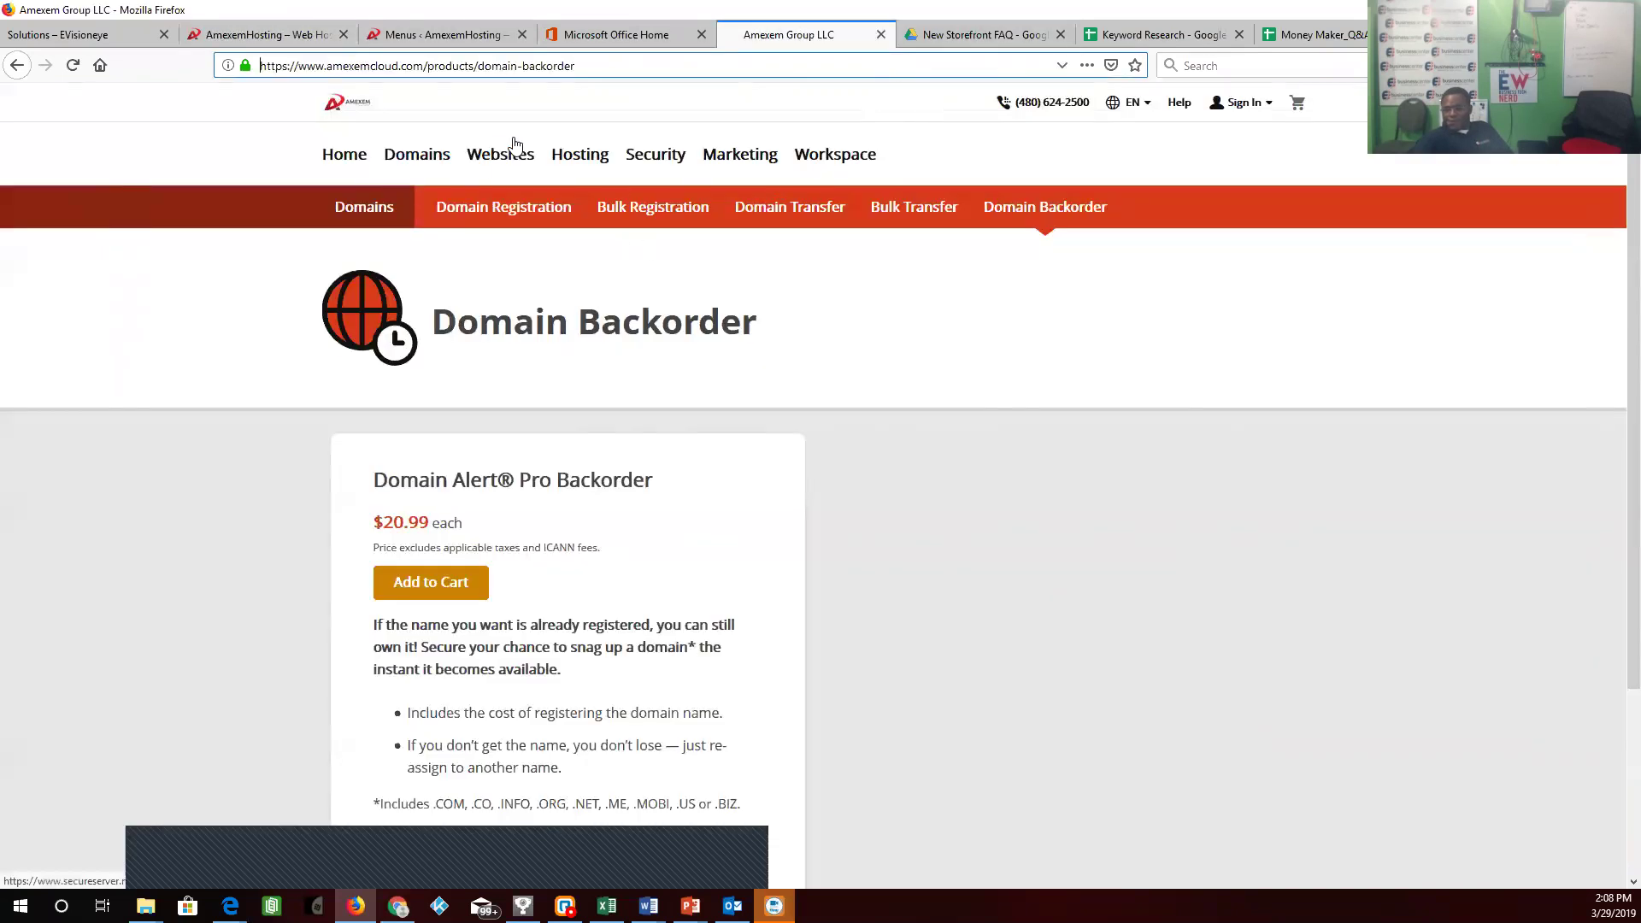
mouse_move(505, 161)
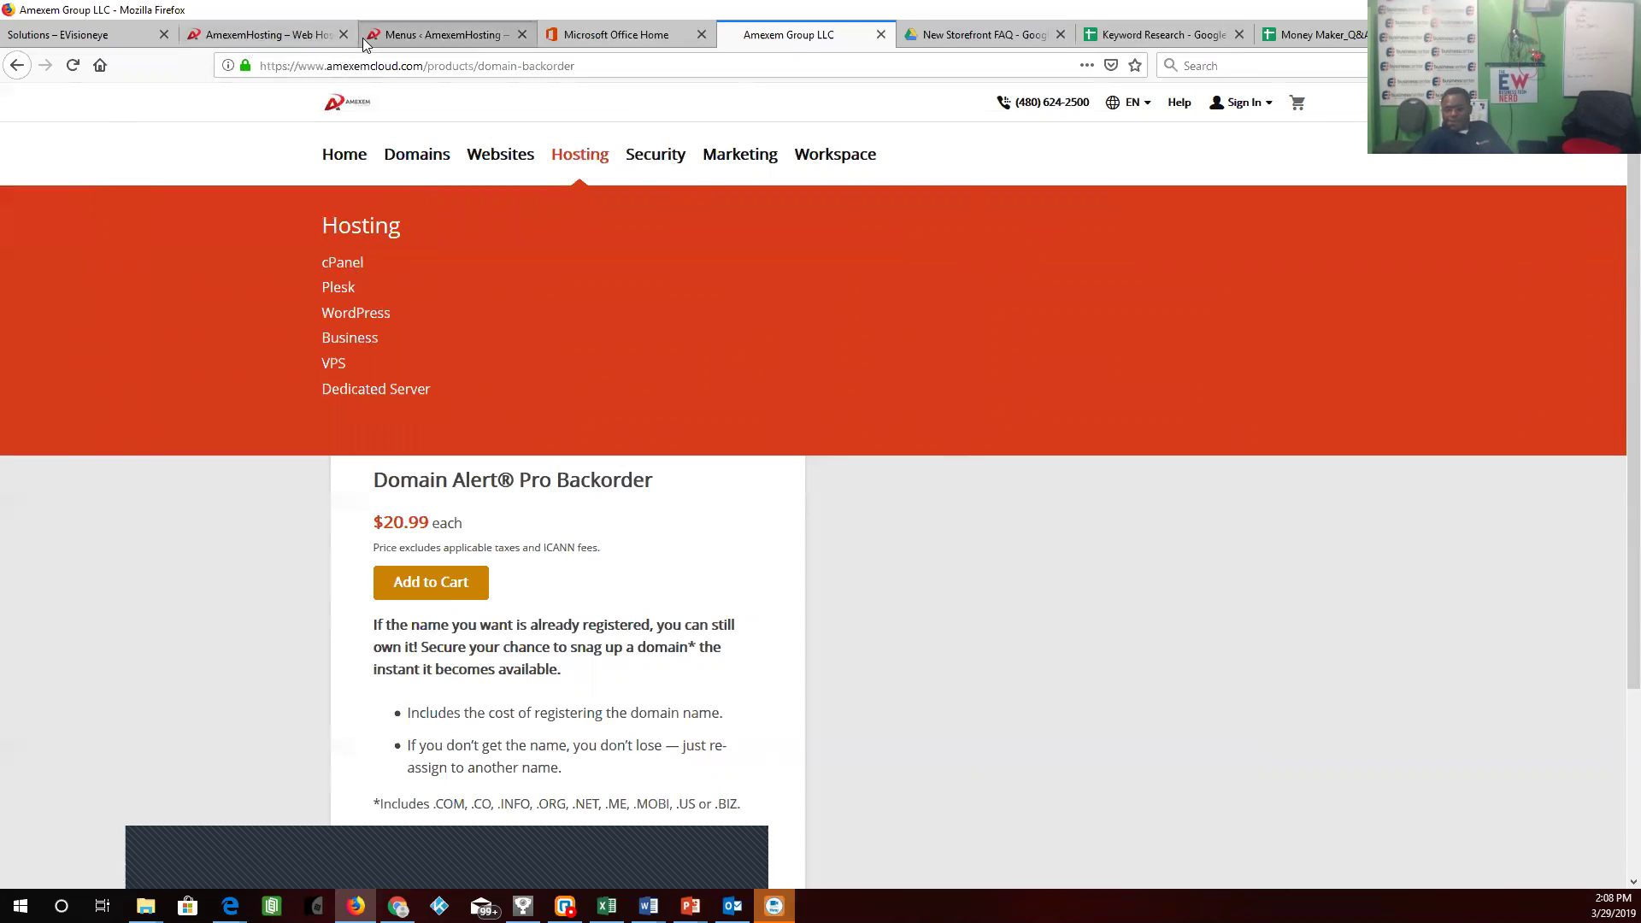
- Add a 'Hosting' custom link with URL # and move it above Shop Now
click(436, 36)
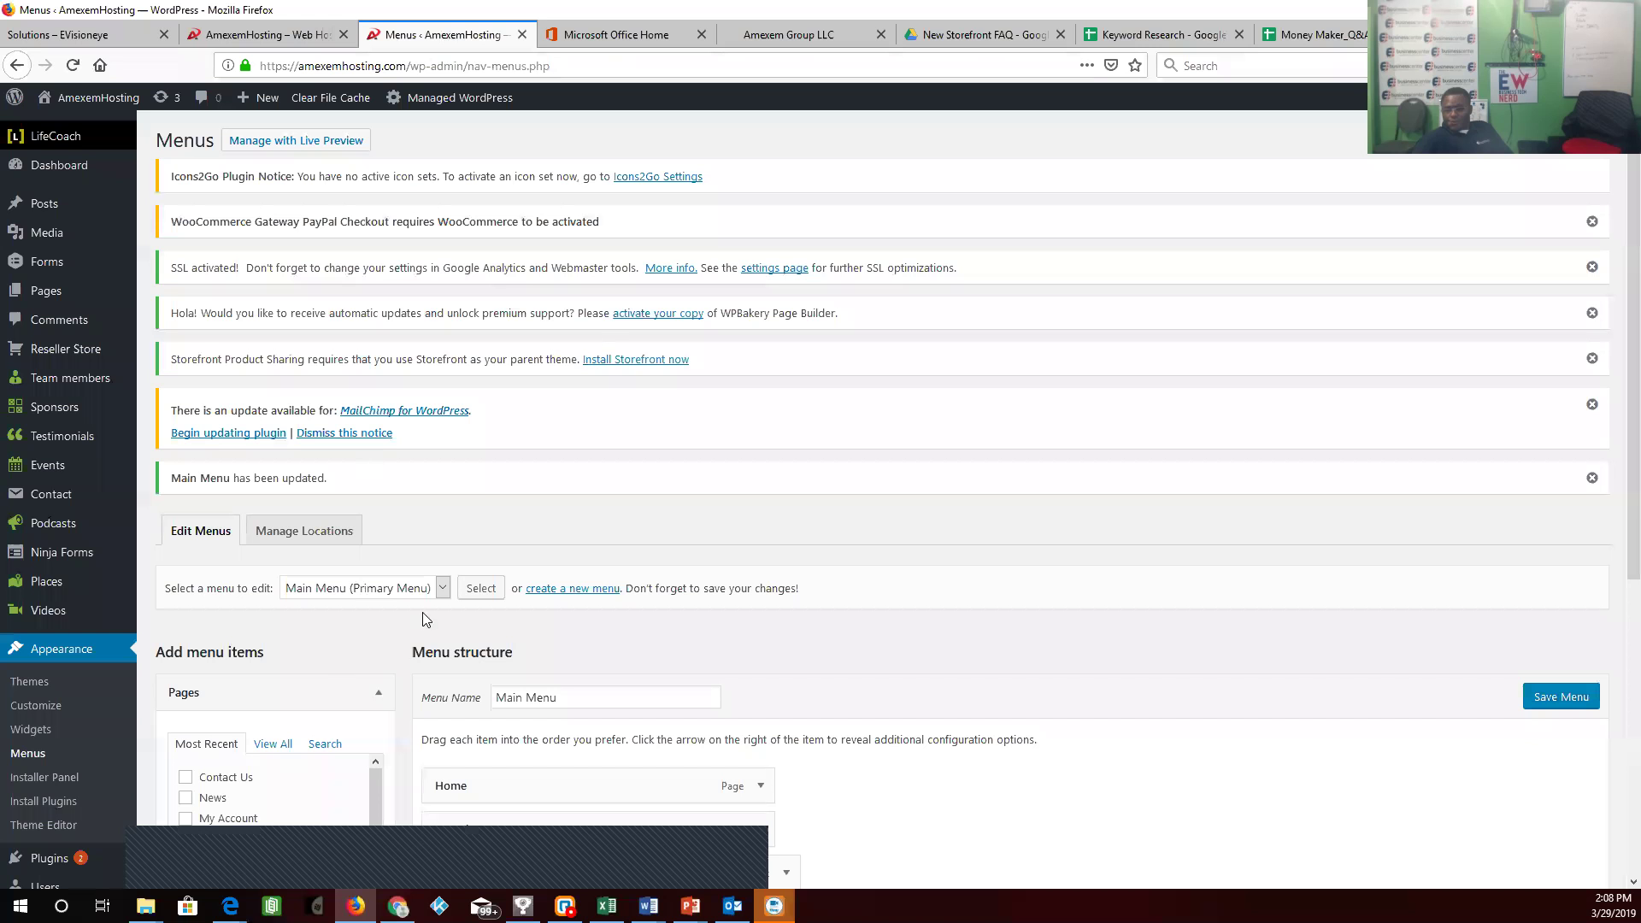
scroll(425, 619, down, 5)
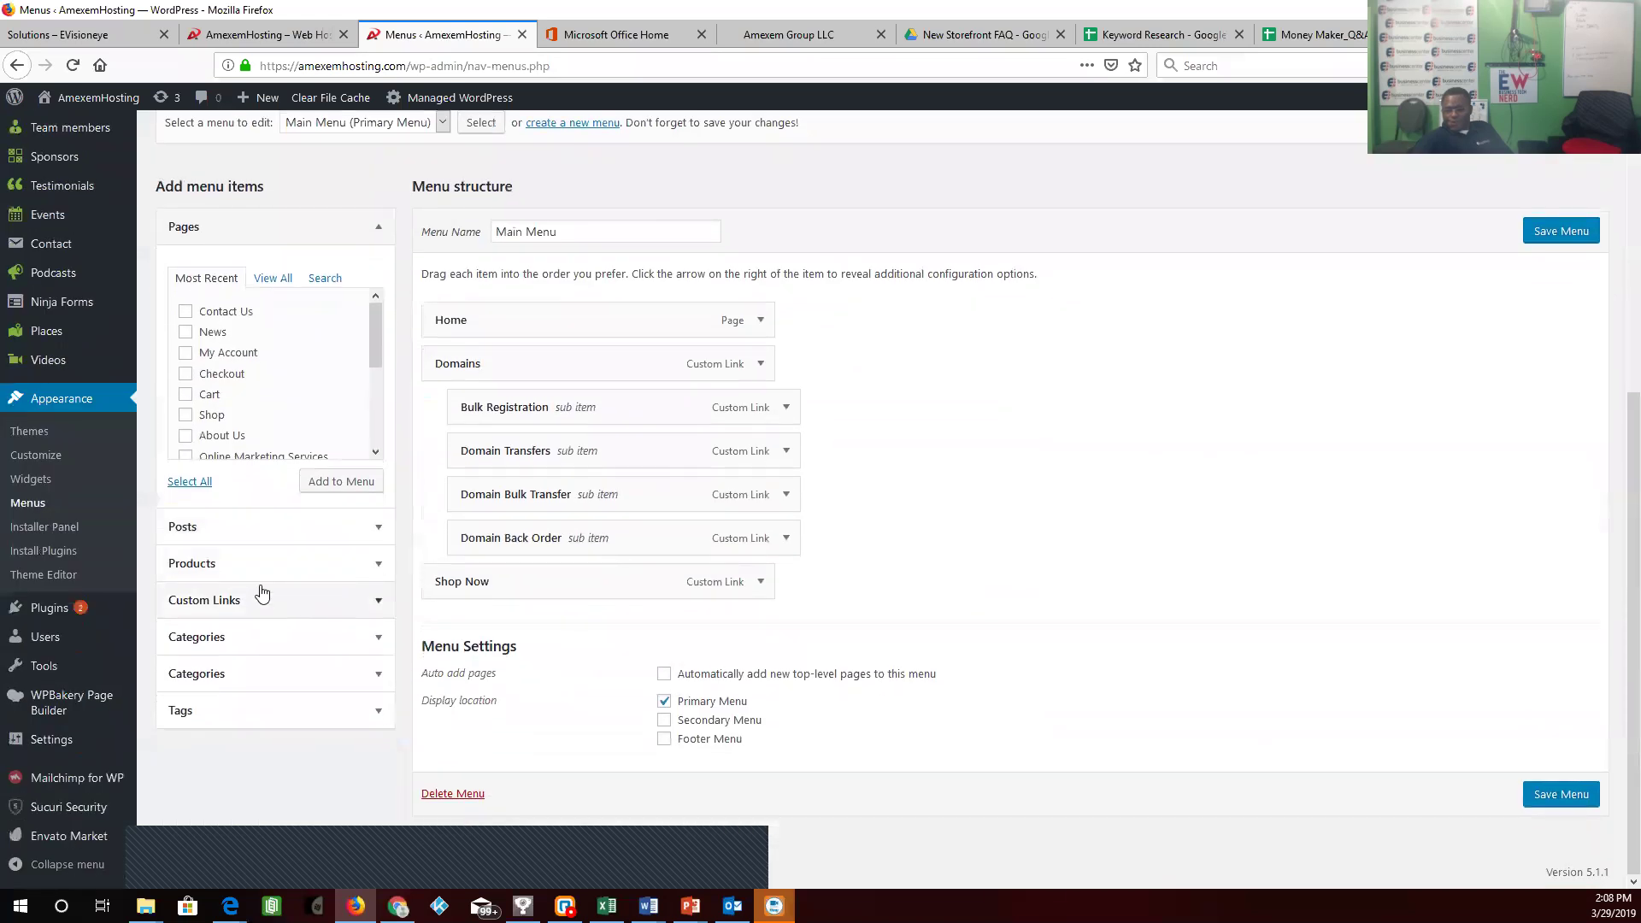
click(261, 596)
drag(291, 393, 162, 389)
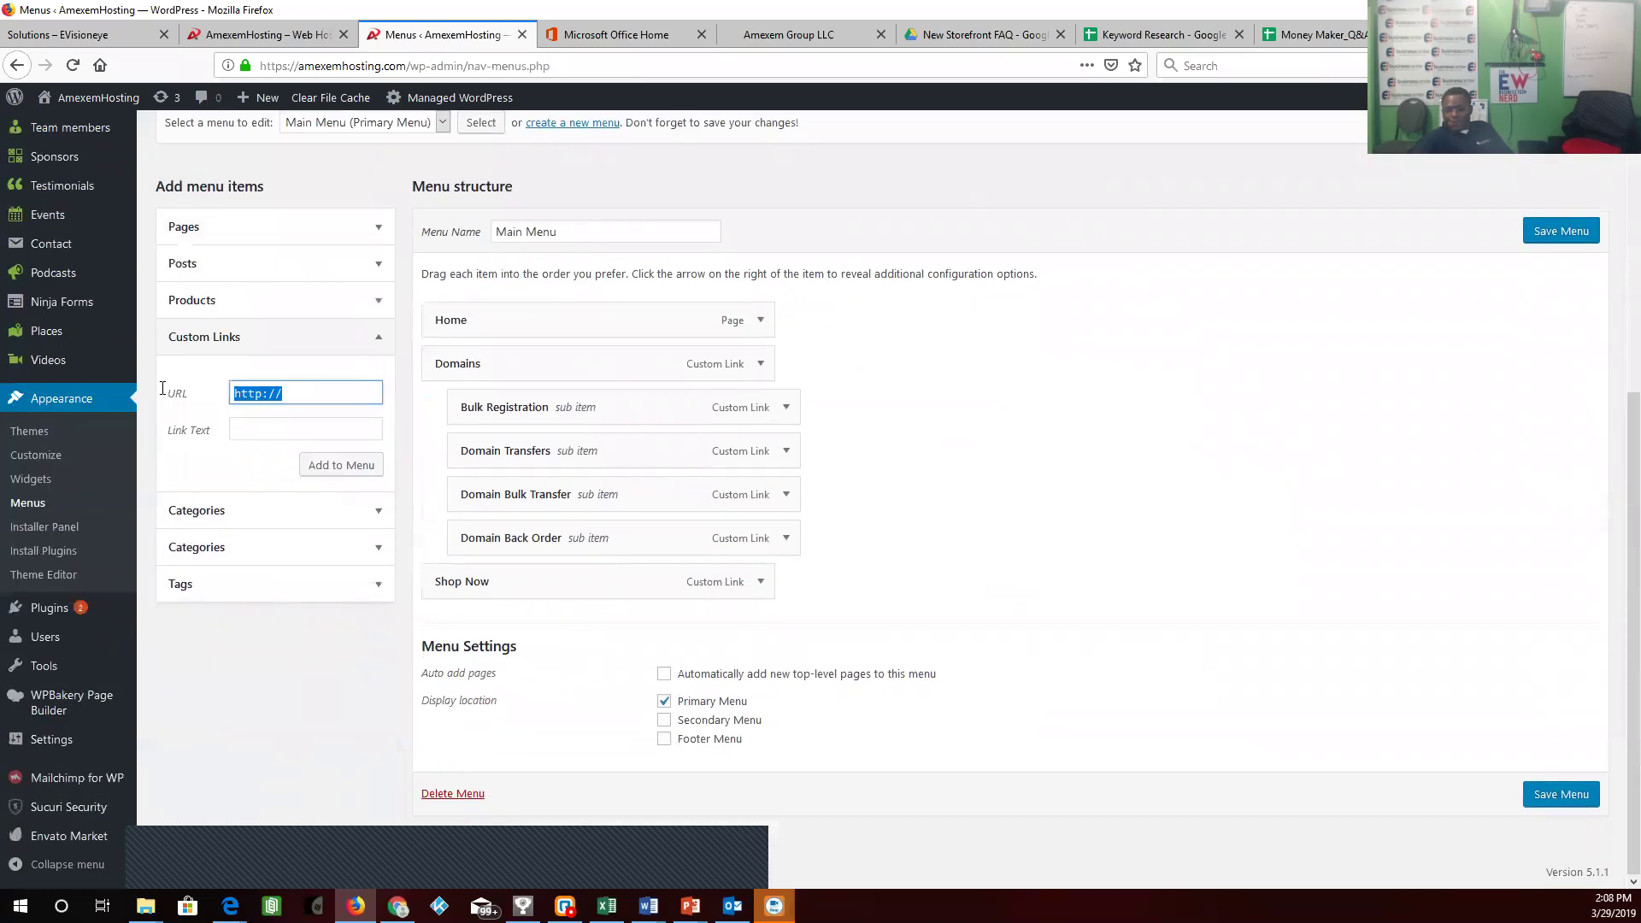
text(#)
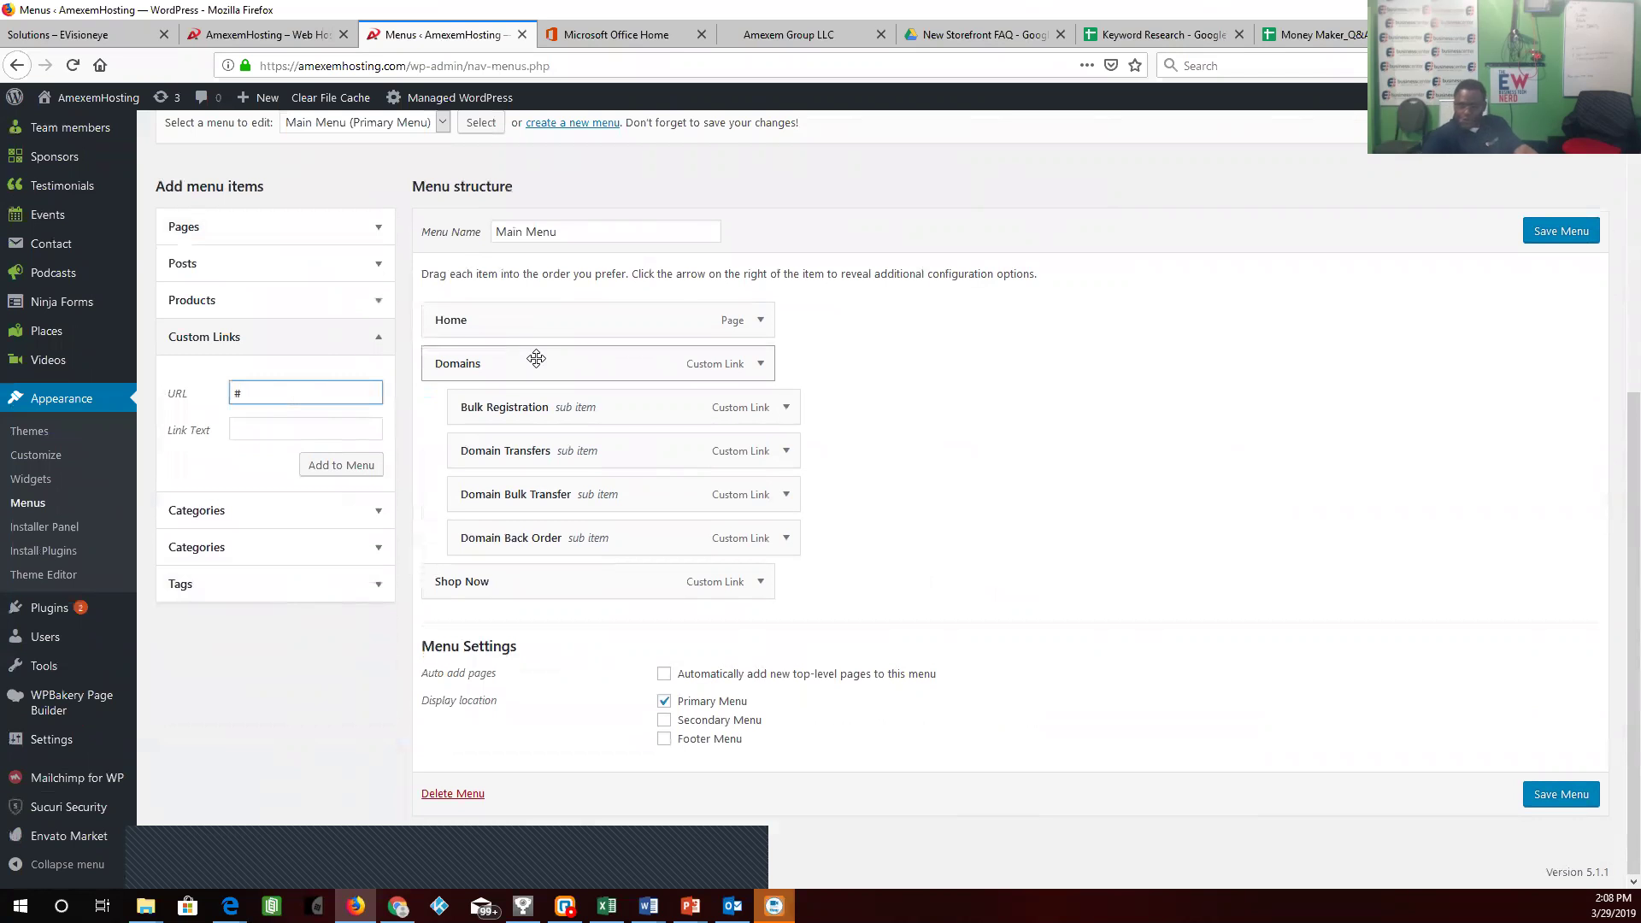
click(268, 425)
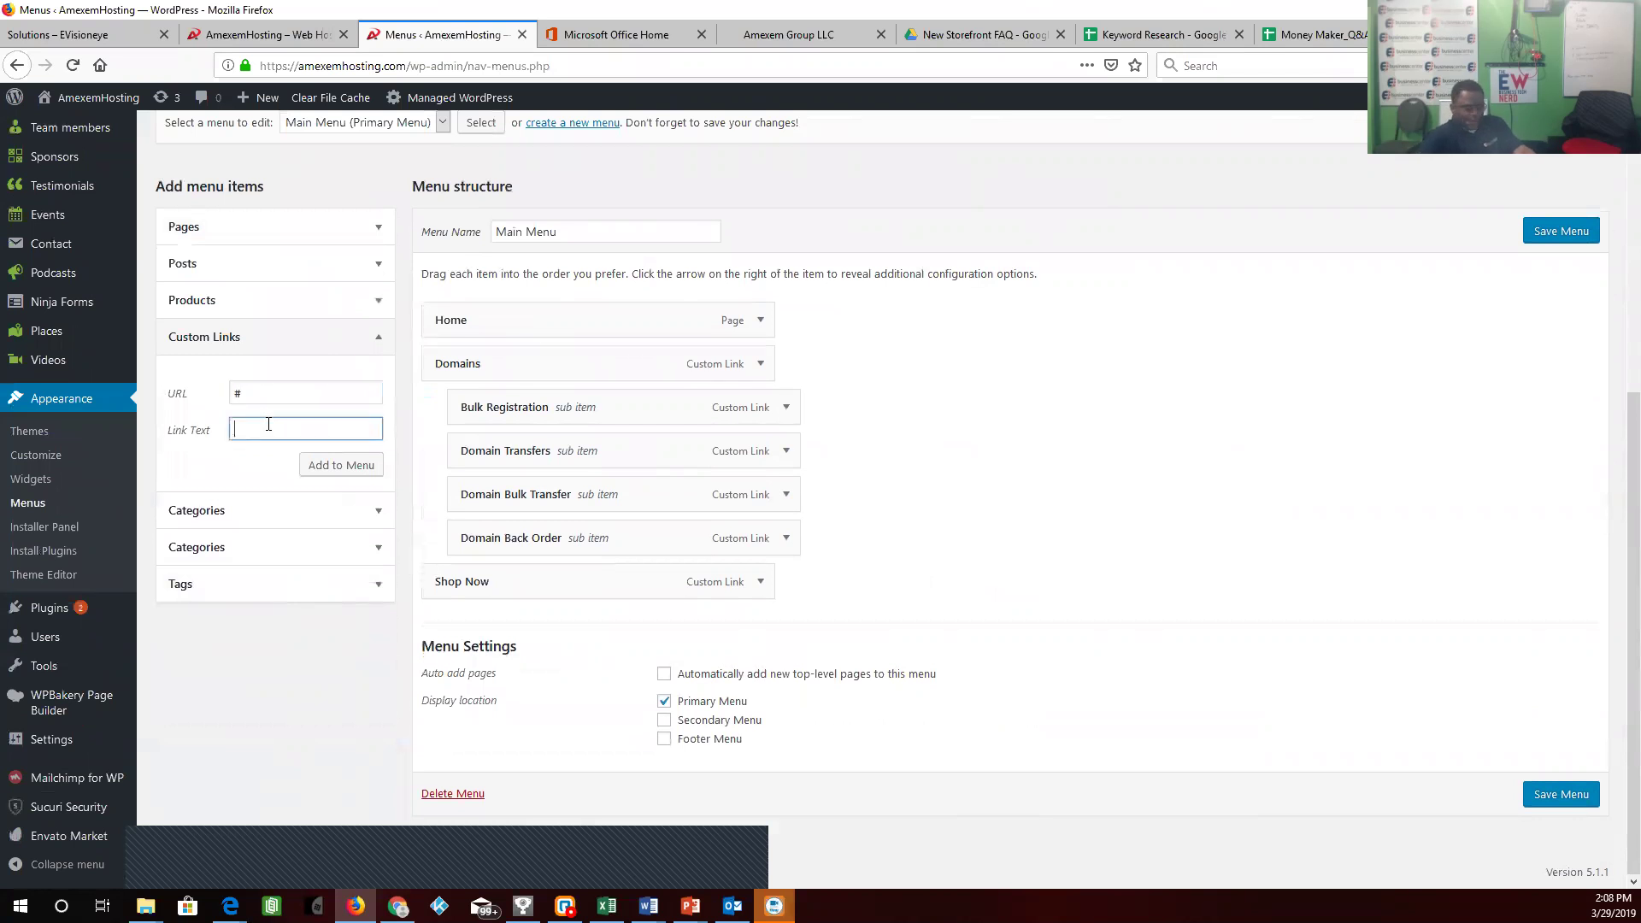
text(Hosting)
click(330, 471)
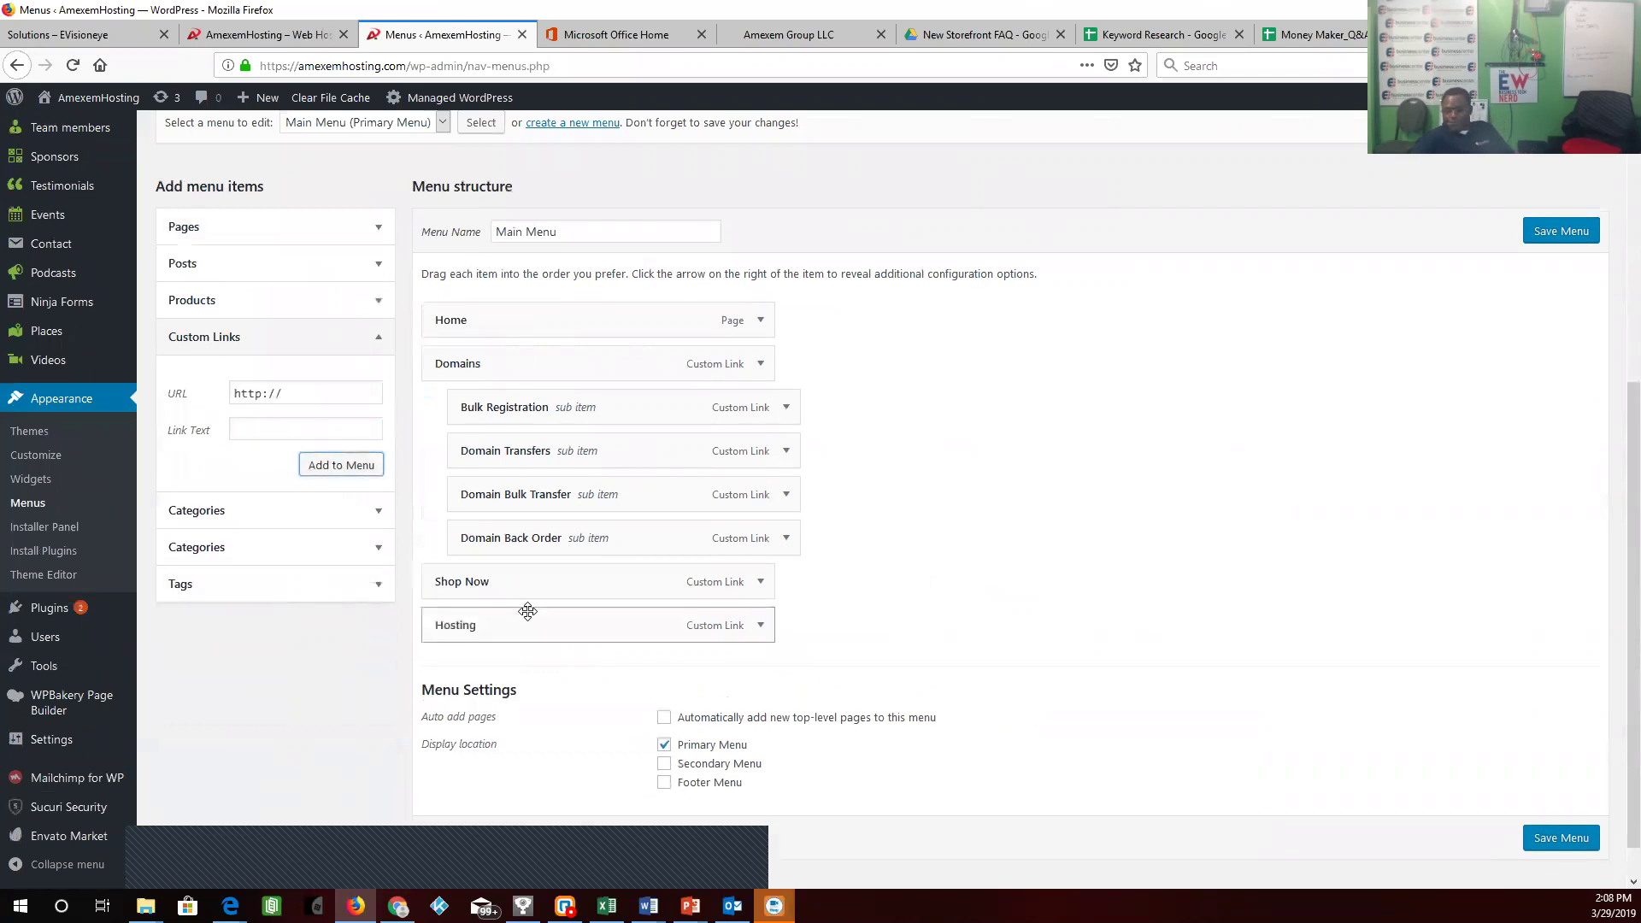
drag(524, 627, 527, 566)
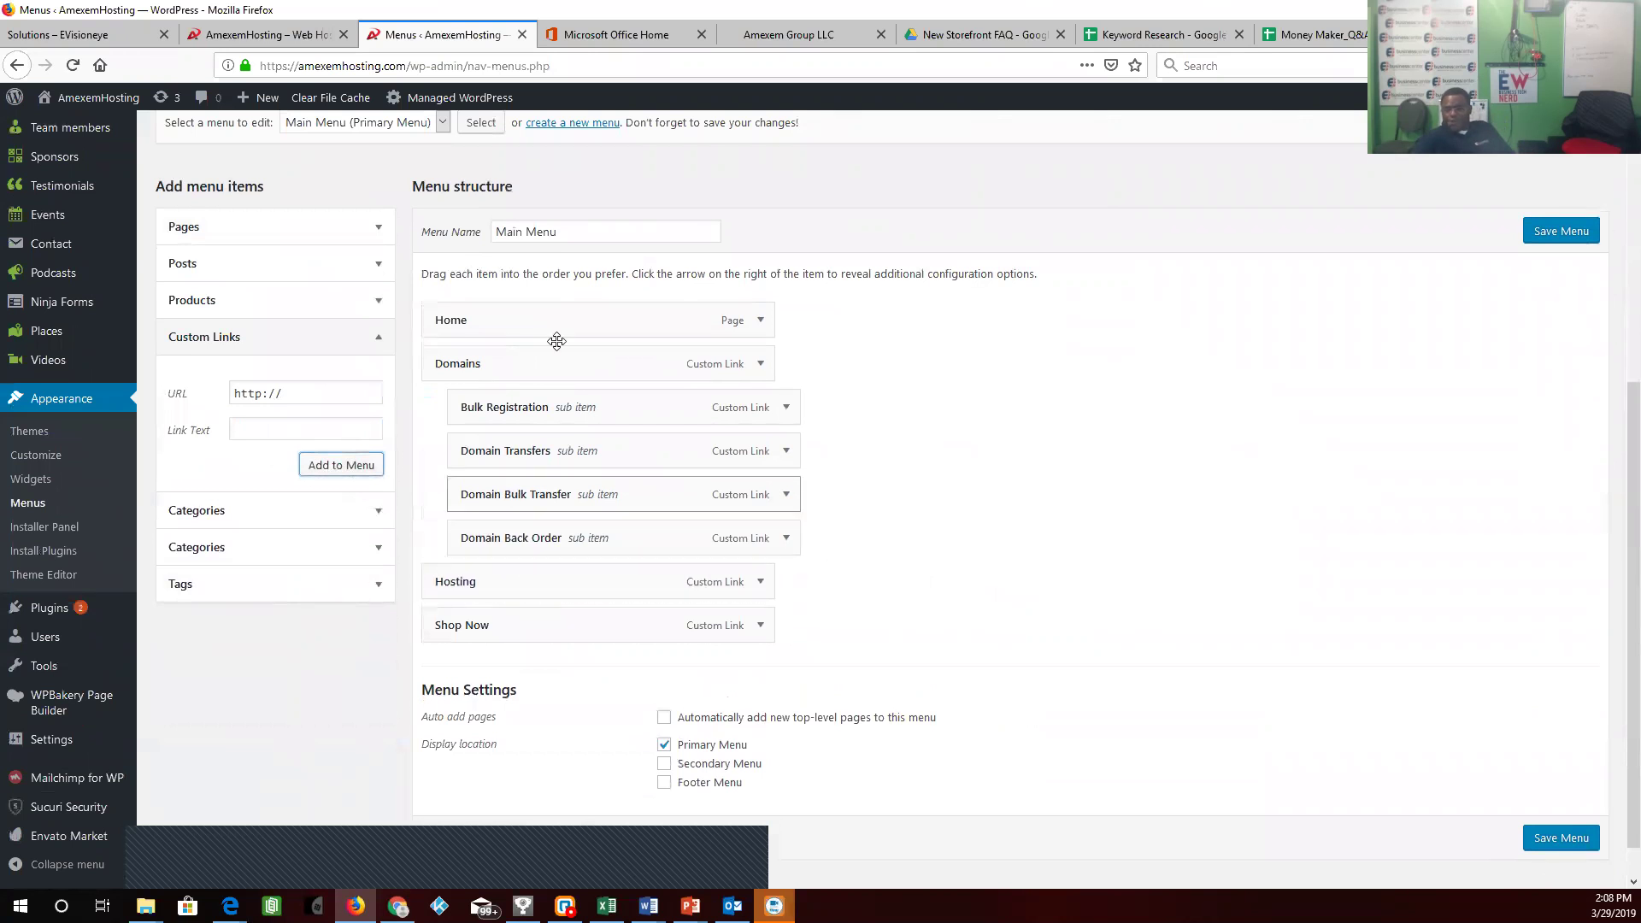
- Copy the storefront's Domain Registration page URL
click(783, 37)
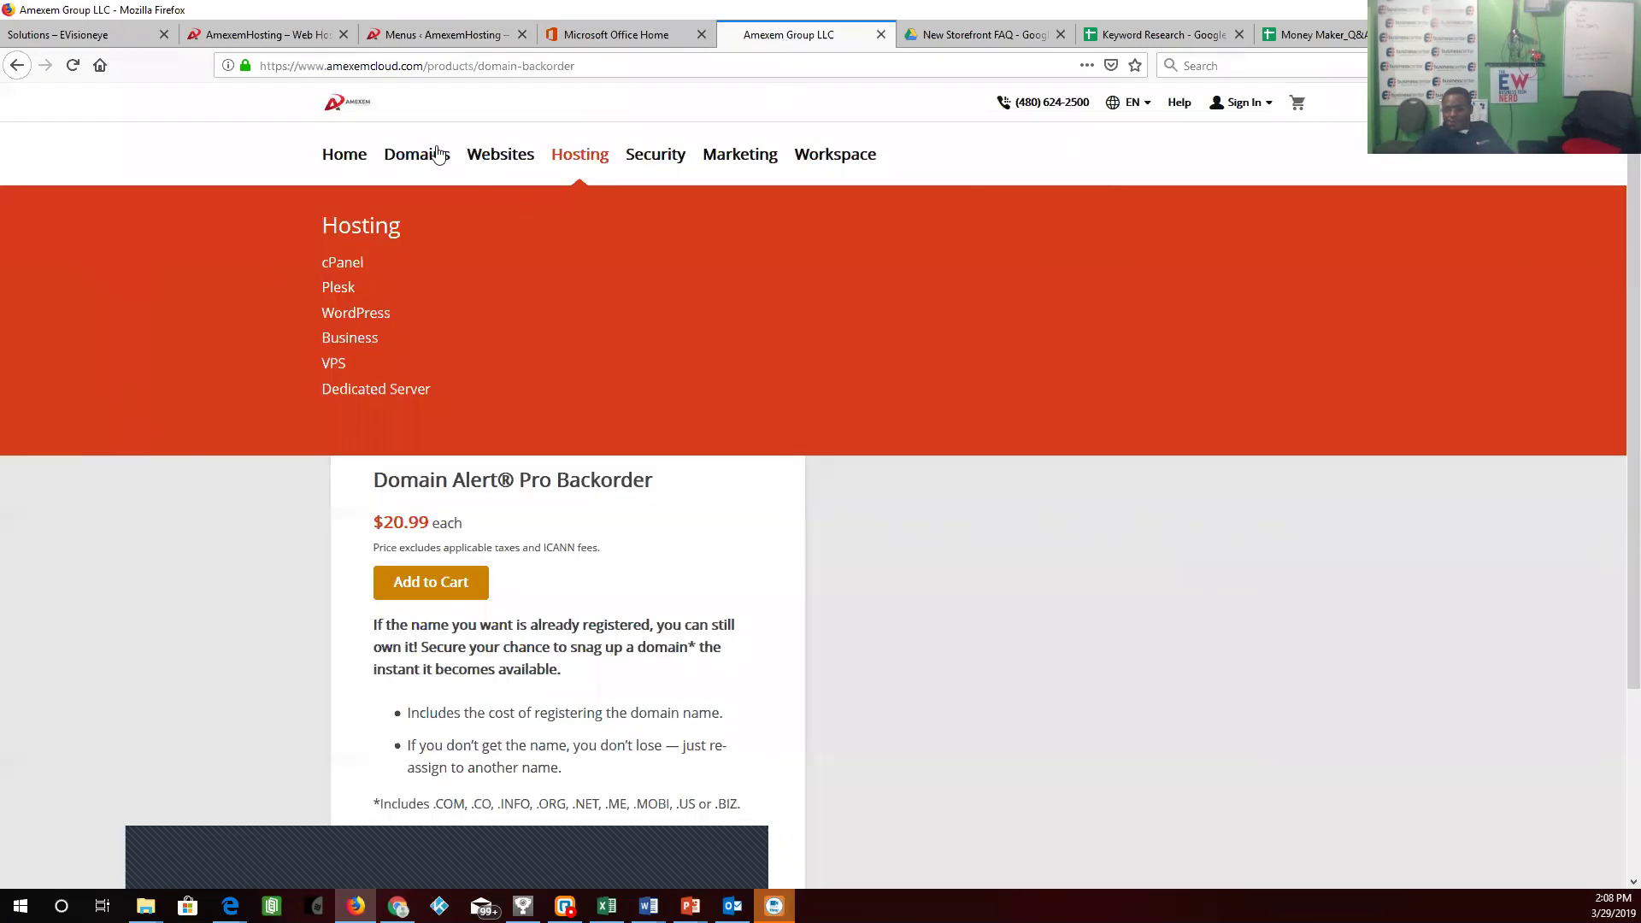
mouse_move(421, 176)
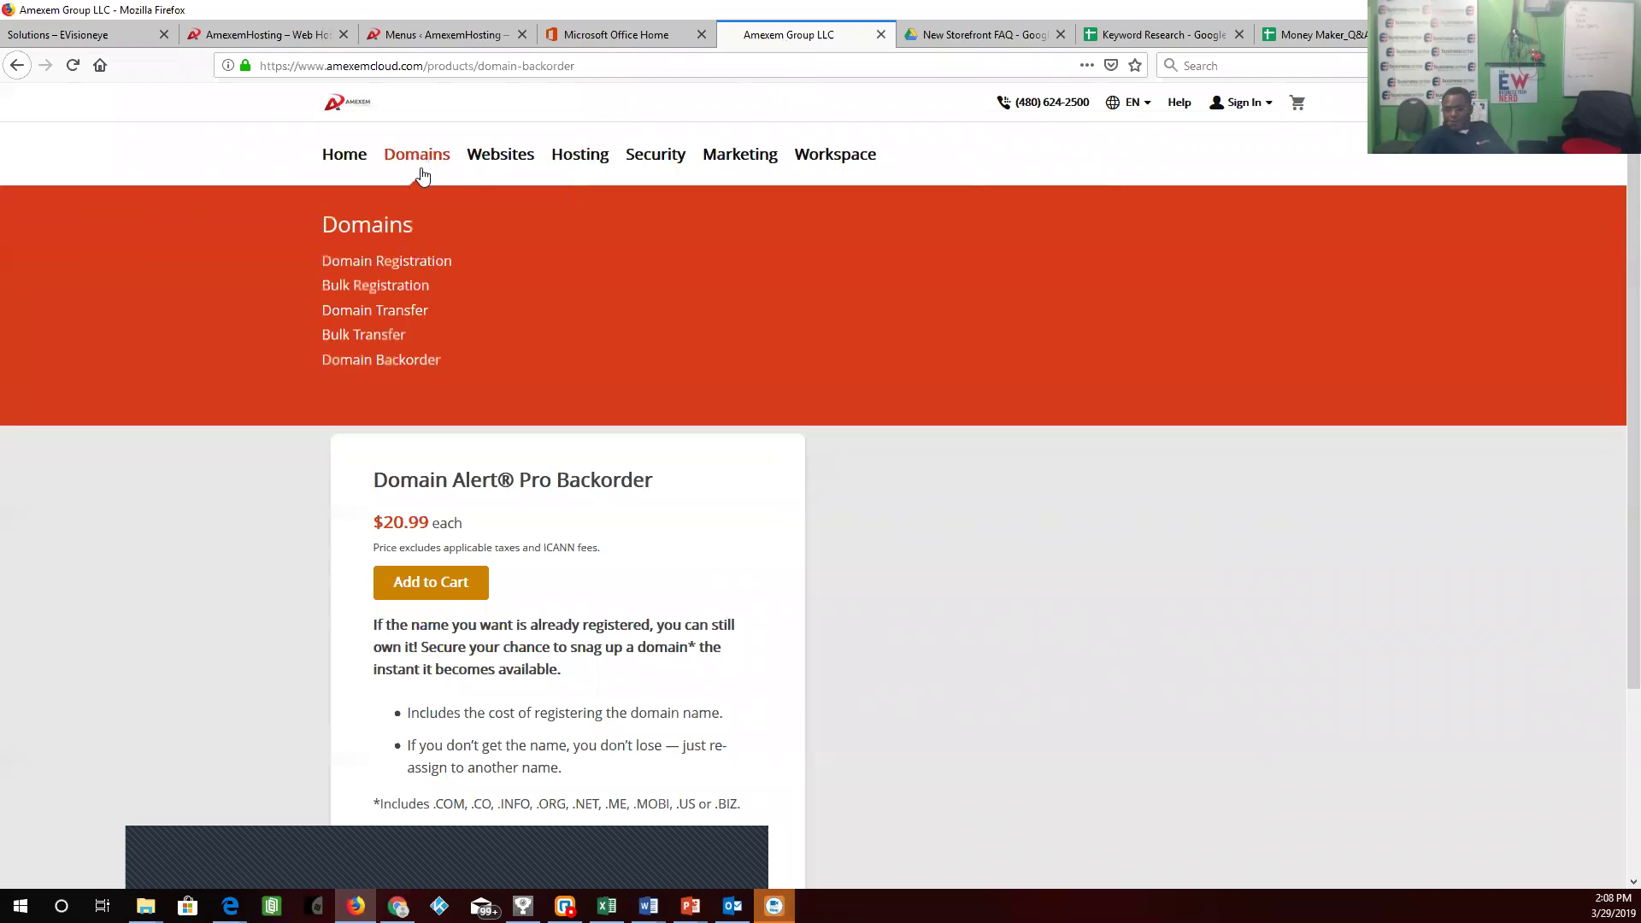
click(411, 262)
click(453, 66)
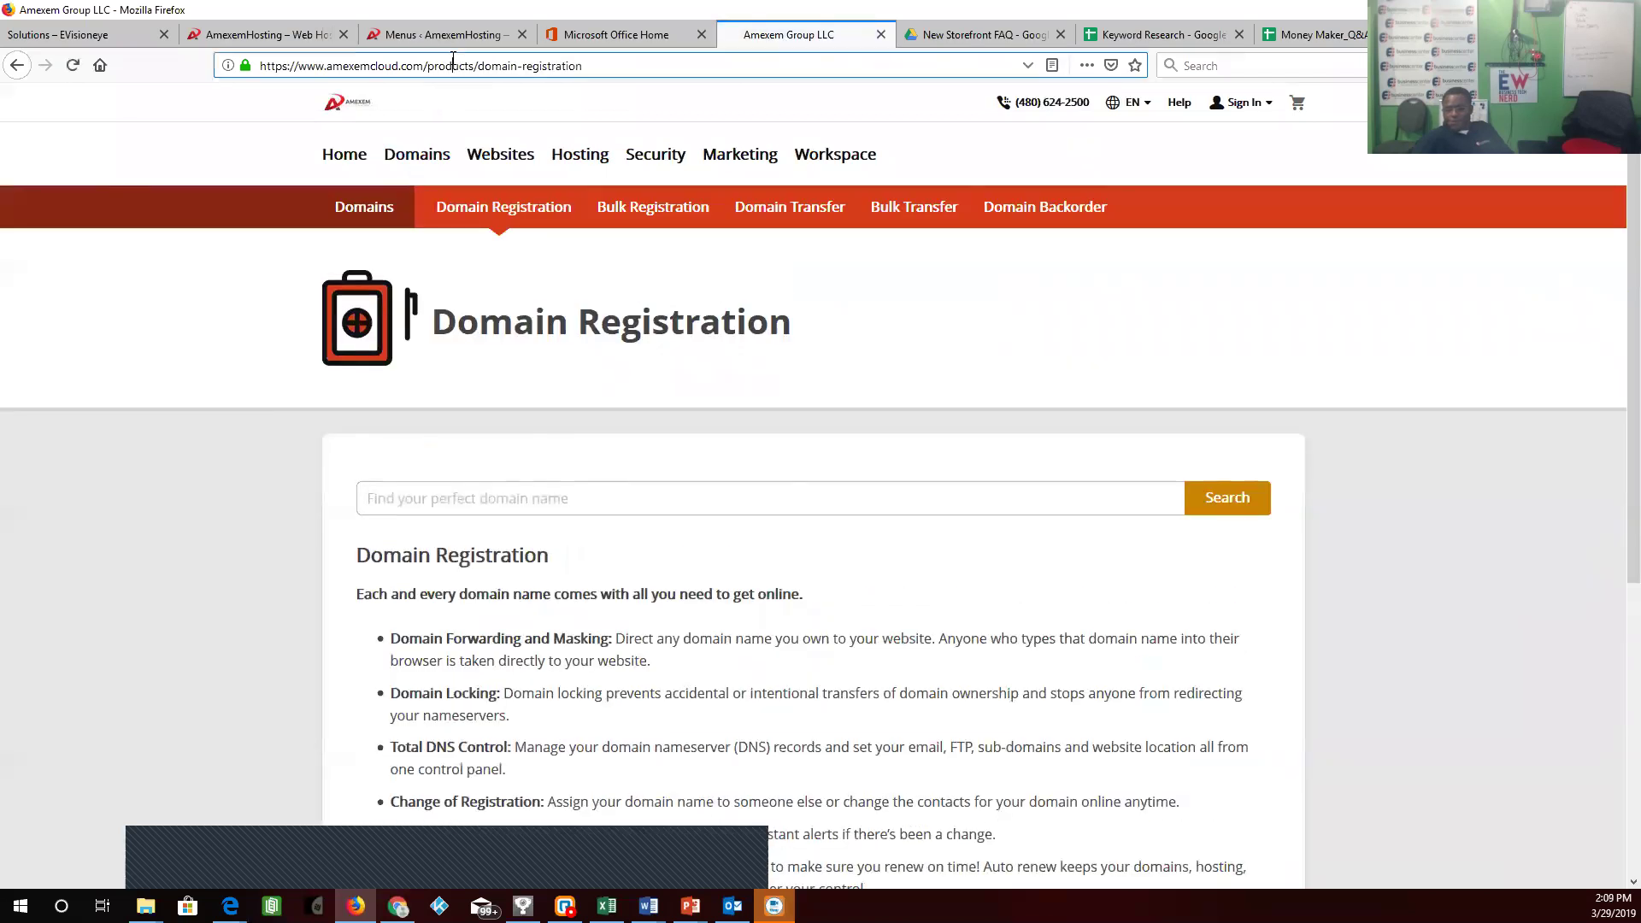
right_click(454, 66)
click(496, 115)
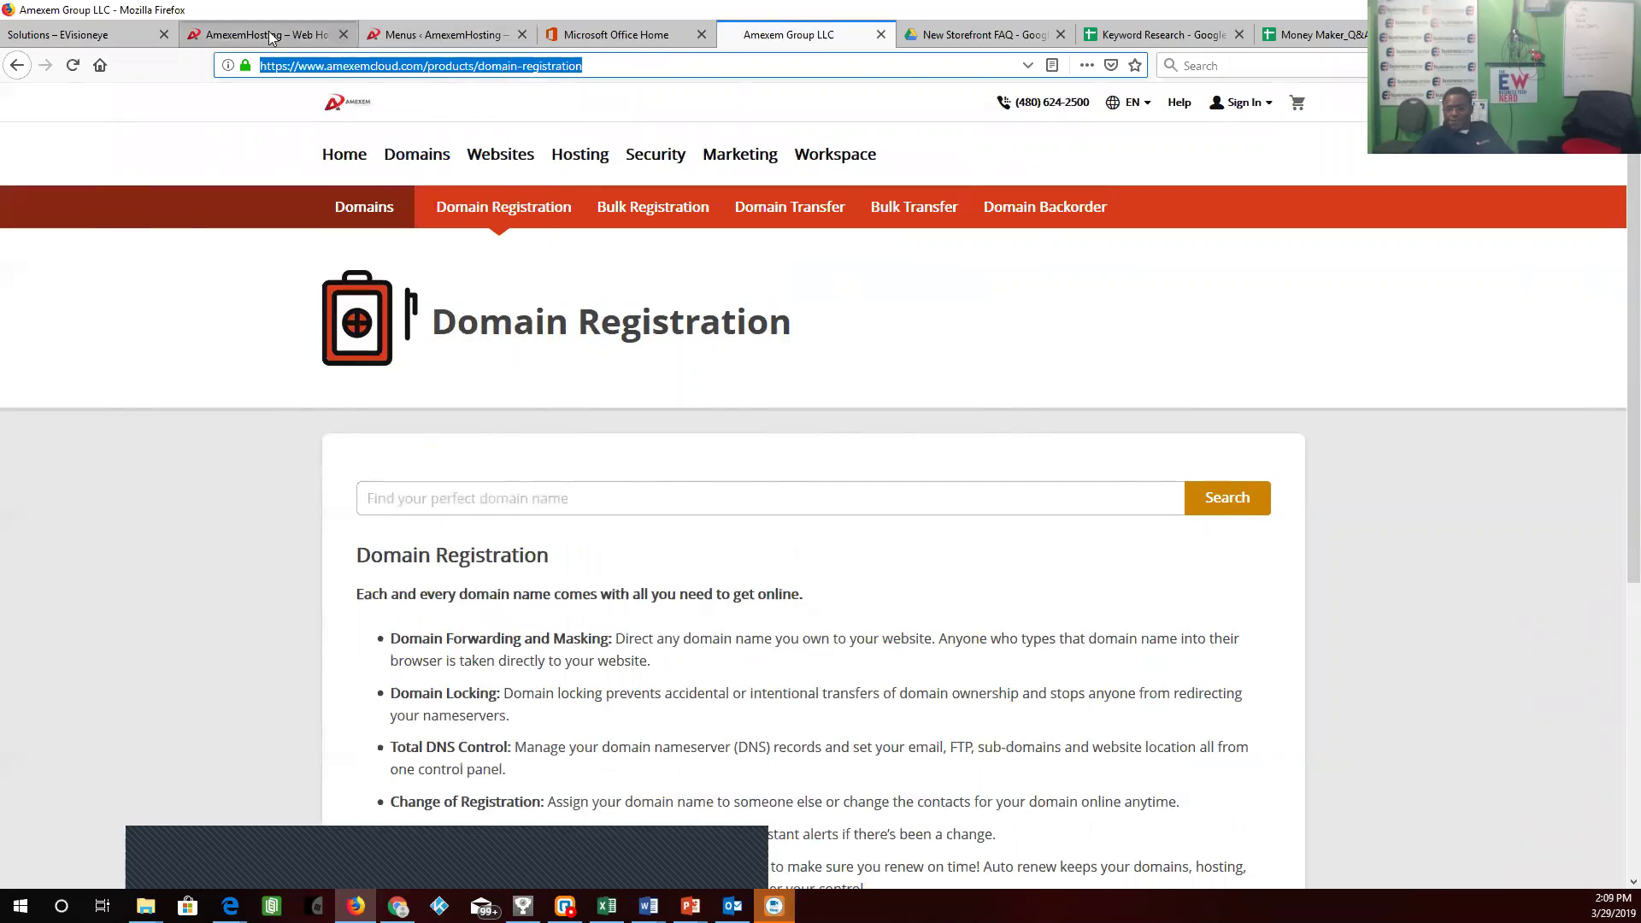
- Add a 'Domain Registration' custom link with that URL, nest it first under Domains, and save
click(405, 38)
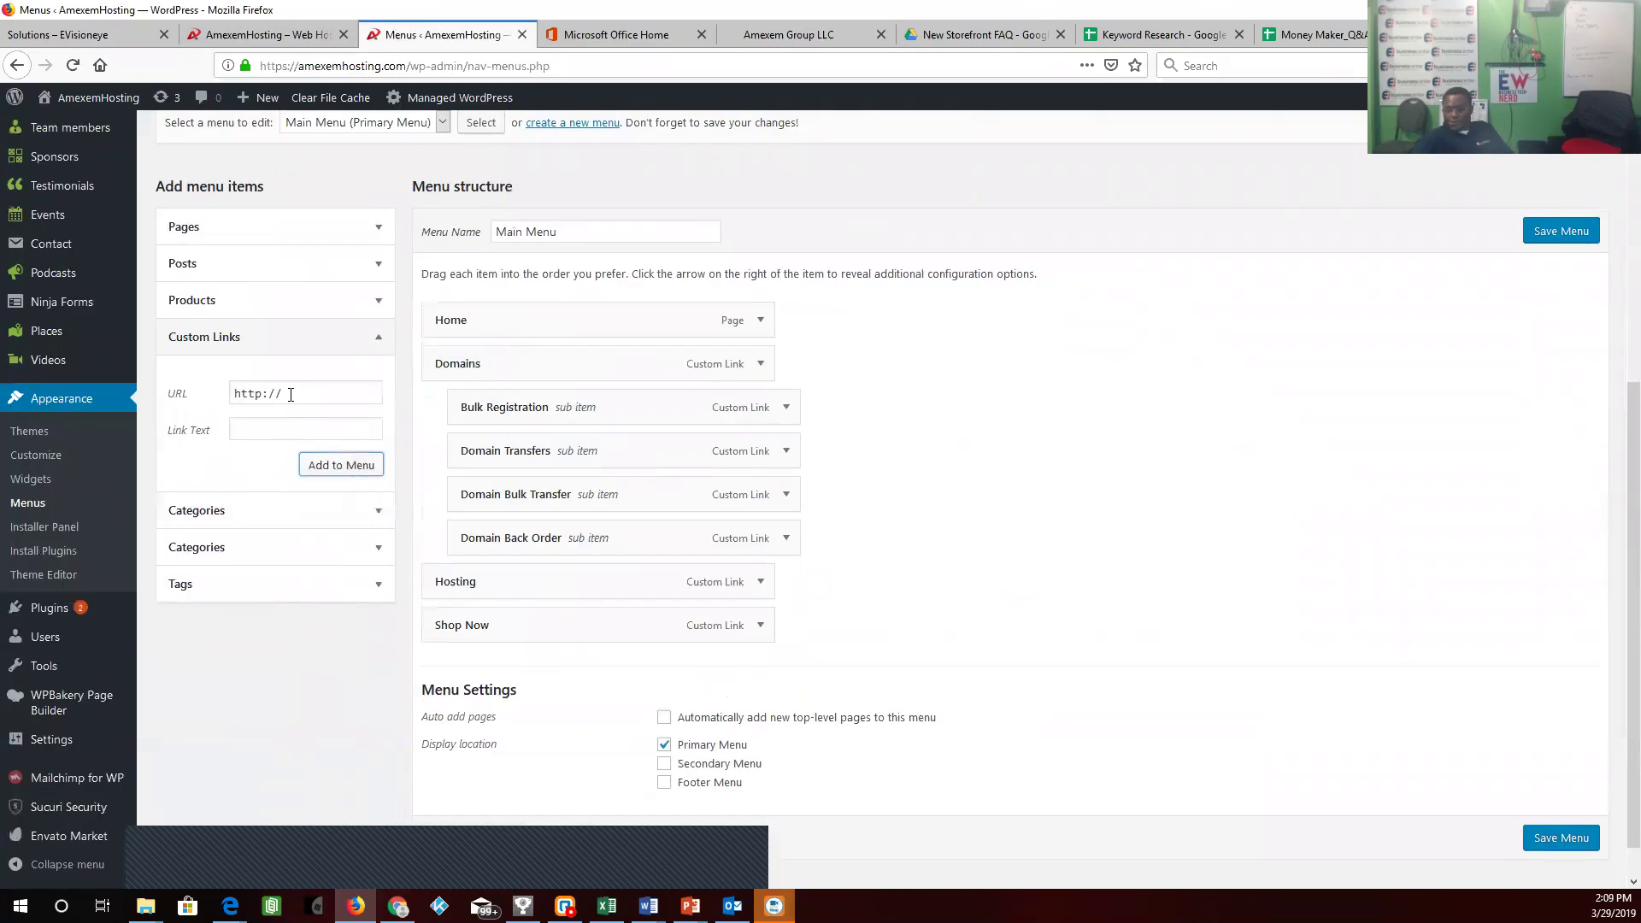
drag(291, 394, 214, 391)
right_click(256, 398)
click(306, 487)
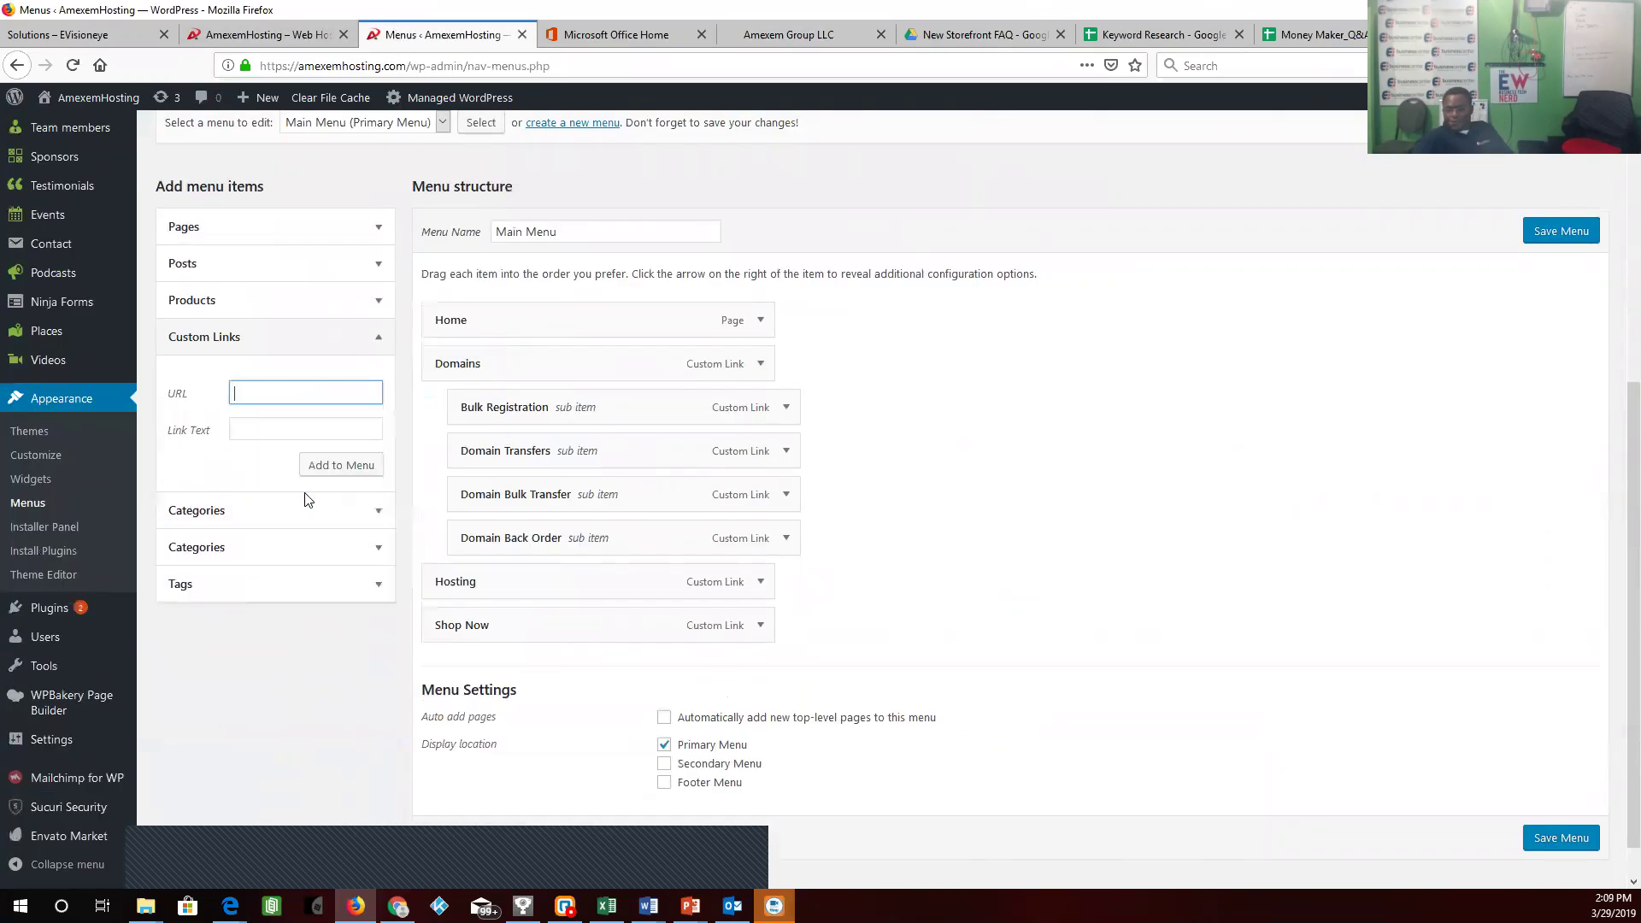
right_click(251, 393)
click(300, 468)
click(263, 428)
text(D)
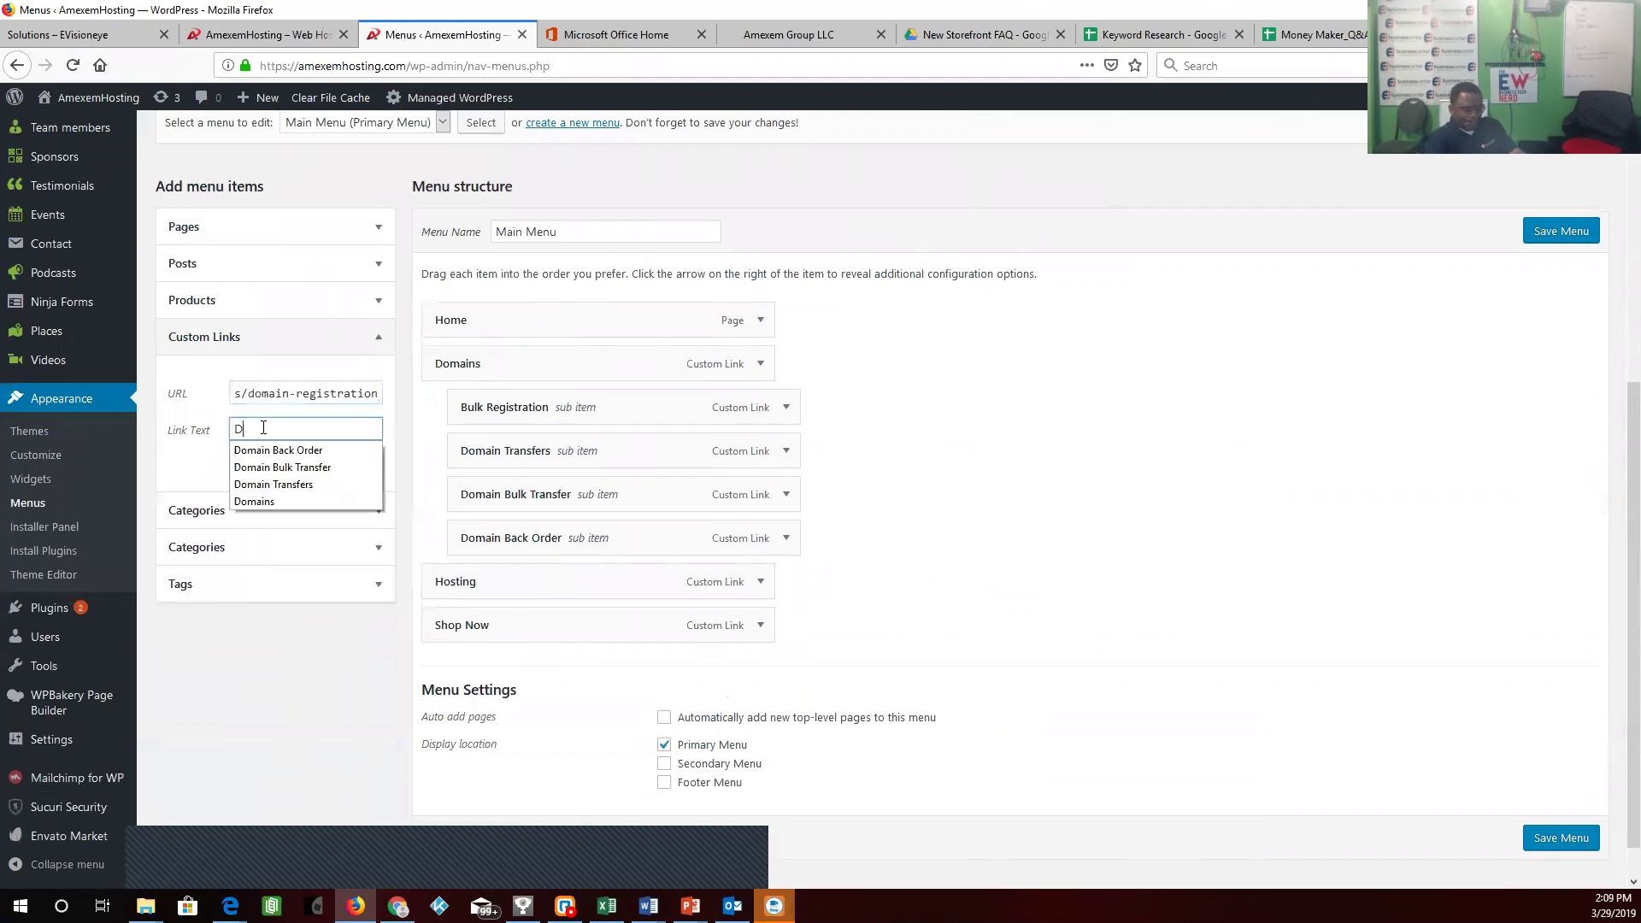
text(omain Registration)
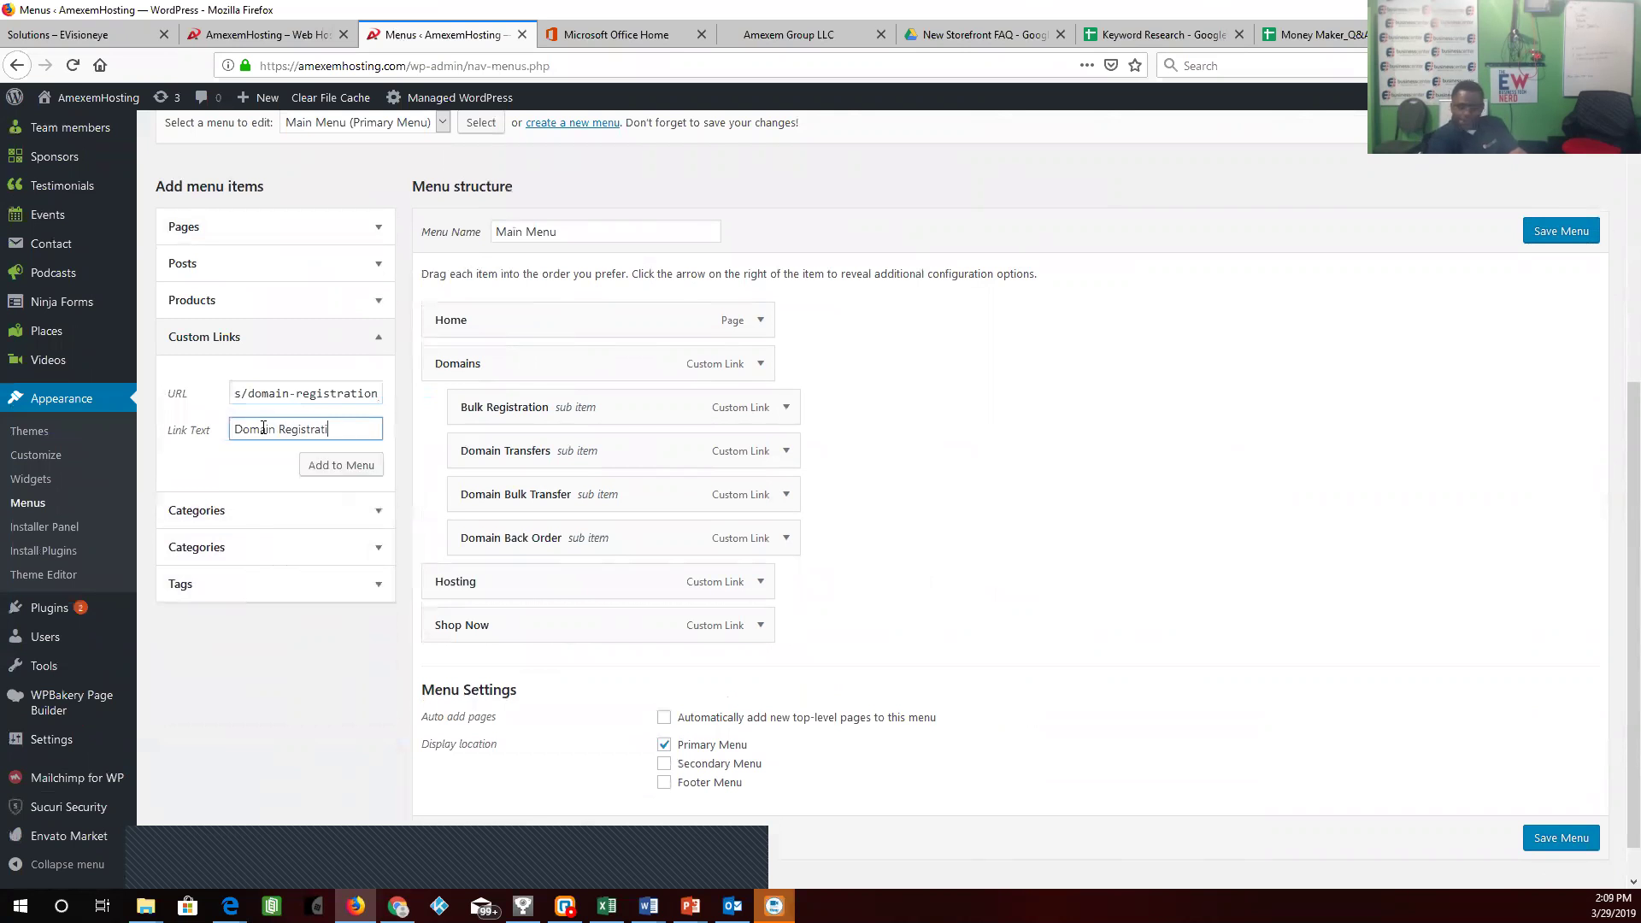
click(332, 467)
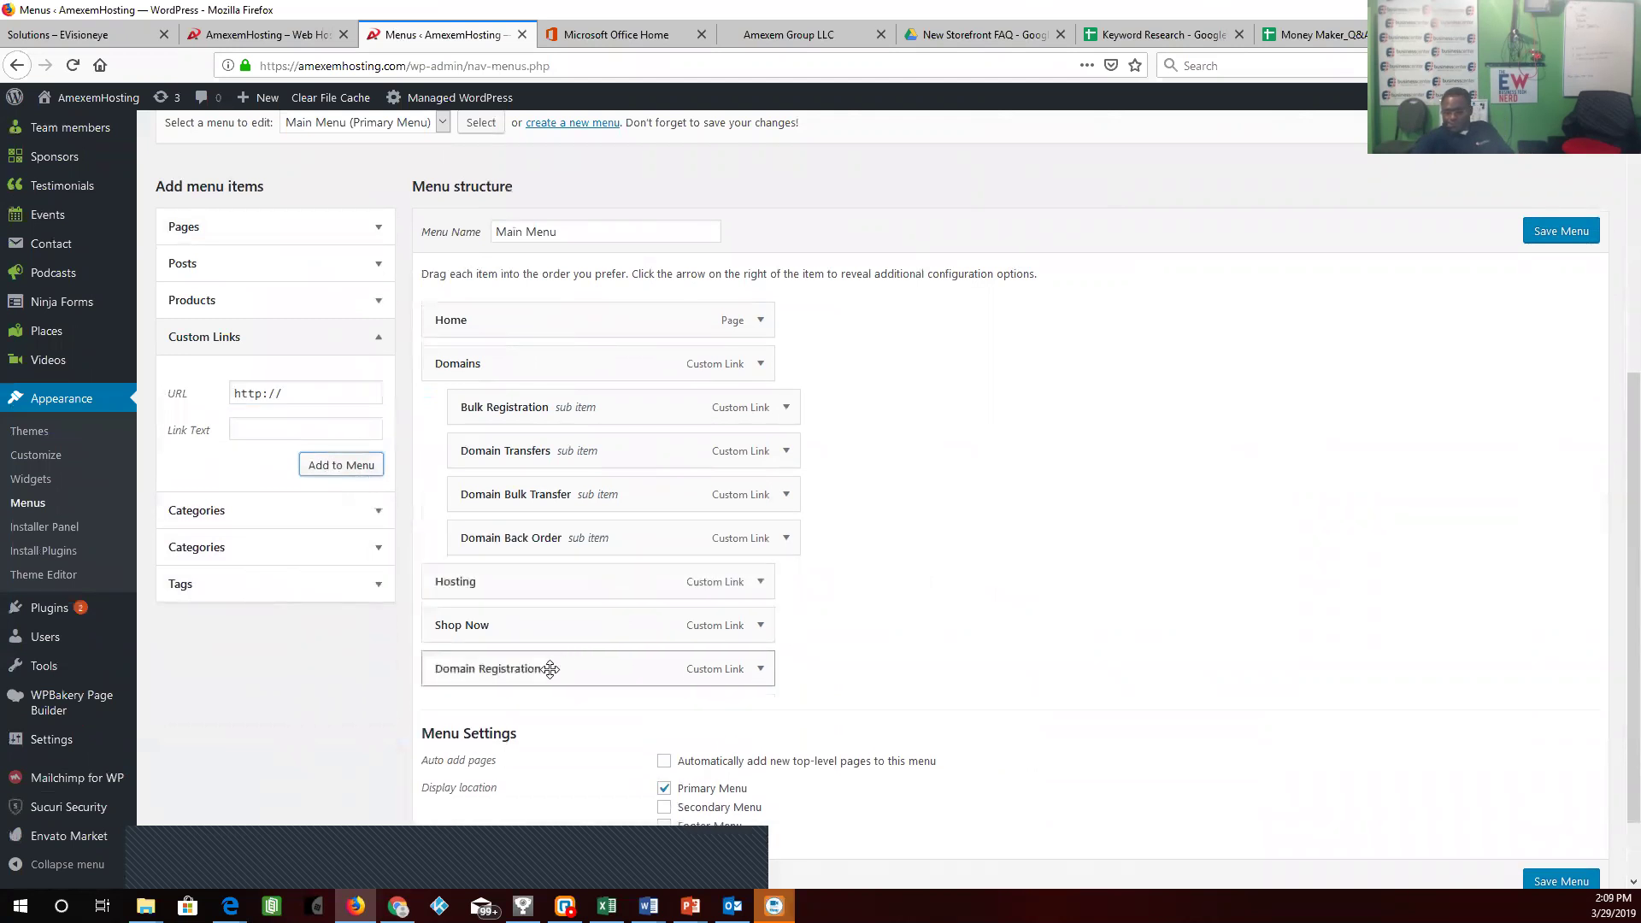
drag(551, 669, 593, 407)
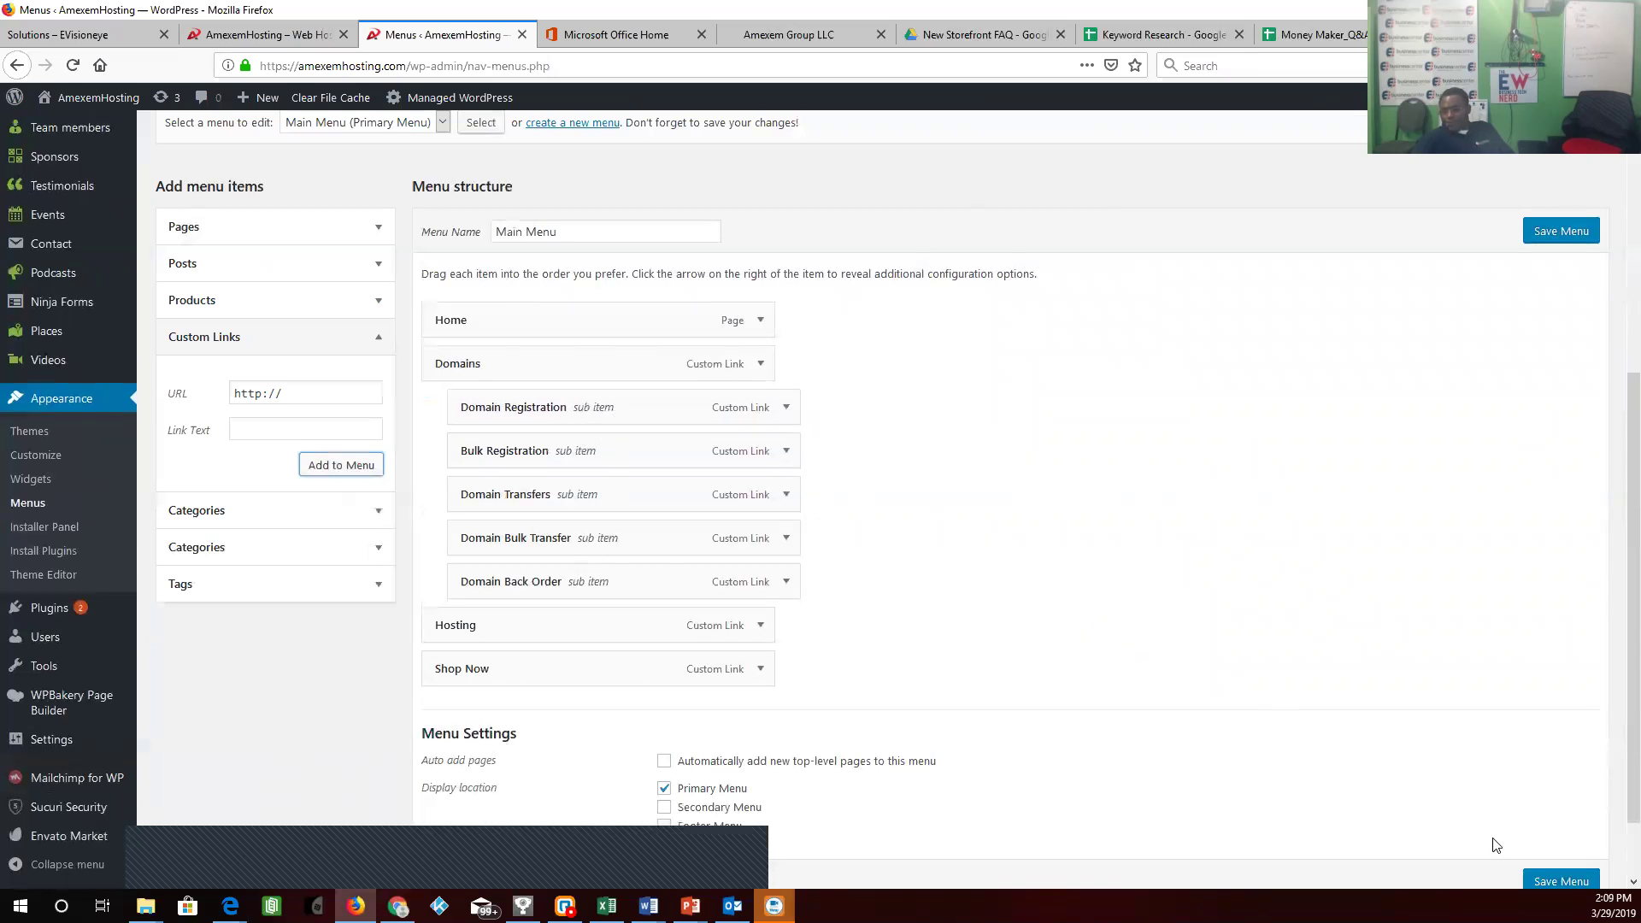
click(1552, 881)
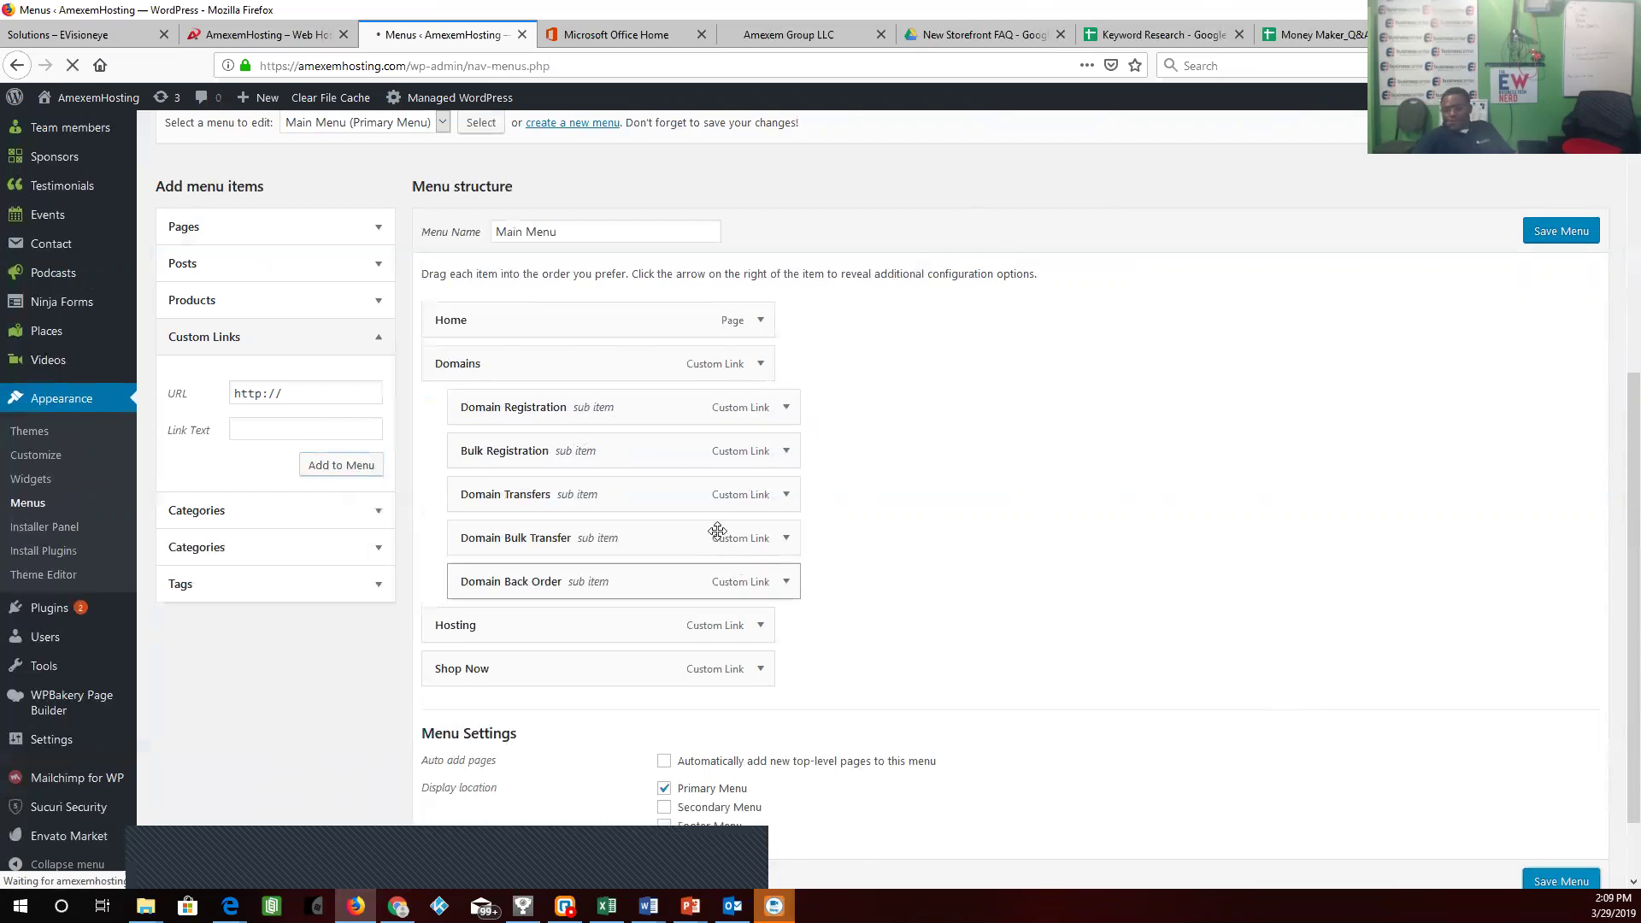
- Scroll through the saved Main Menu structure to review it
scroll(899, 642, down, 6)
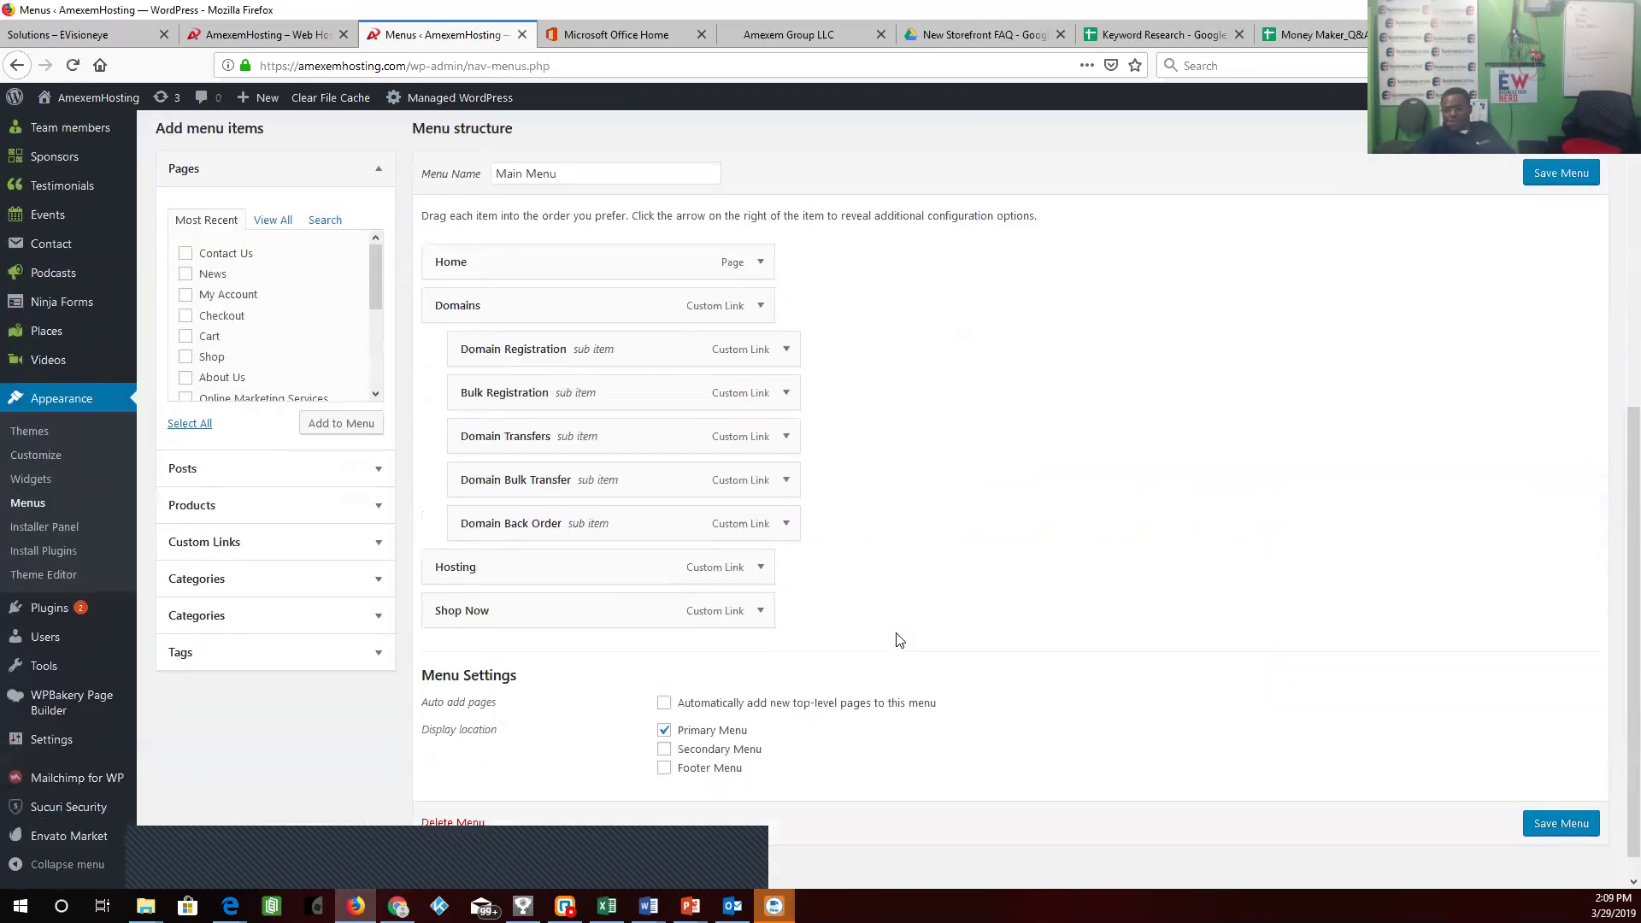
scroll(899, 641, down, 1)
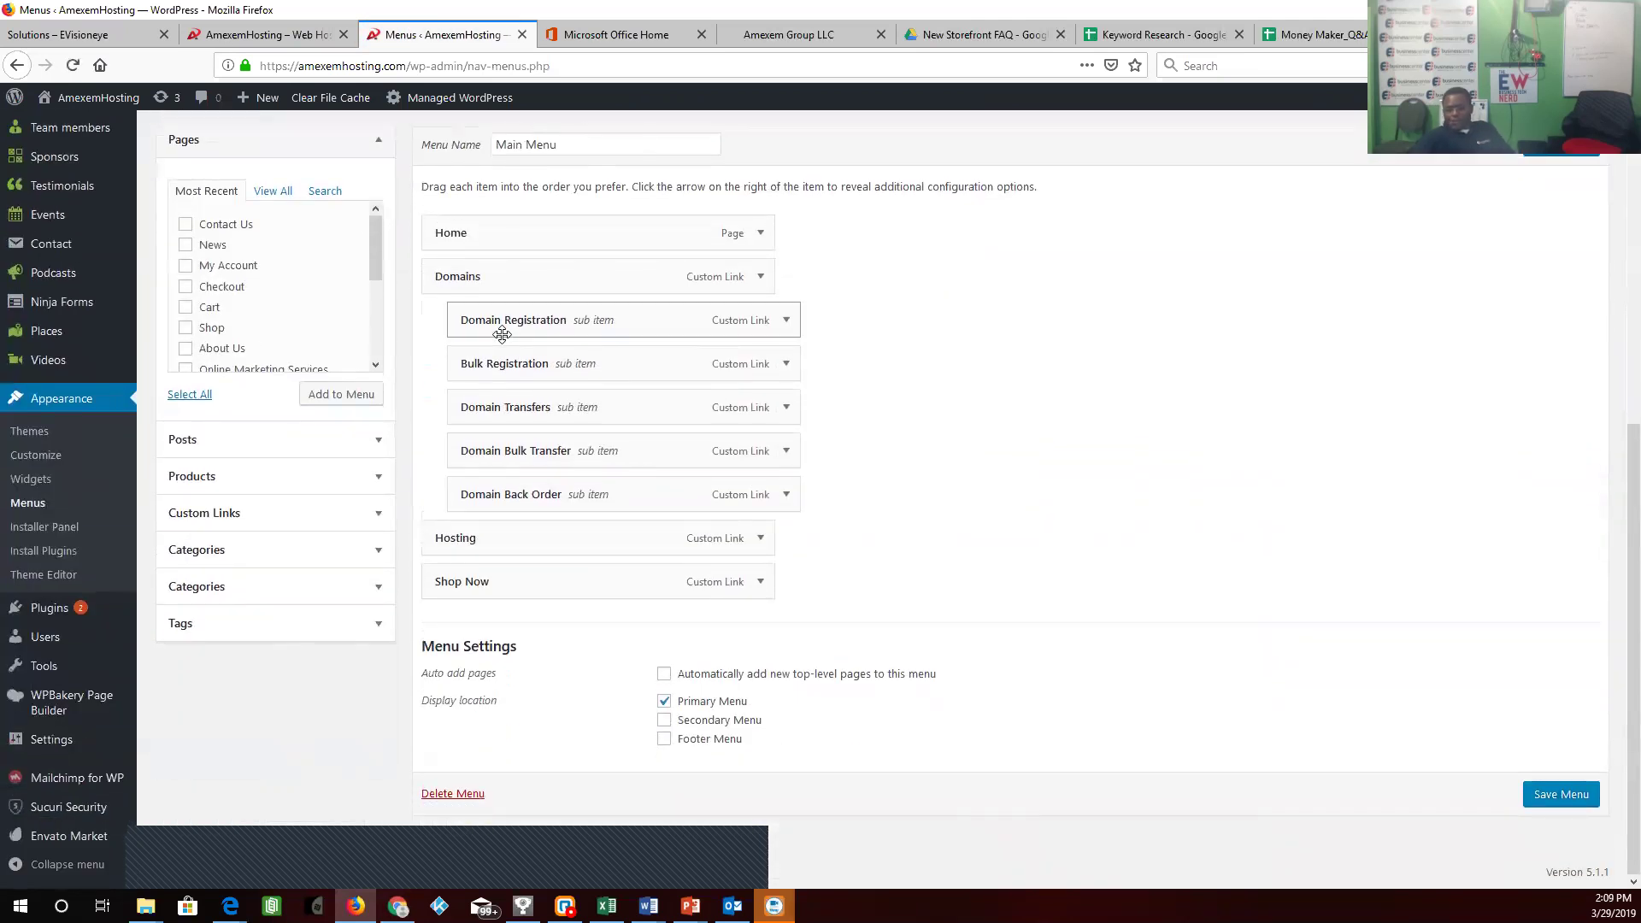
scroll(461, 381, up, 3)
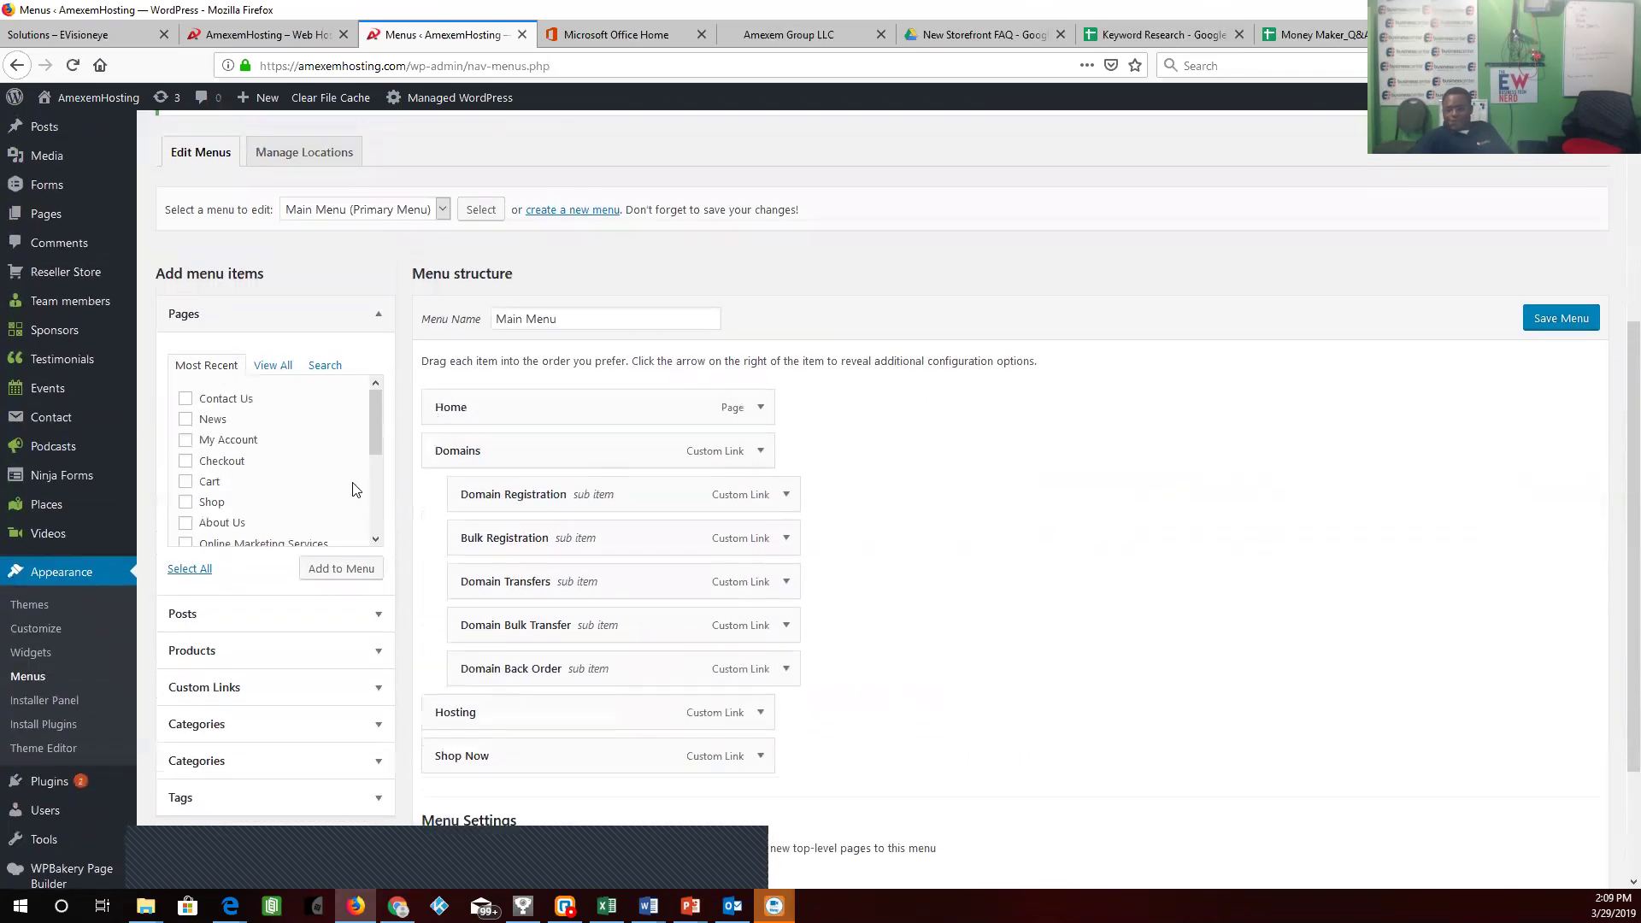
scroll(448, 456, down, 3)
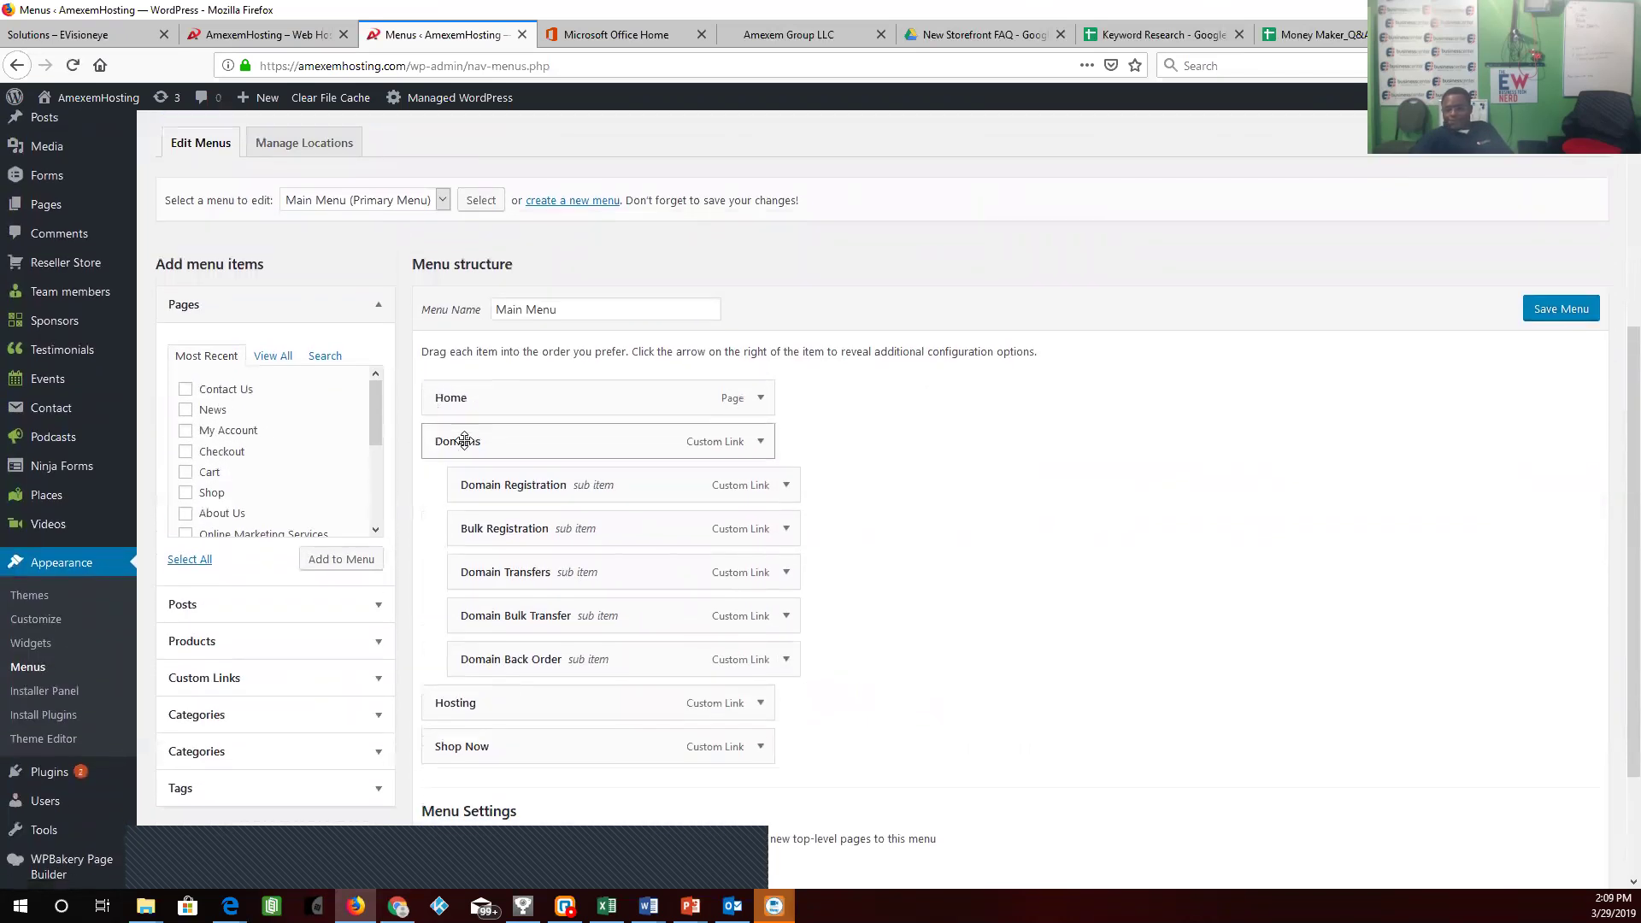
scroll(359, 308, up, 2)
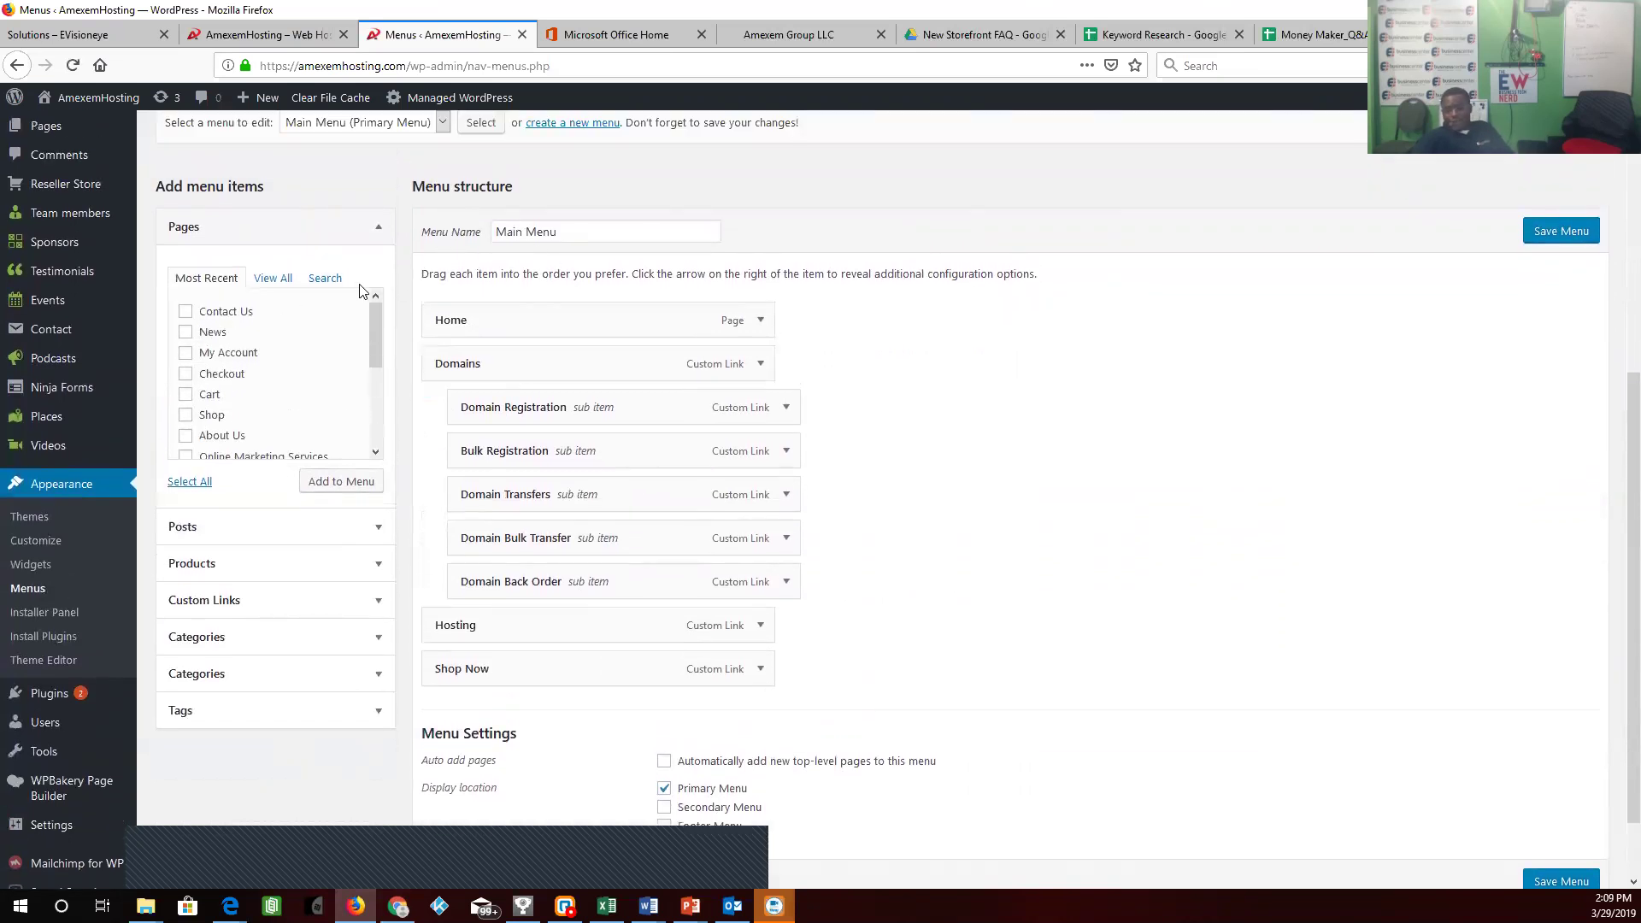
- Check the storefront's Hosting links, then return to the live AmexemHosting homepage
click(787, 37)
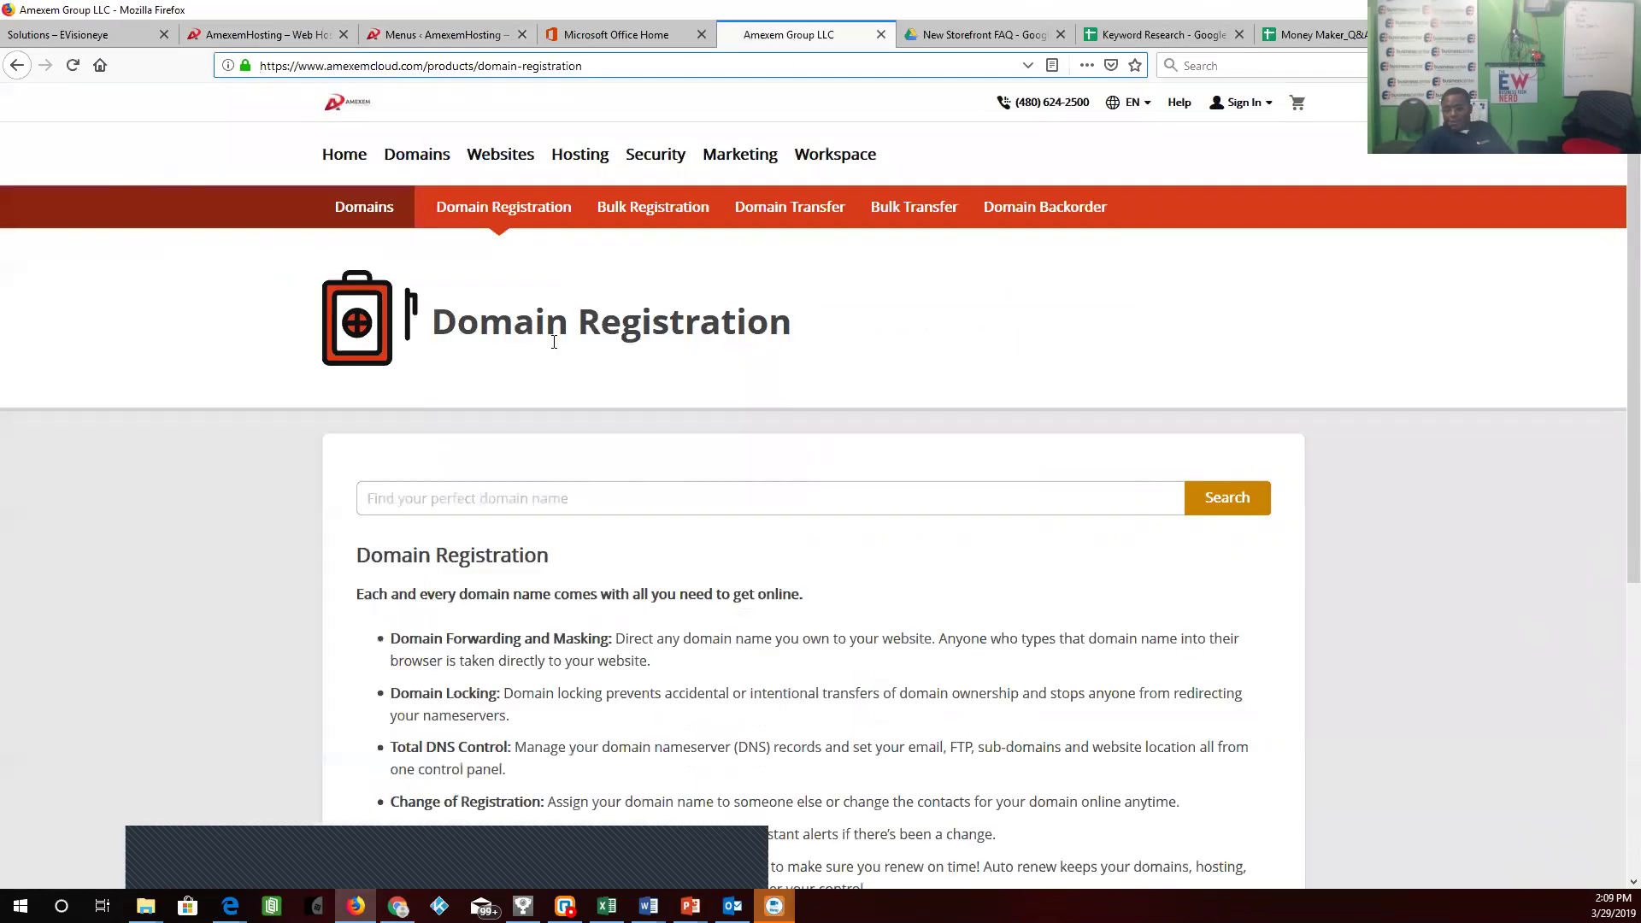
click(580, 159)
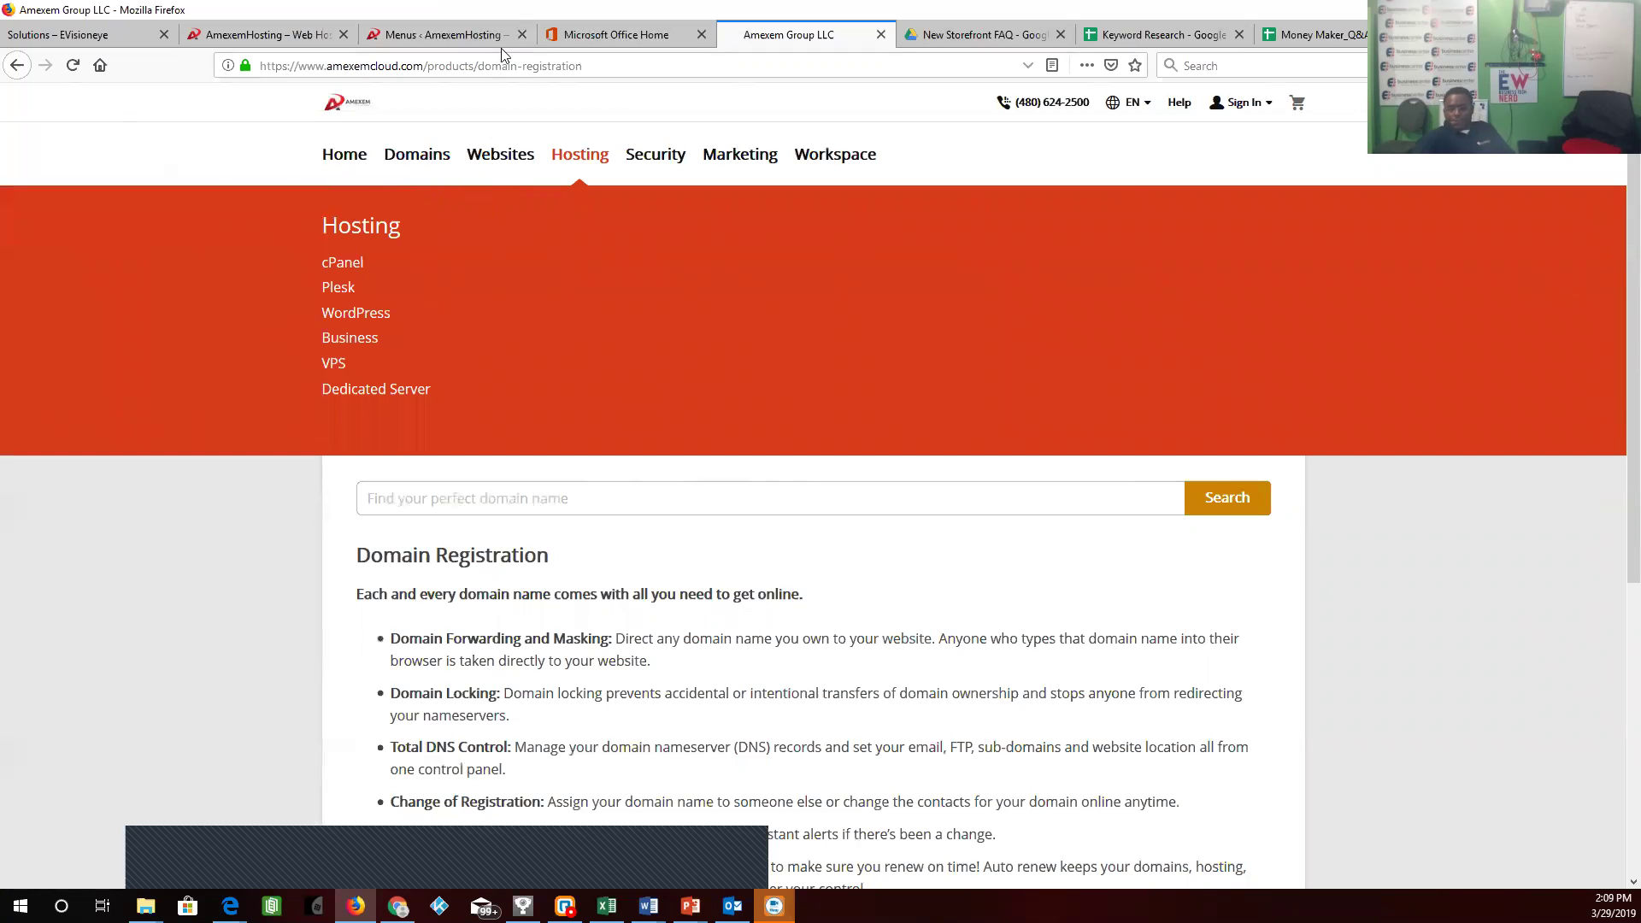
click(256, 34)
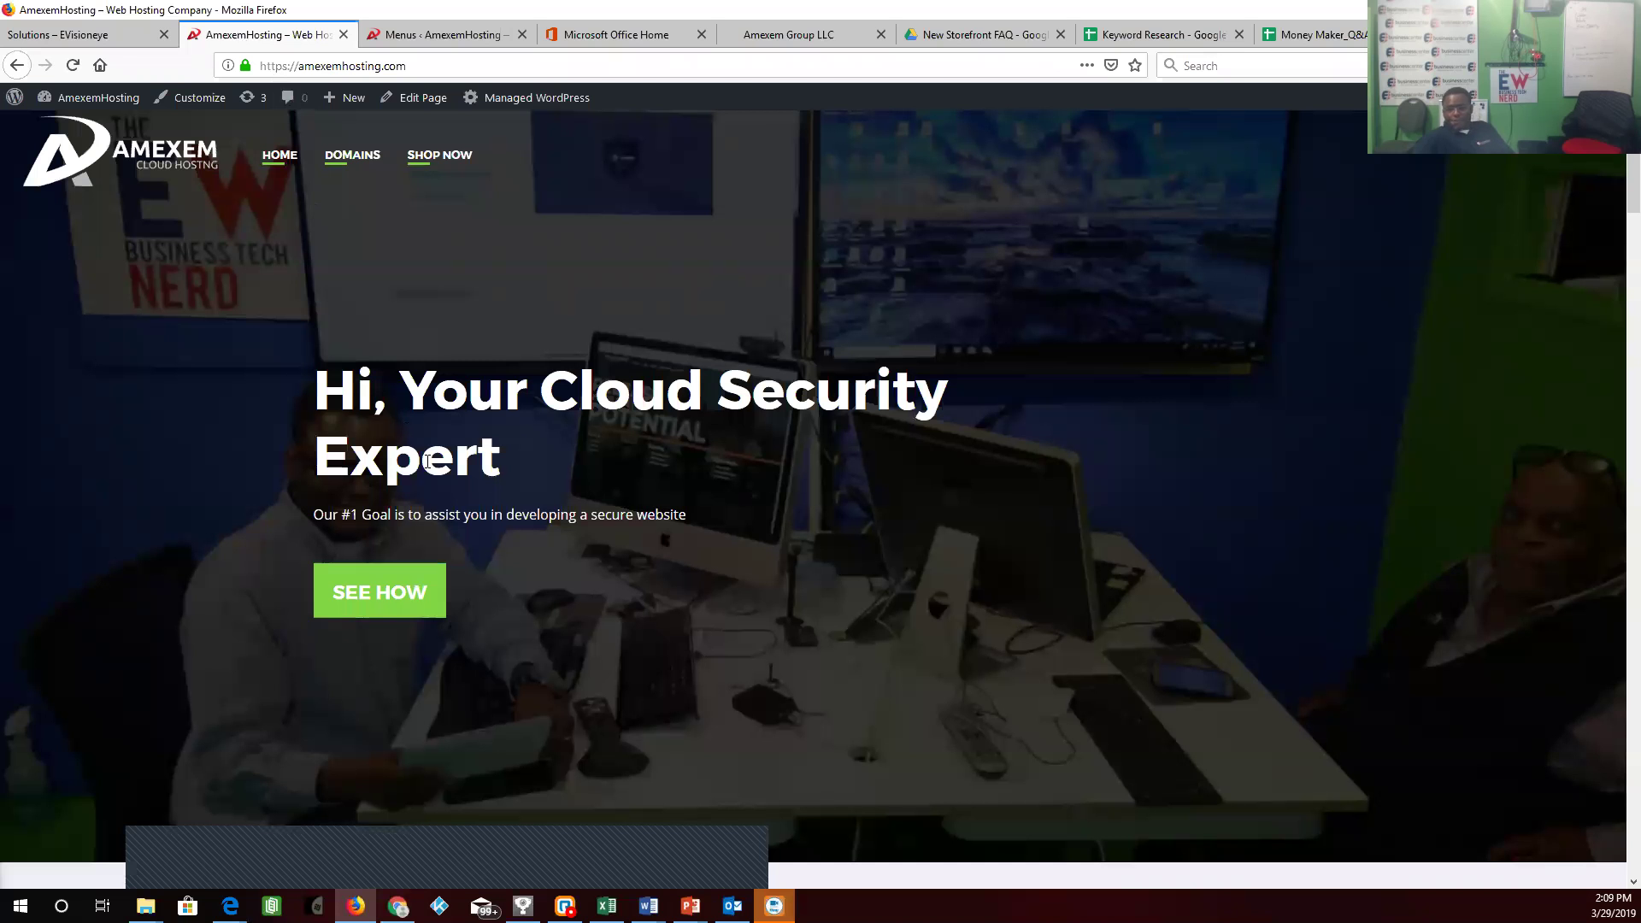
- Reload the homepage, test the DOMAINS > Bulk Registration link, and go back
click(120, 152)
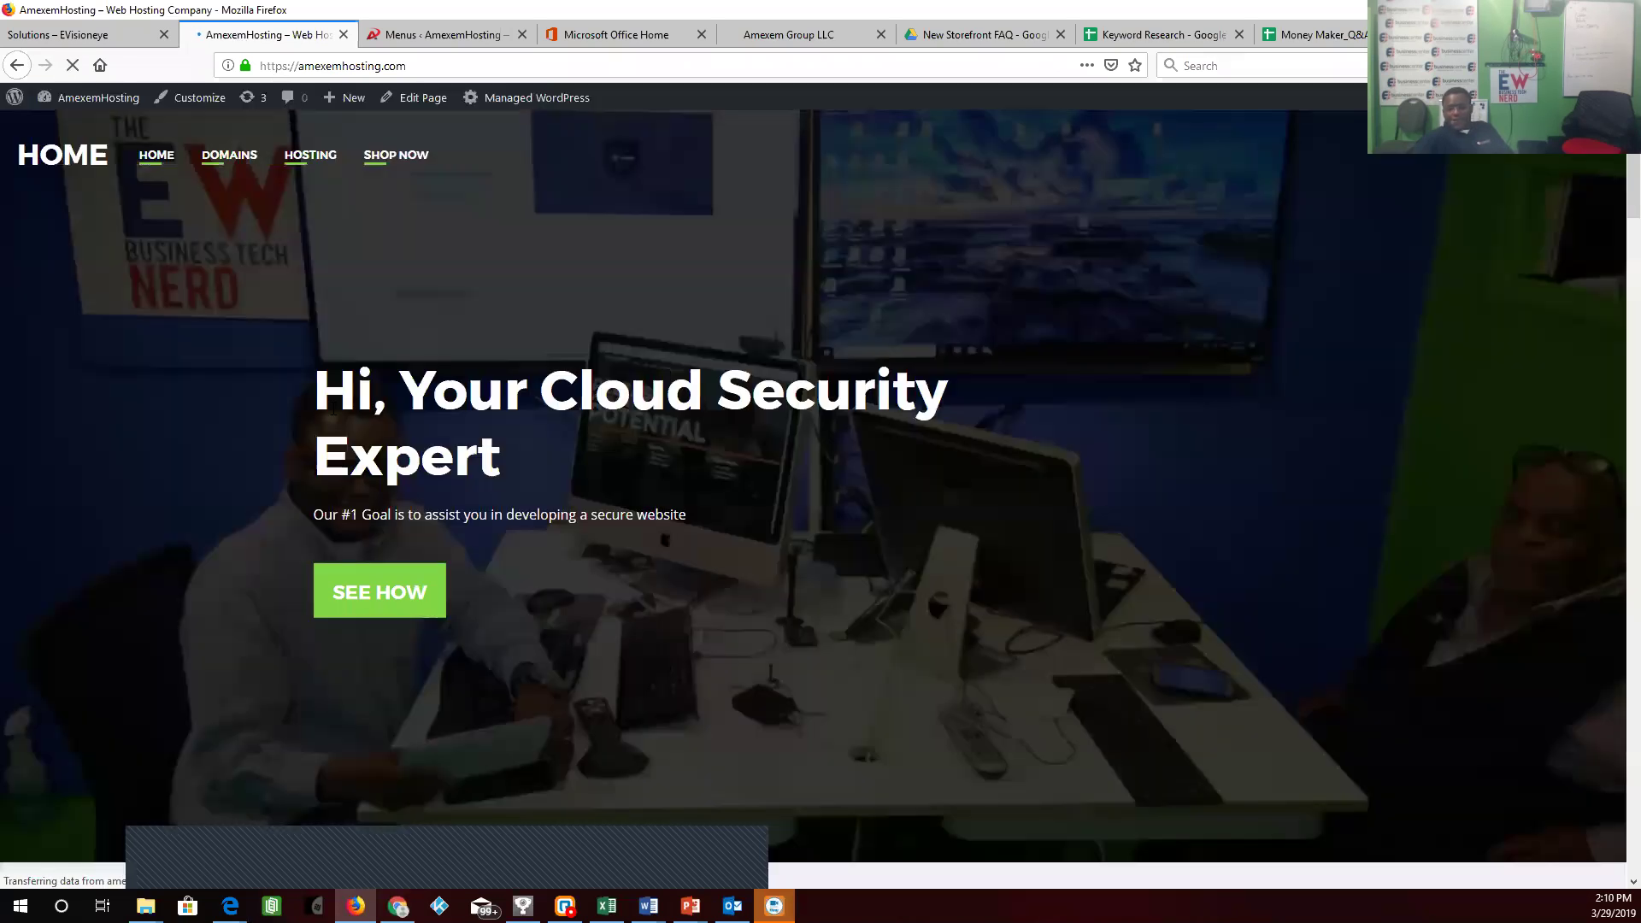
mouse_move(363, 161)
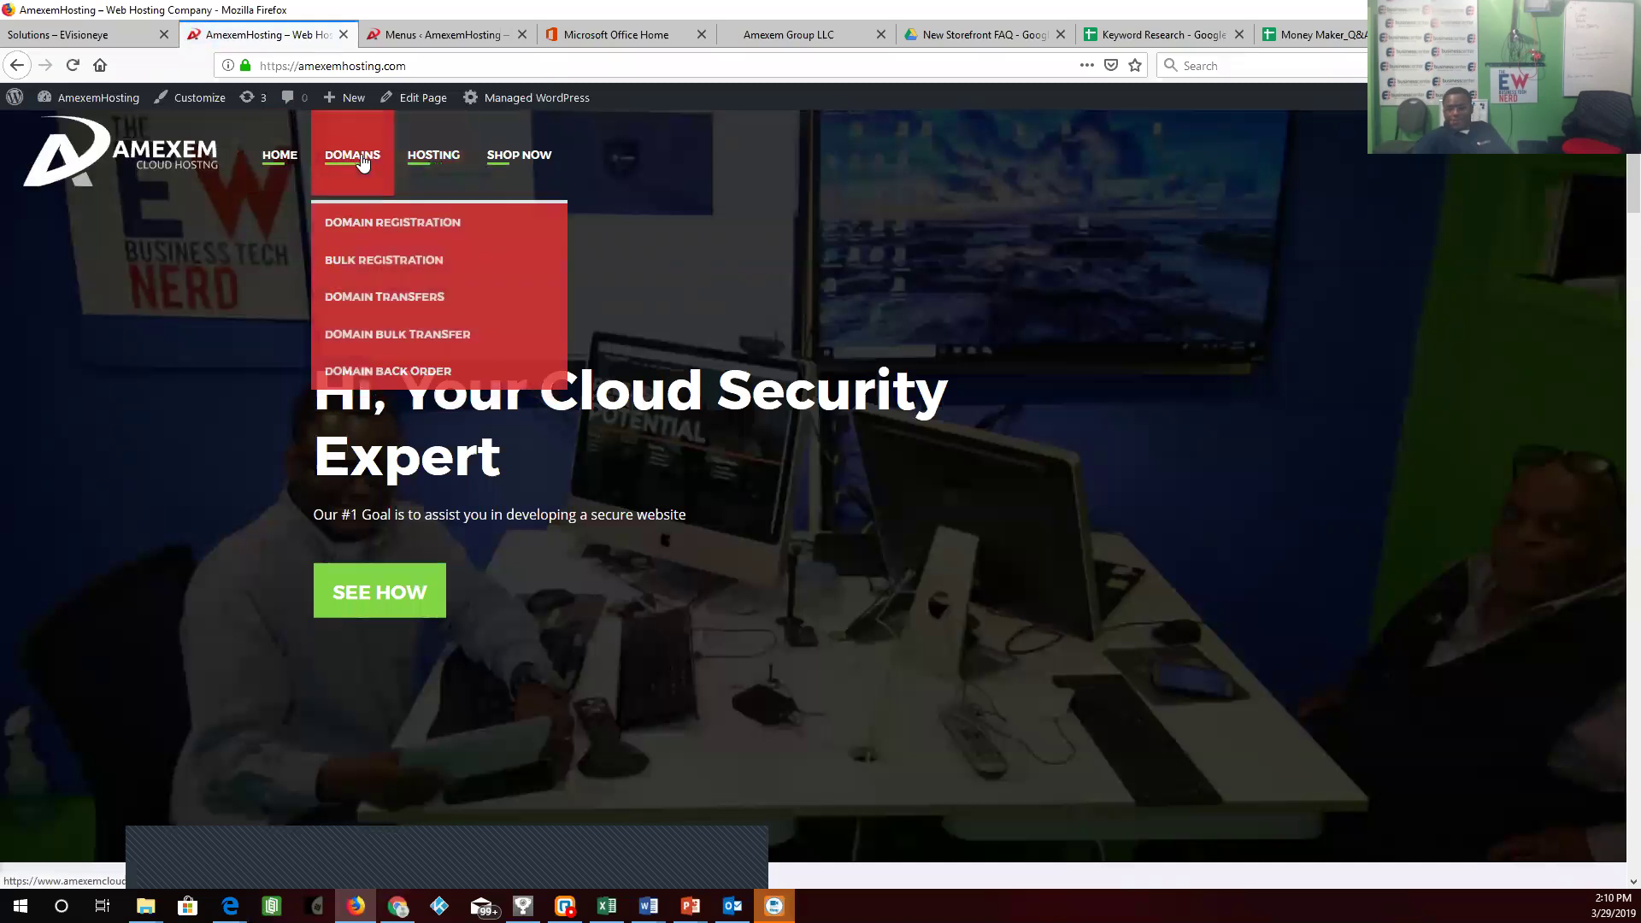
click(362, 256)
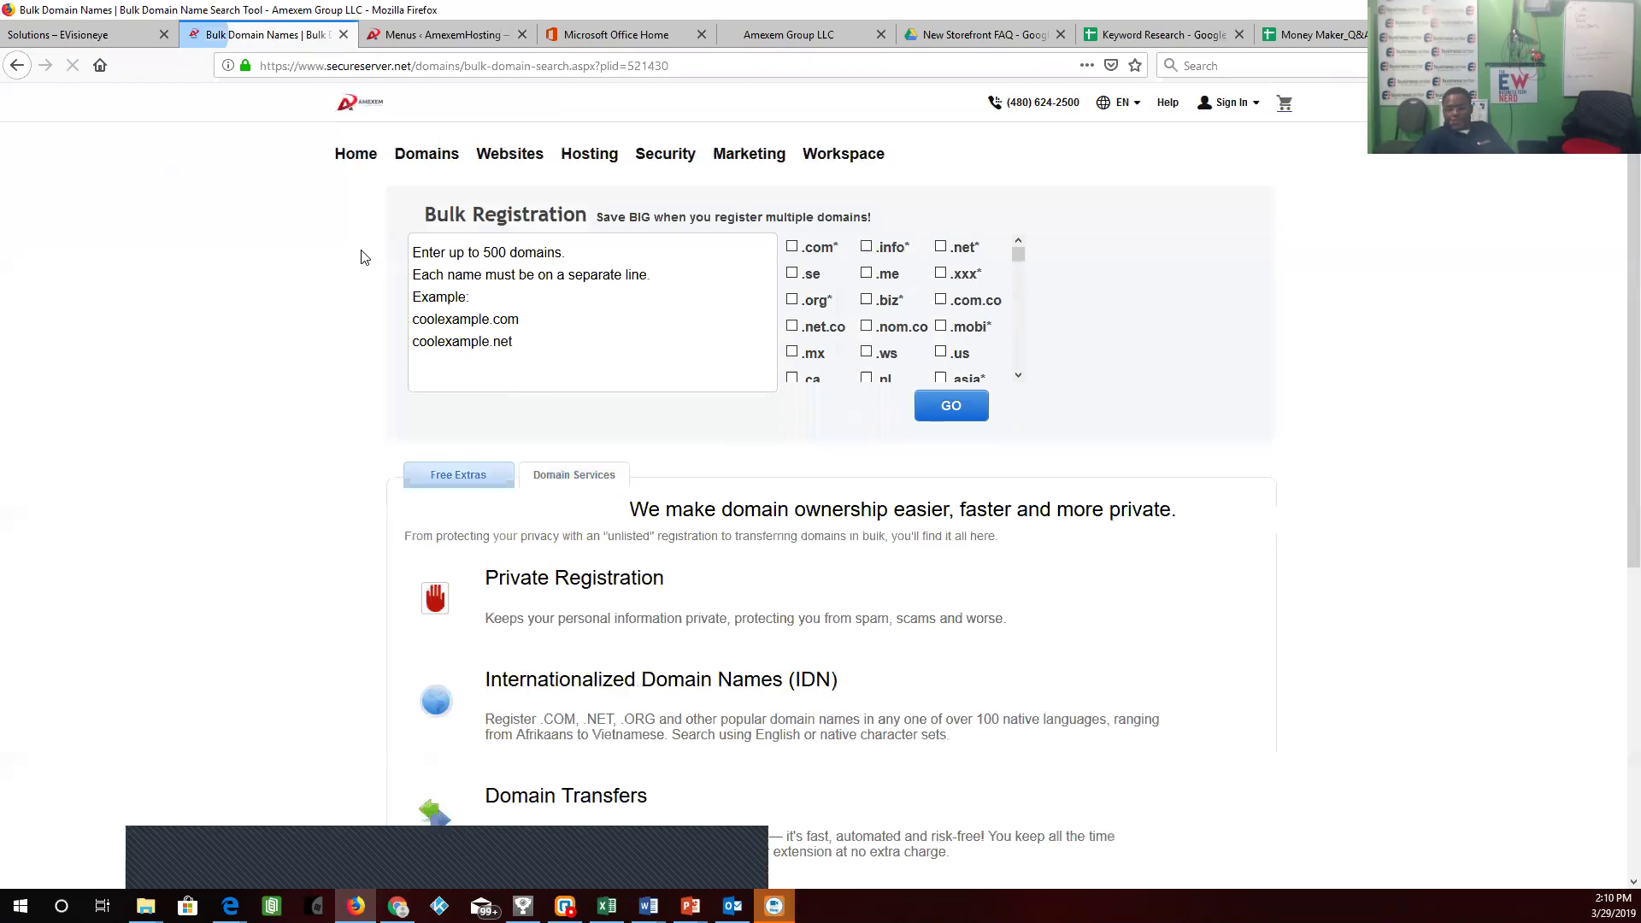
click(17, 65)
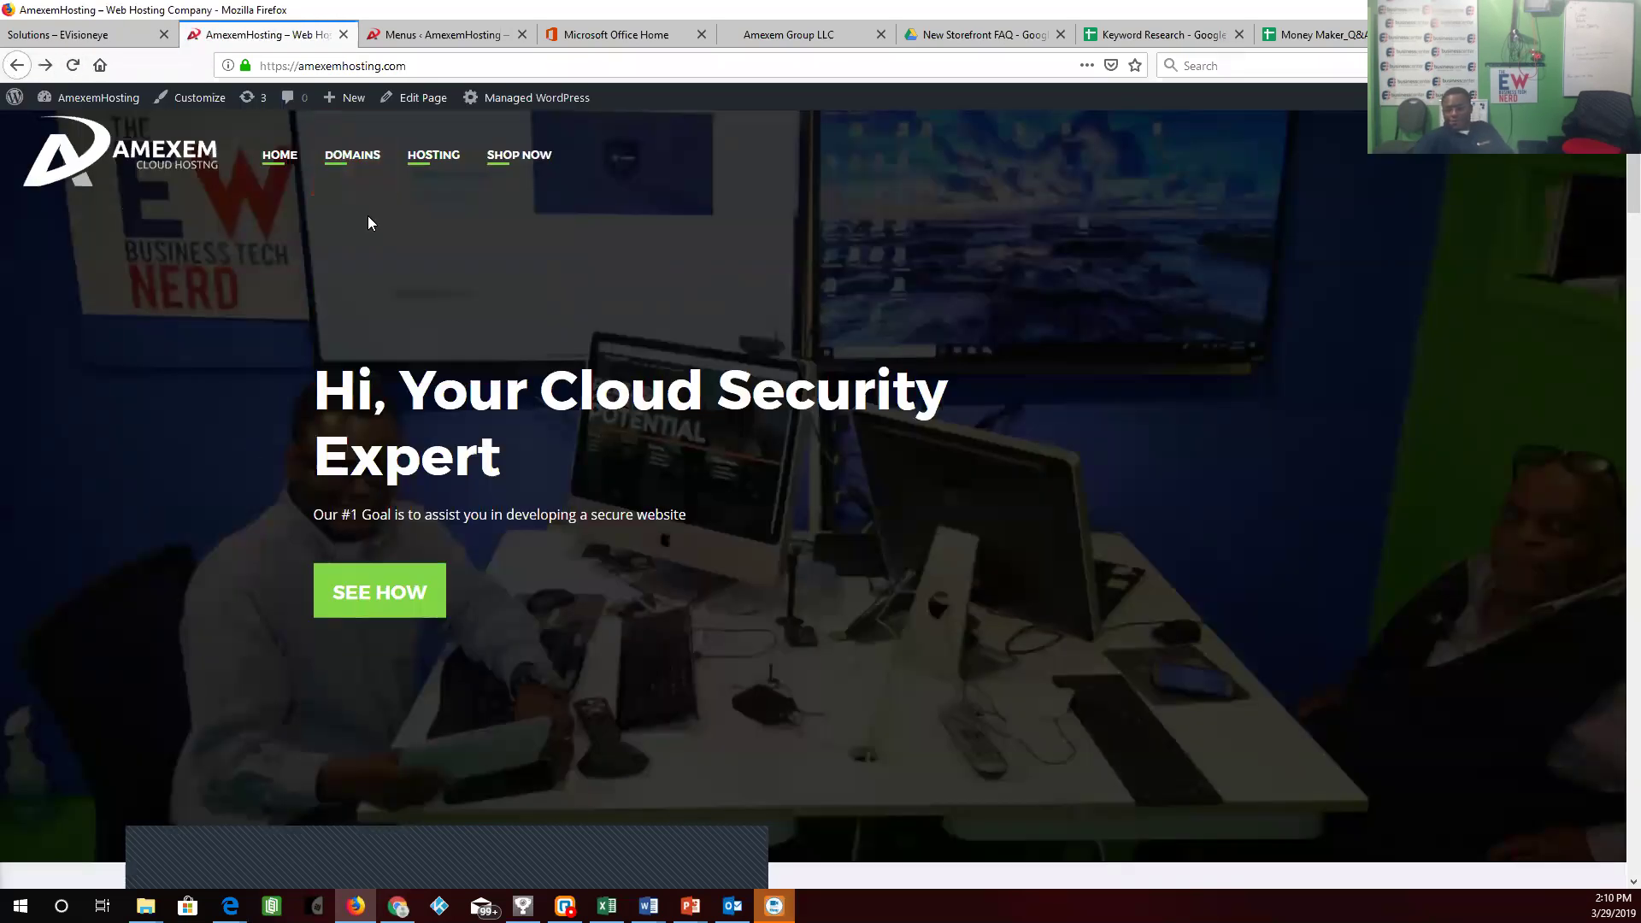